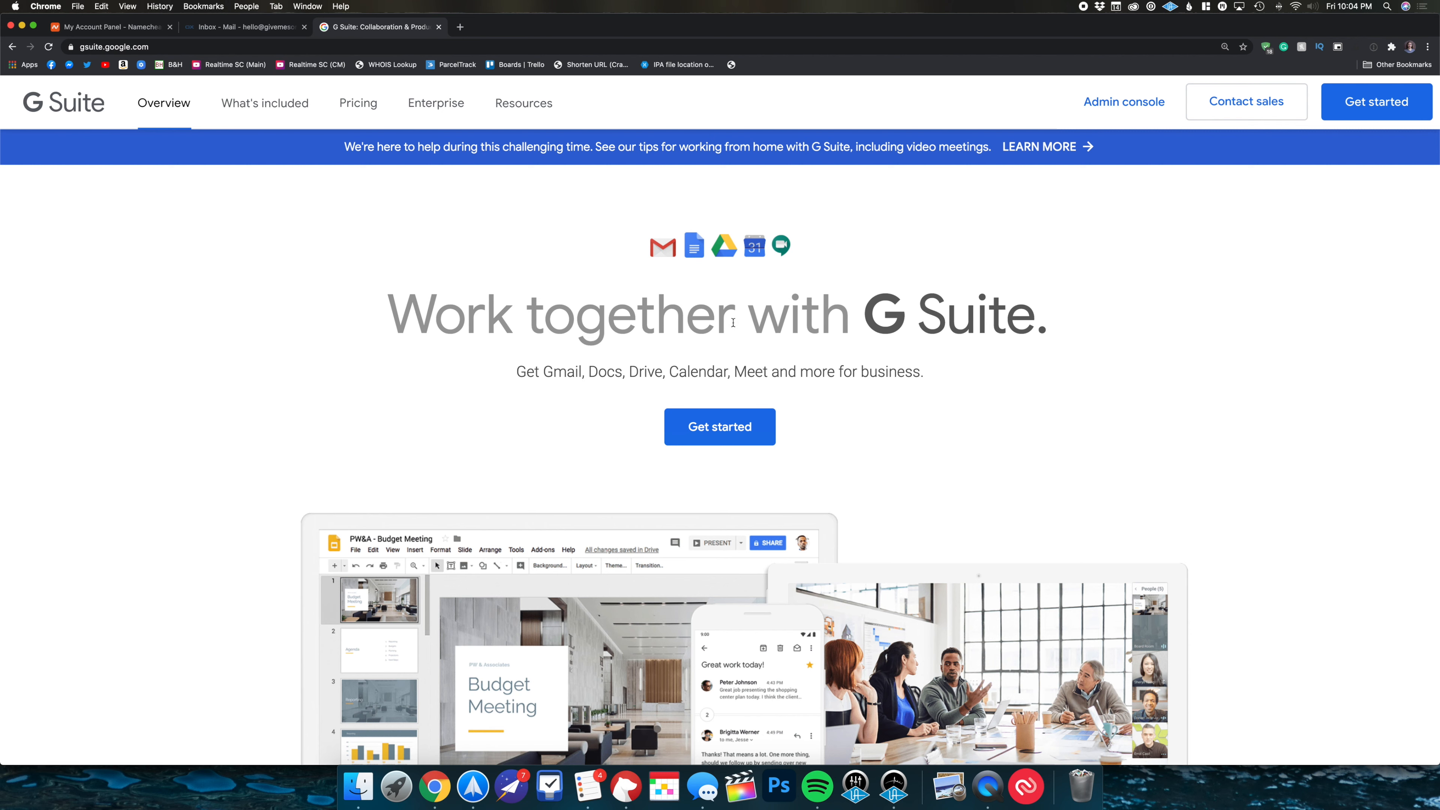
- Start the signup for business 'Give Me Some Credit' with just one employee
left_click(768, 424)
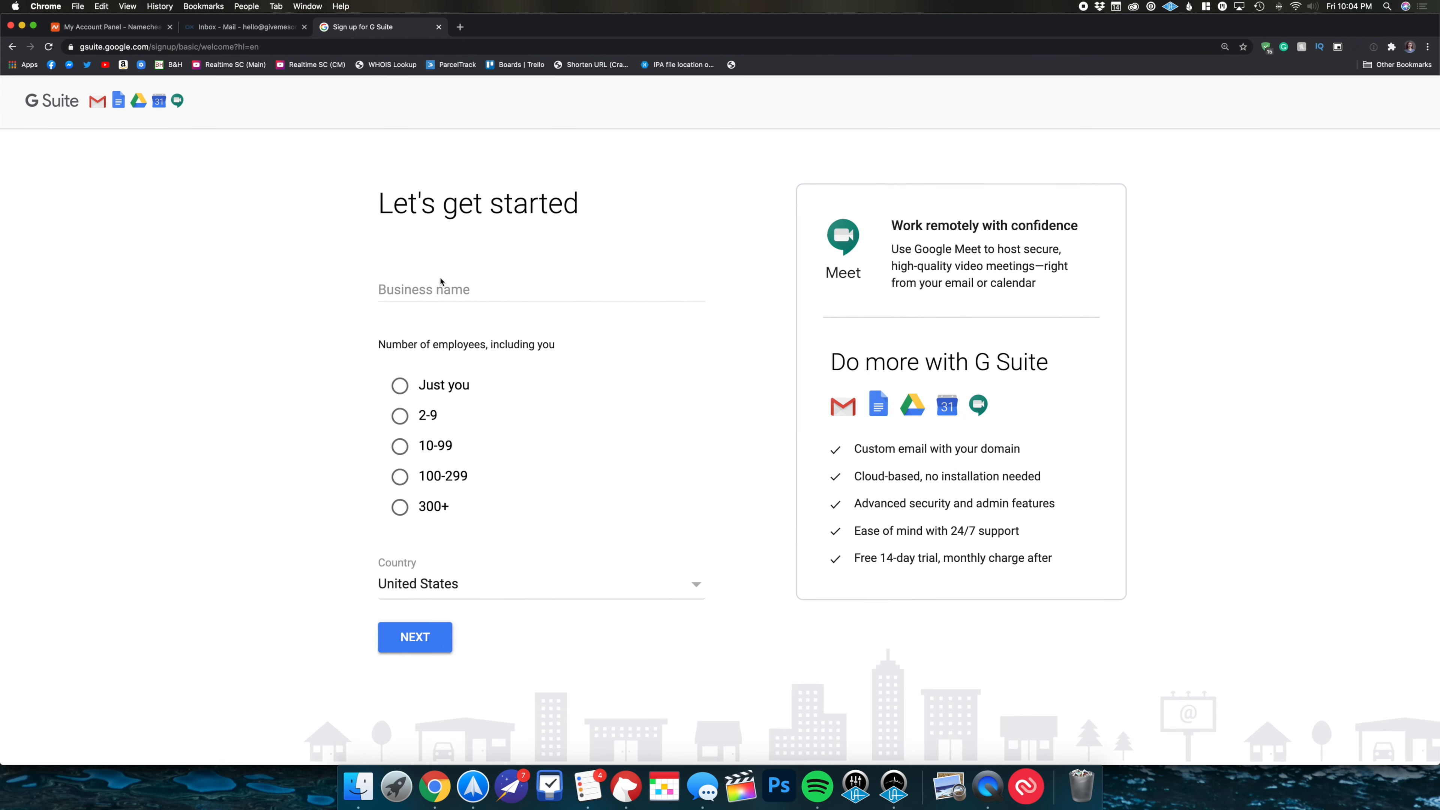
left_click(457, 290)
type("Give Me")
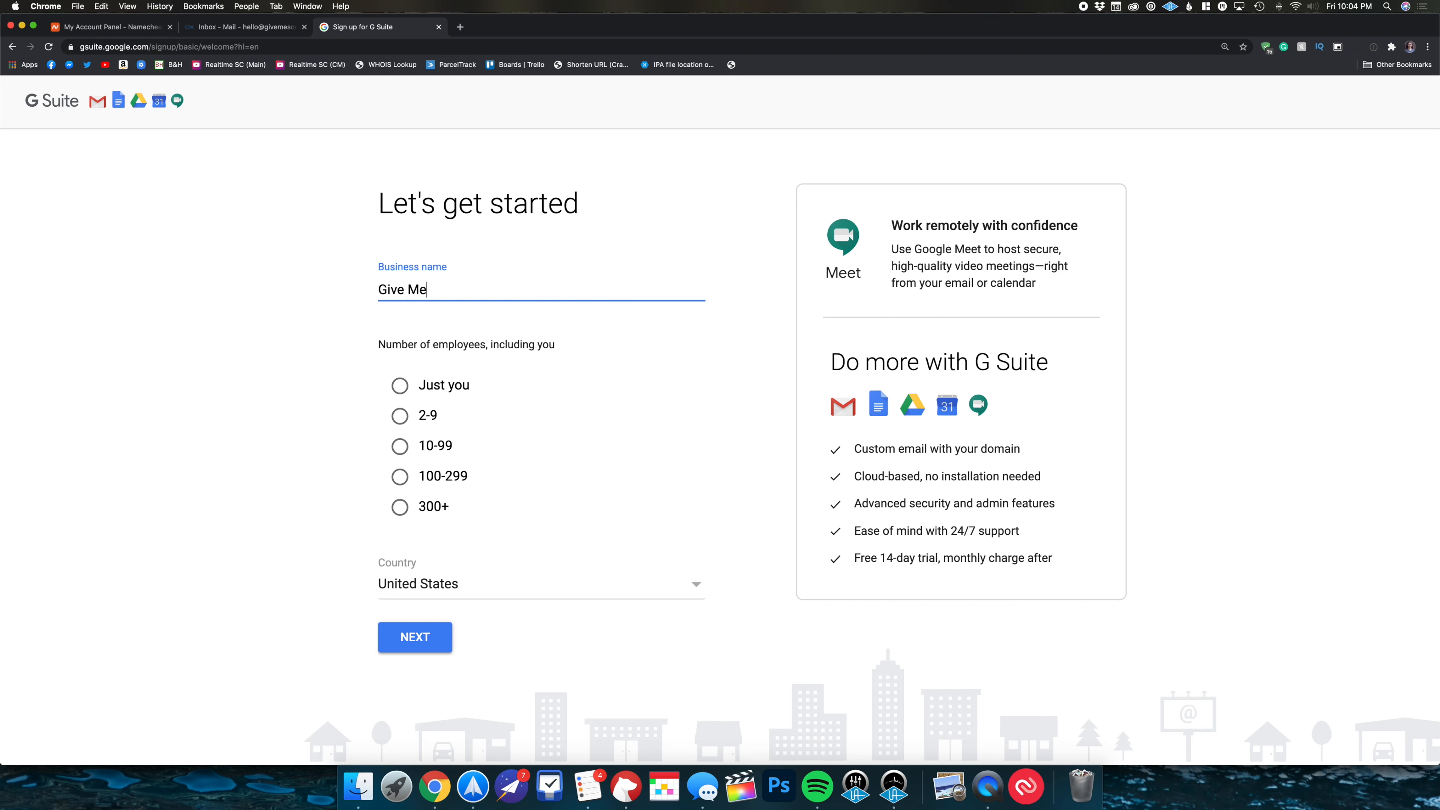
type(" Some Credit")
left_click(460, 385)
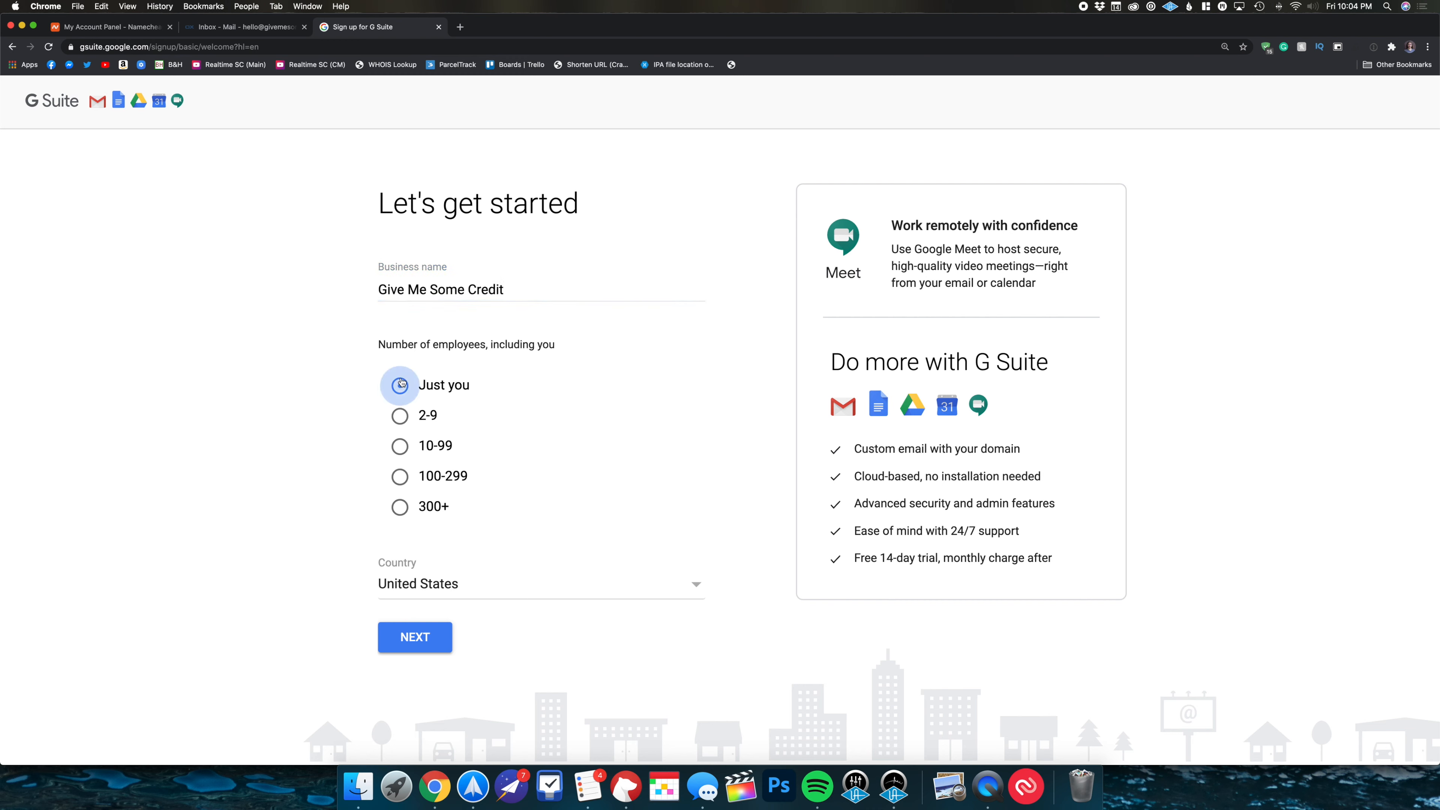
left_click(414, 646)
- Enter the admin's first name, last name and current email address, fixing a typo
left_click(617, 322)
key("Tab")
key("Tab")
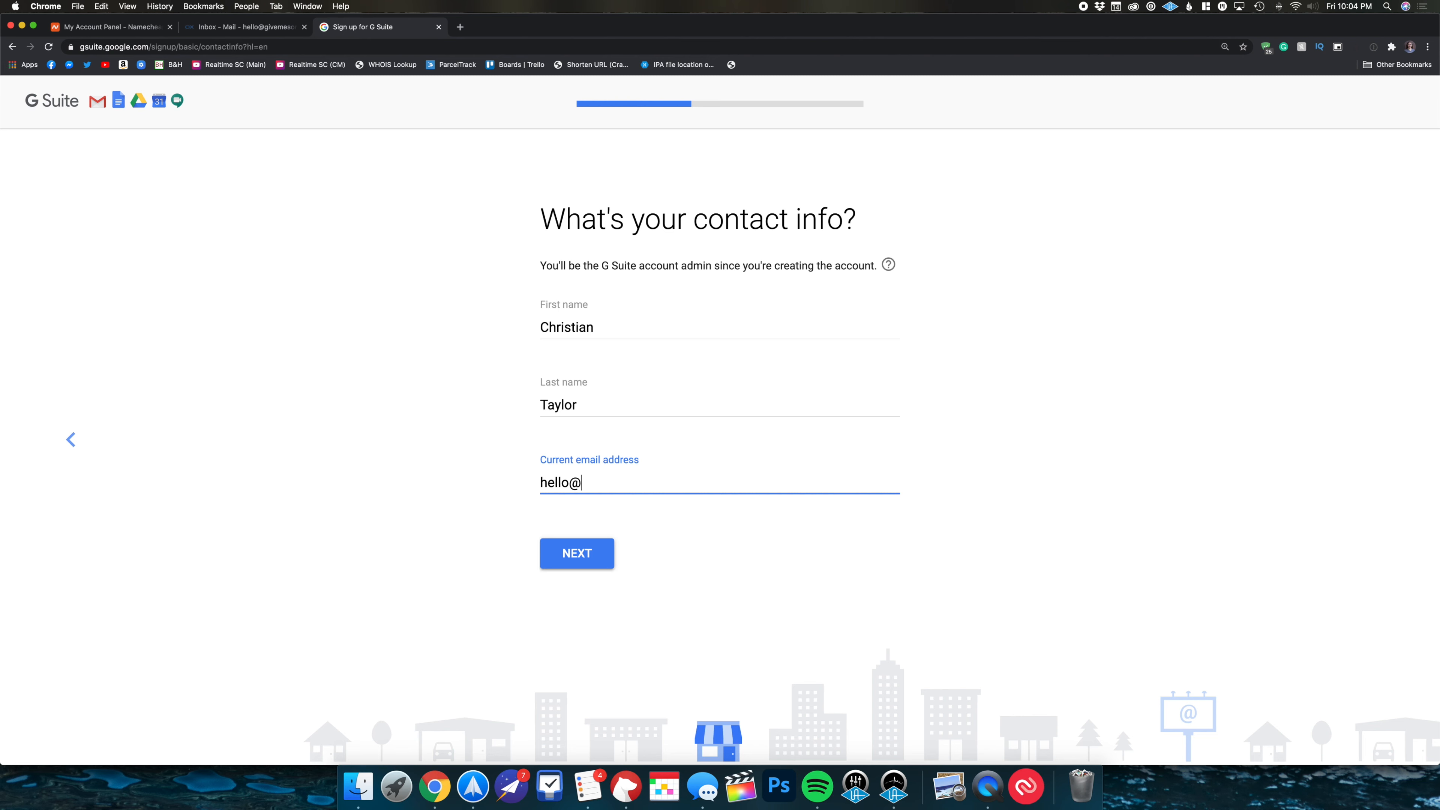
- Select the full current email address text in its field
left_click_drag(727, 480, 396, 470)
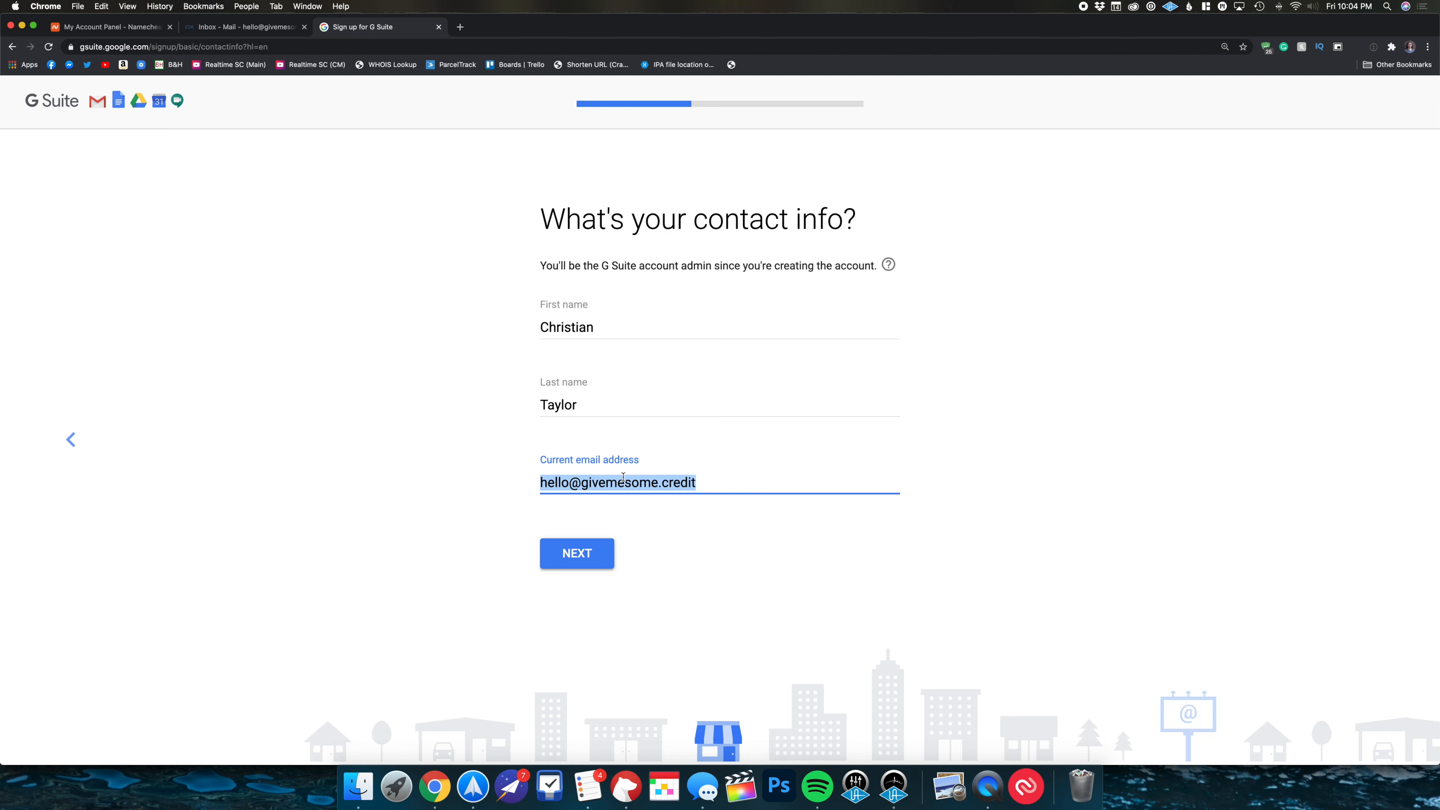
left_click(572, 474)
left_click_drag(569, 477, 409, 482)
left_click(647, 486)
key("super+a")
left_click(695, 482)
left_click_drag(695, 483, 442, 483)
- Indicate the business already has a domain and enter givemesome.credit
left_click(594, 554)
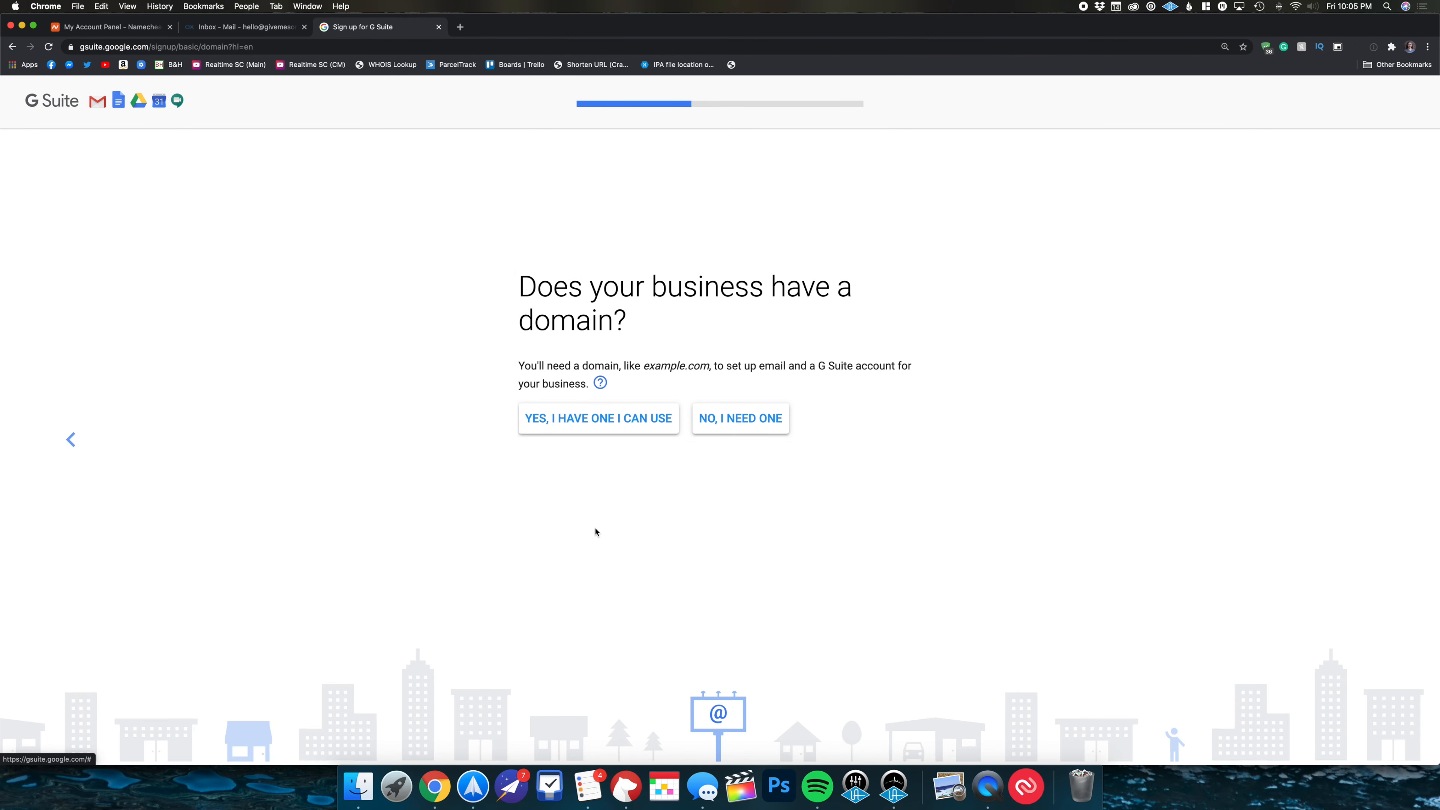
left_click(600, 427)
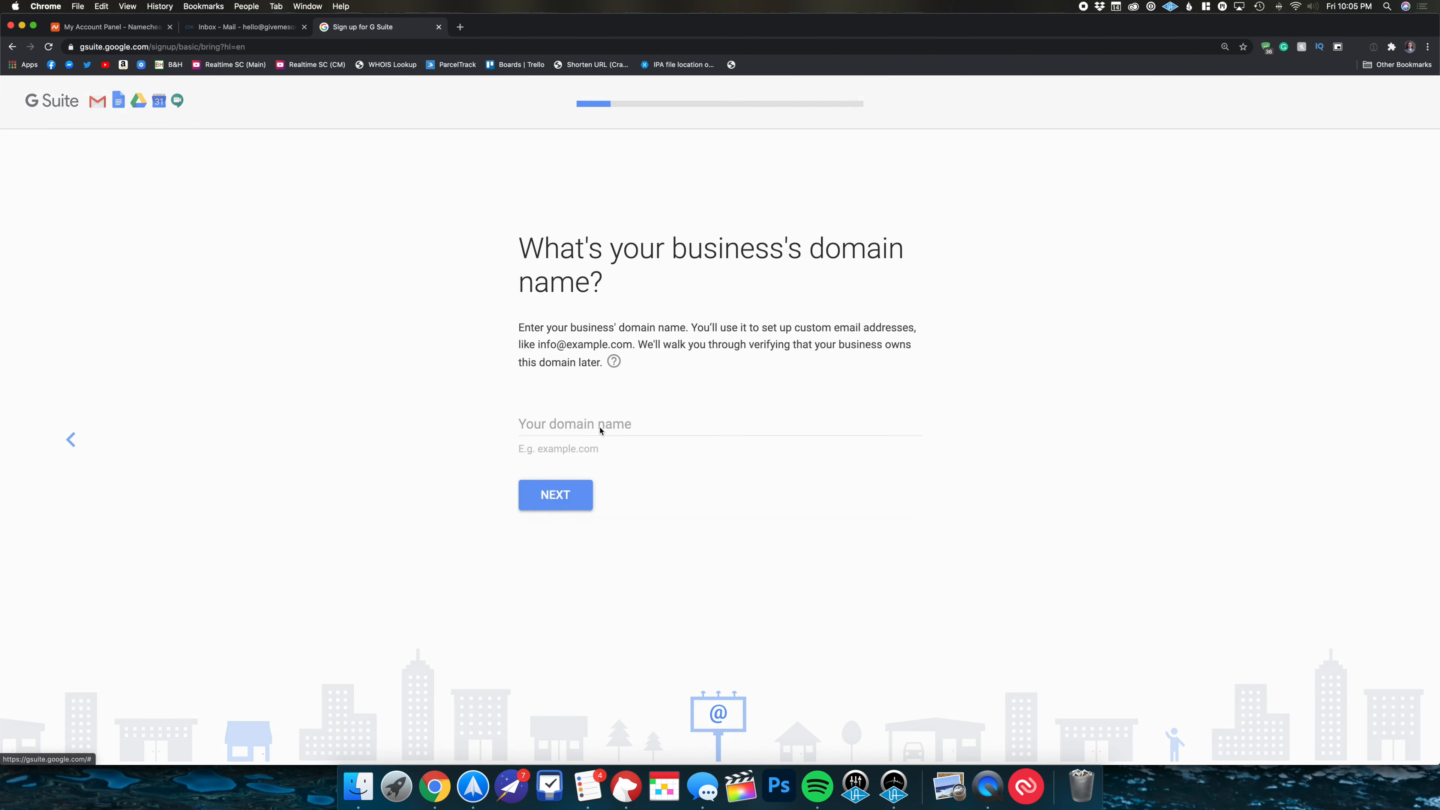
type("givemesome.credit")
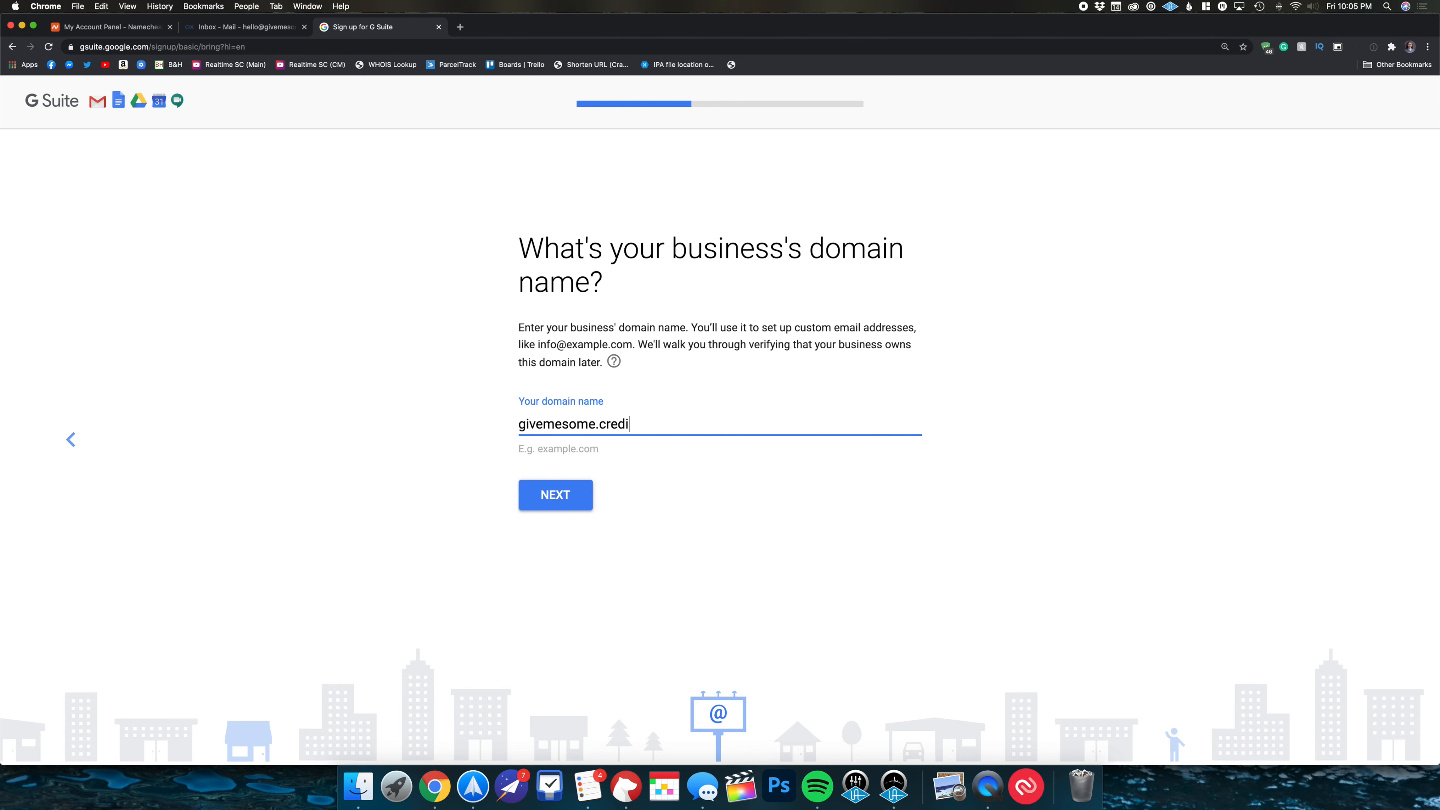
- Confirm givemesome.credit for the account and enter a secondary recovery email address
left_click(552, 499)
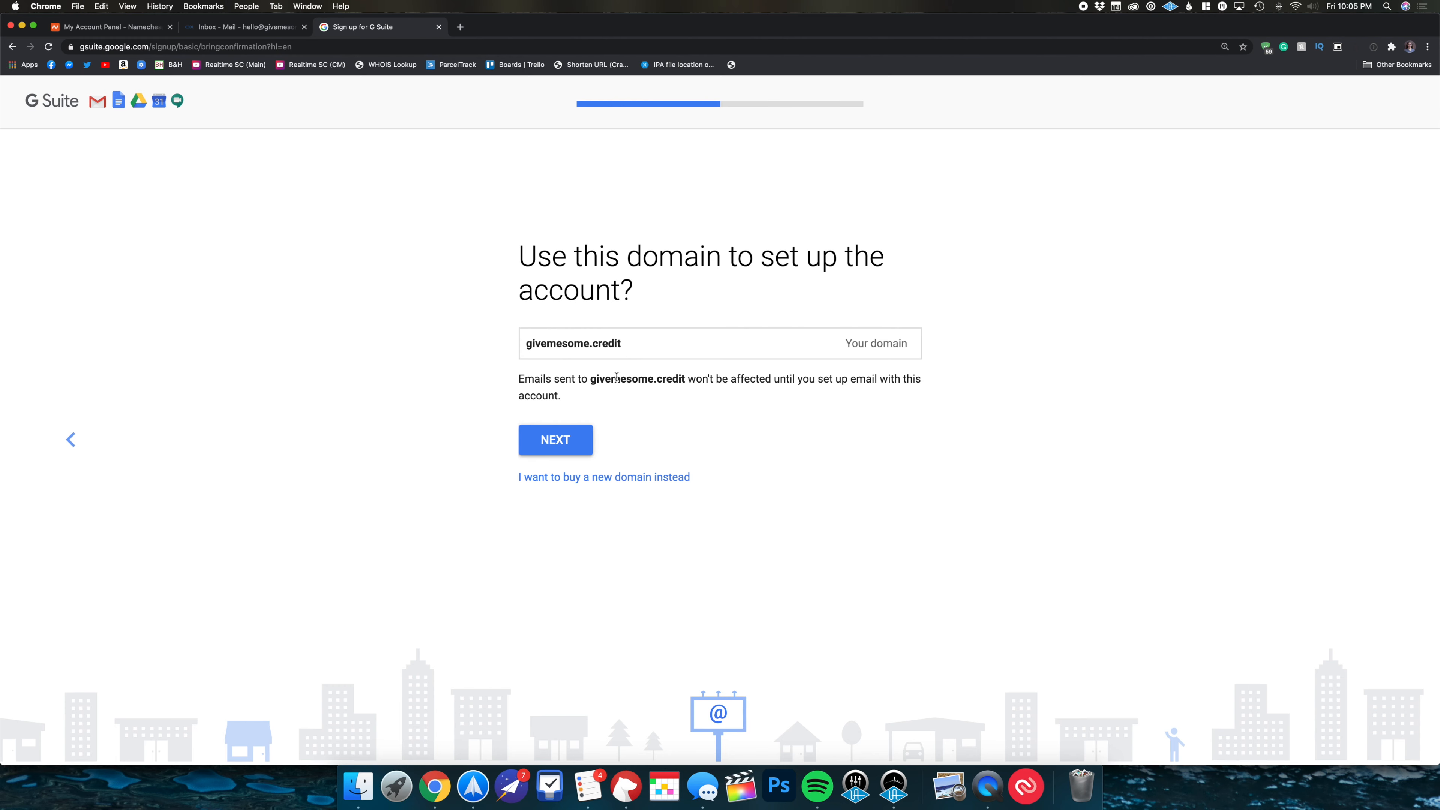
left_click(554, 450)
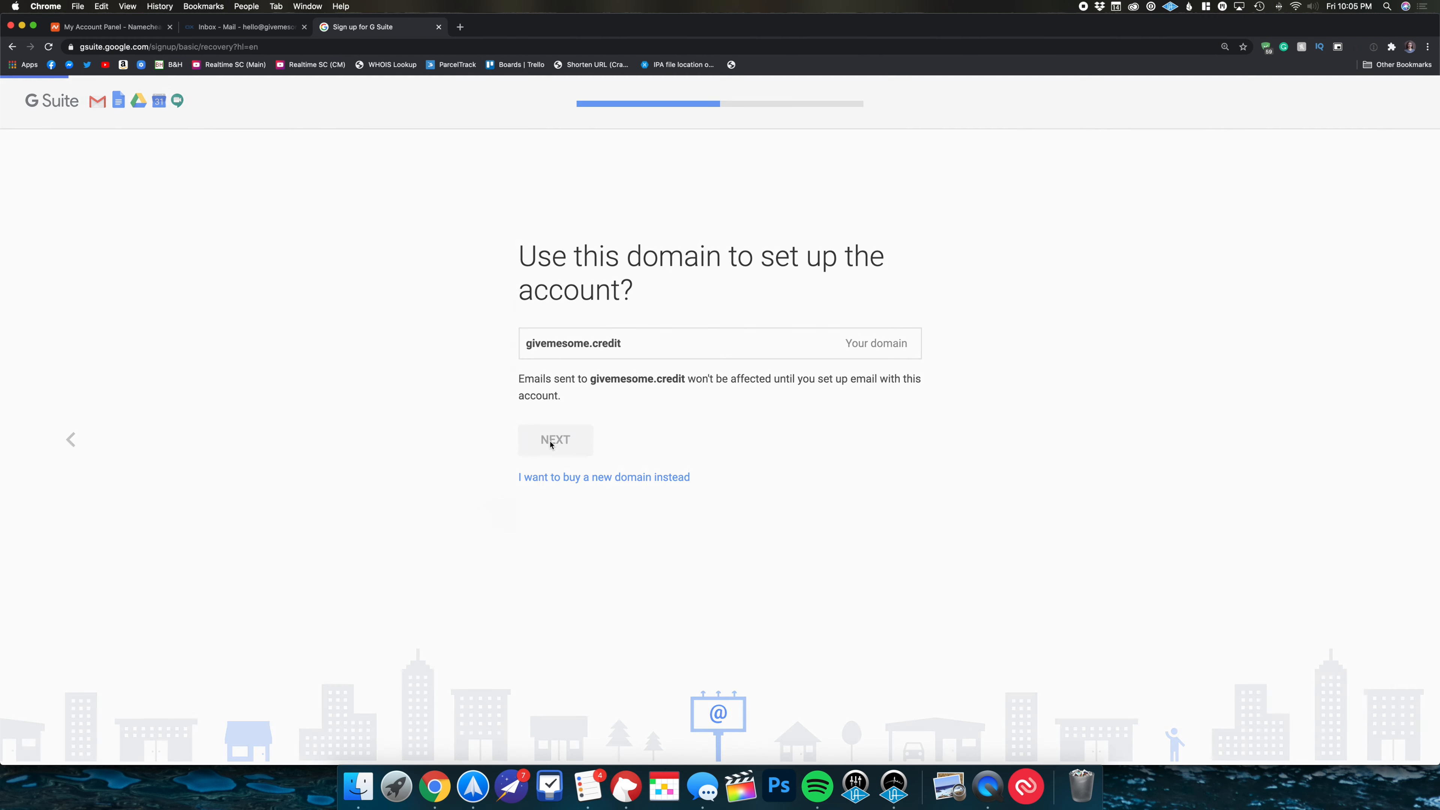
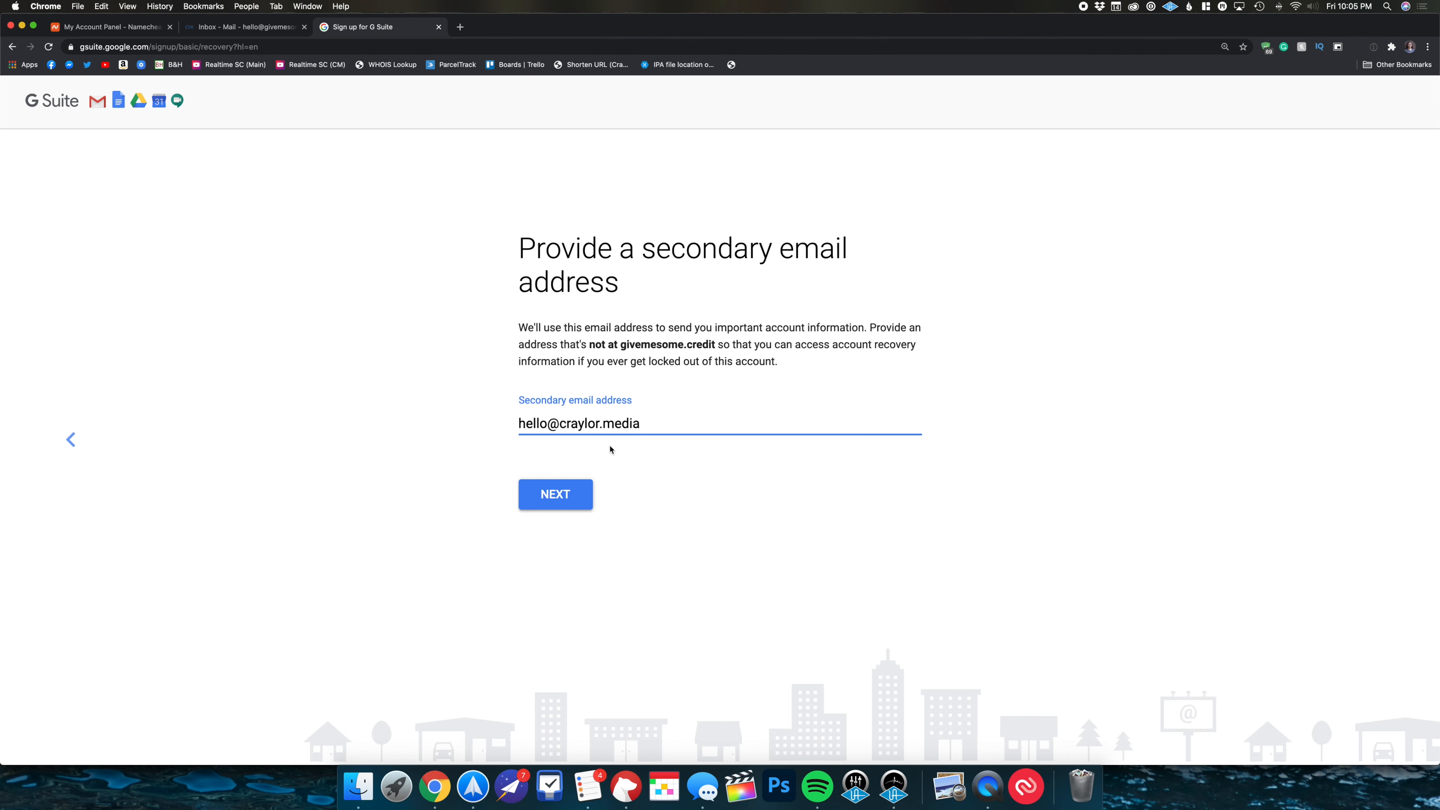
- Enter the admin sign-in username and password, pass the robot check, and agree to the terms
left_click(548, 488)
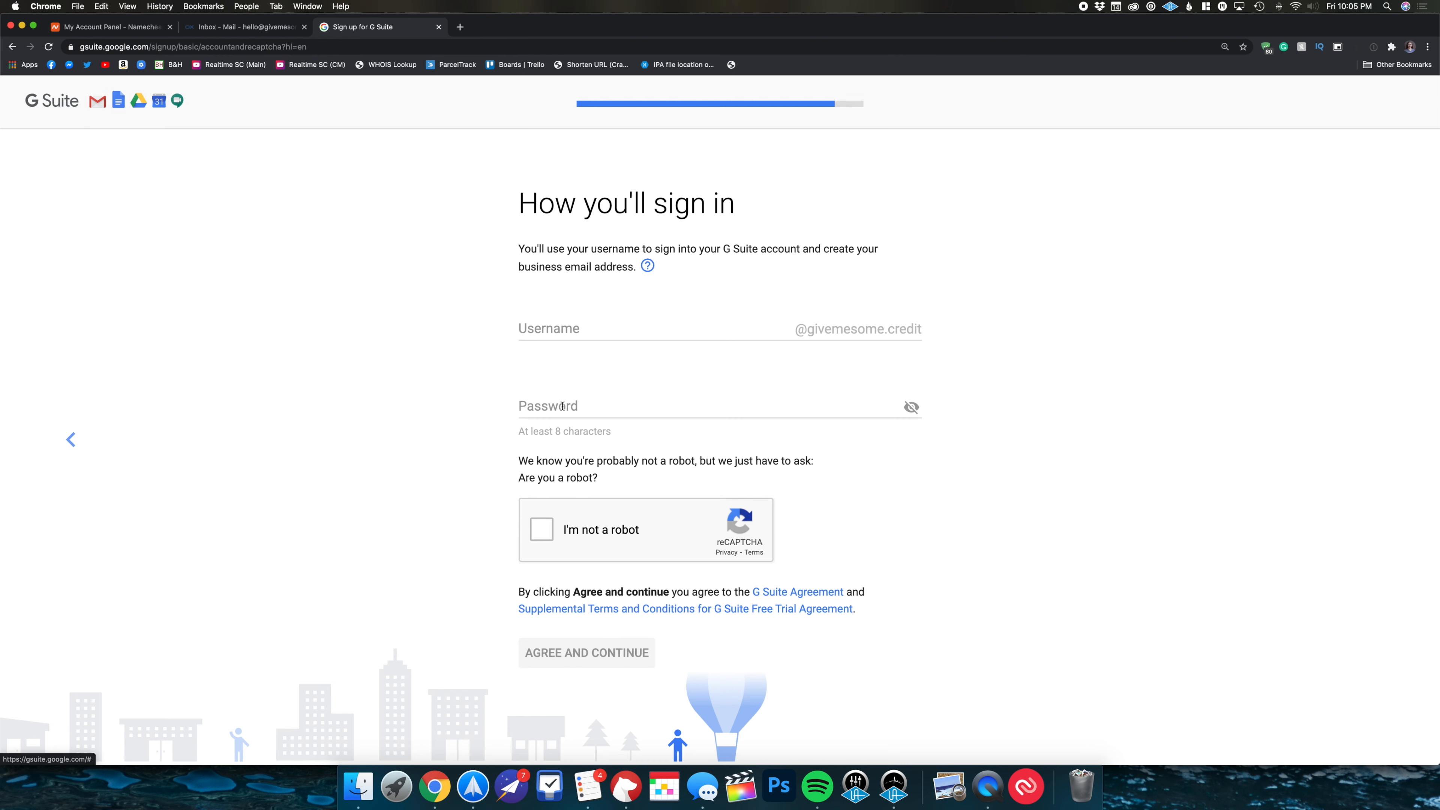
left_click(607, 329)
key("Tab")
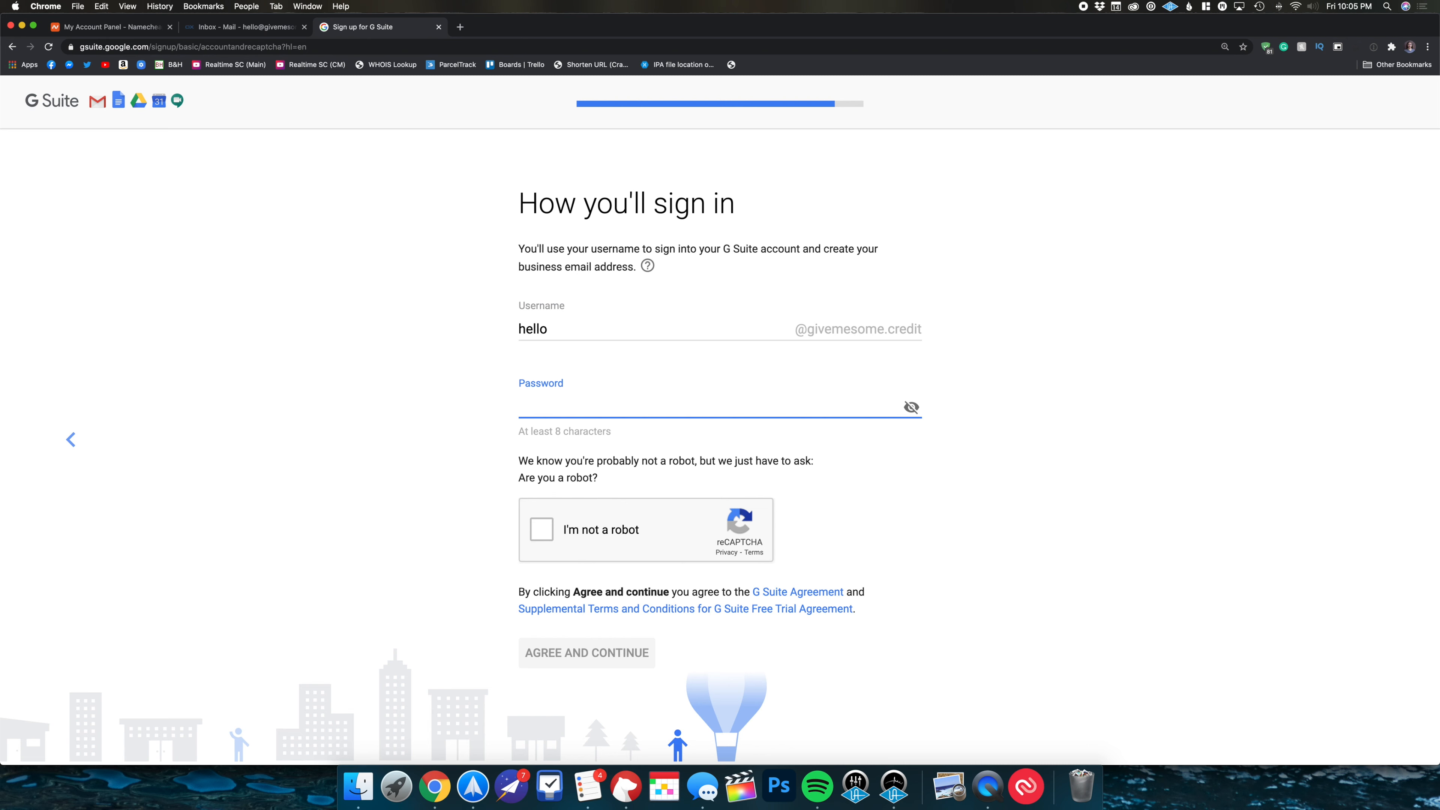
type("••••••••")
key("BackSpace")
key("BackSpace")
key("BackSpace")
key("BackSpace")
key("BackSpace")
key("BackSpace")
key("BackSpace")
key("BackSpace")
key("BackSpace")
type("•••••••••••••")
left_click(539, 522)
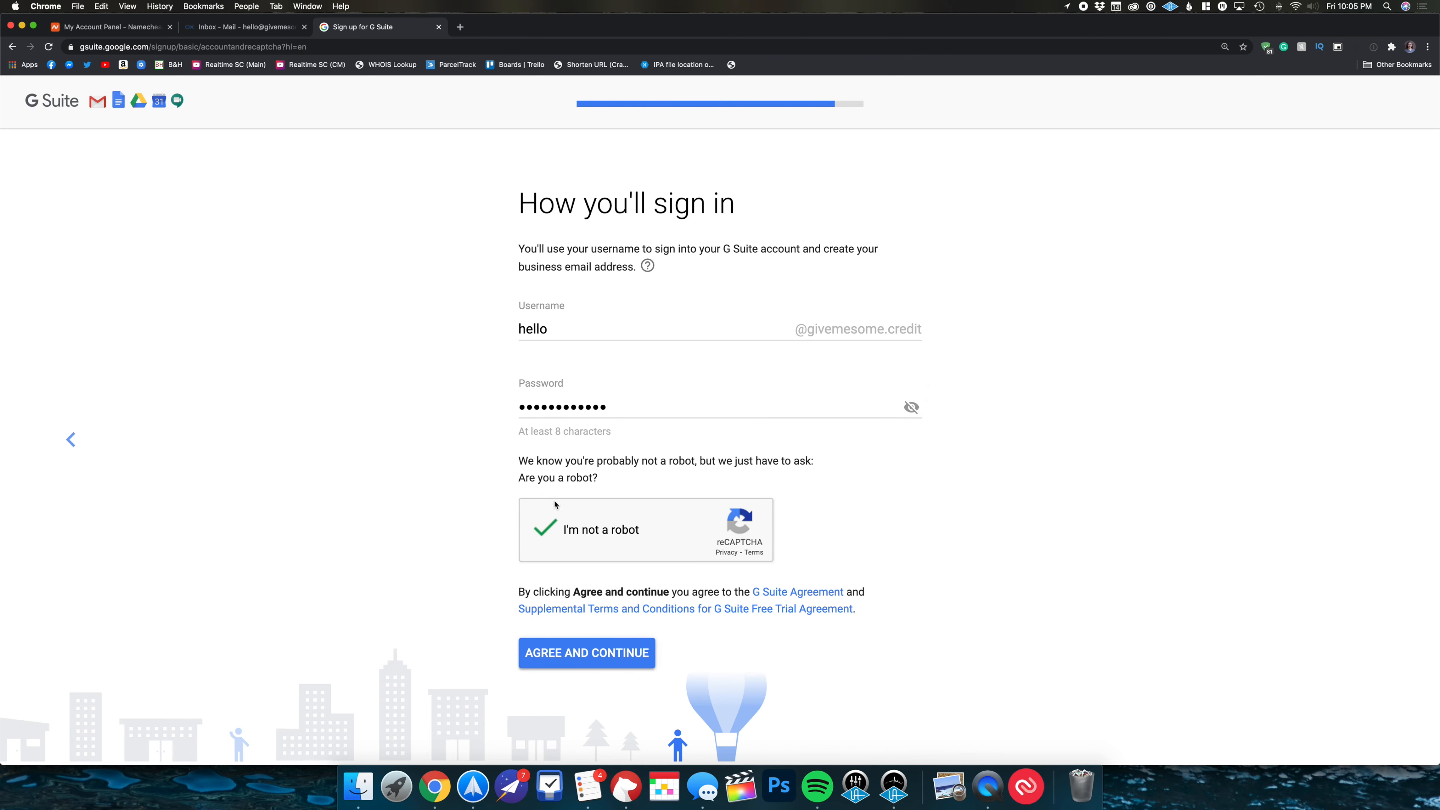
left_click(570, 648)
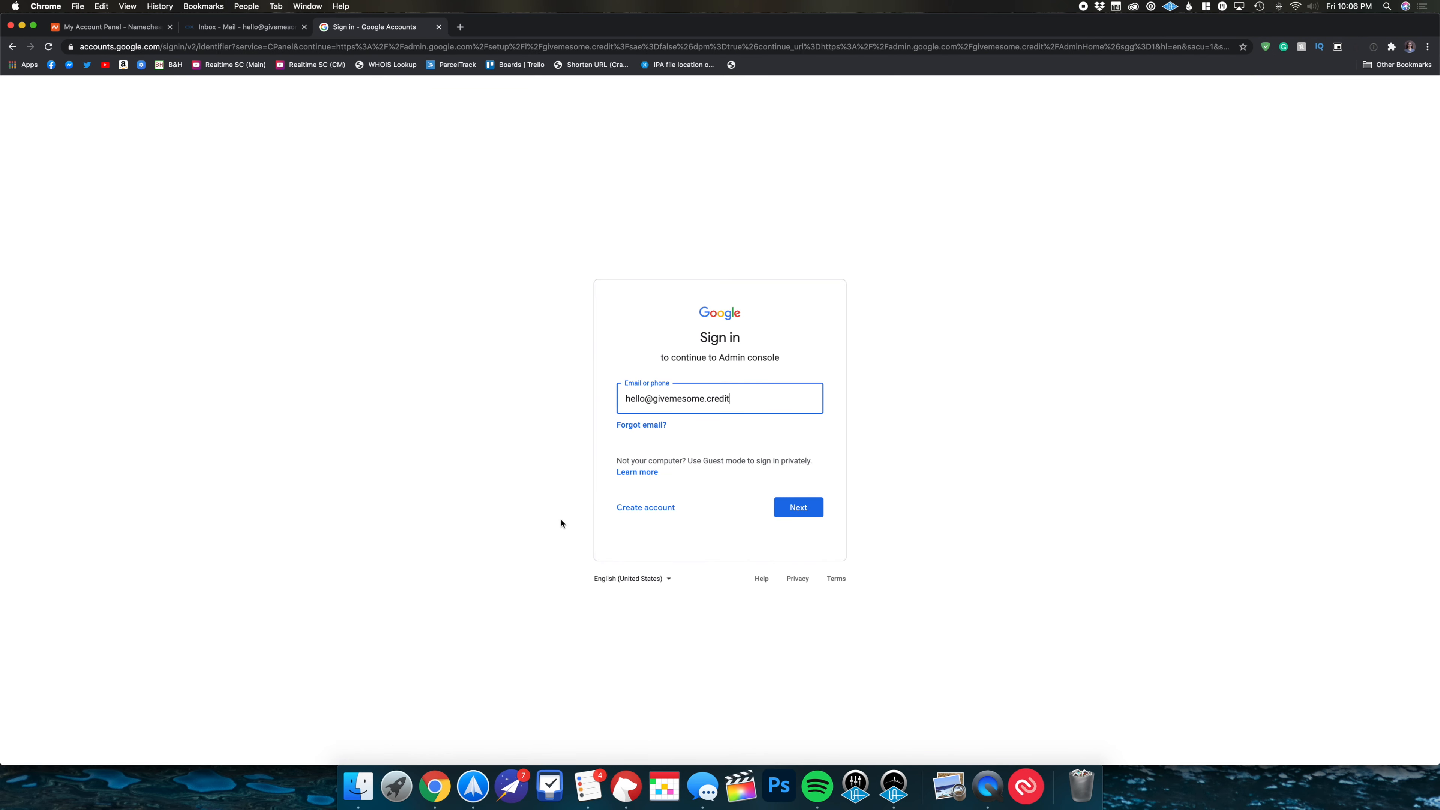
- Sign in to the new admin account with its password and accept the account after verification
left_click(807, 509)
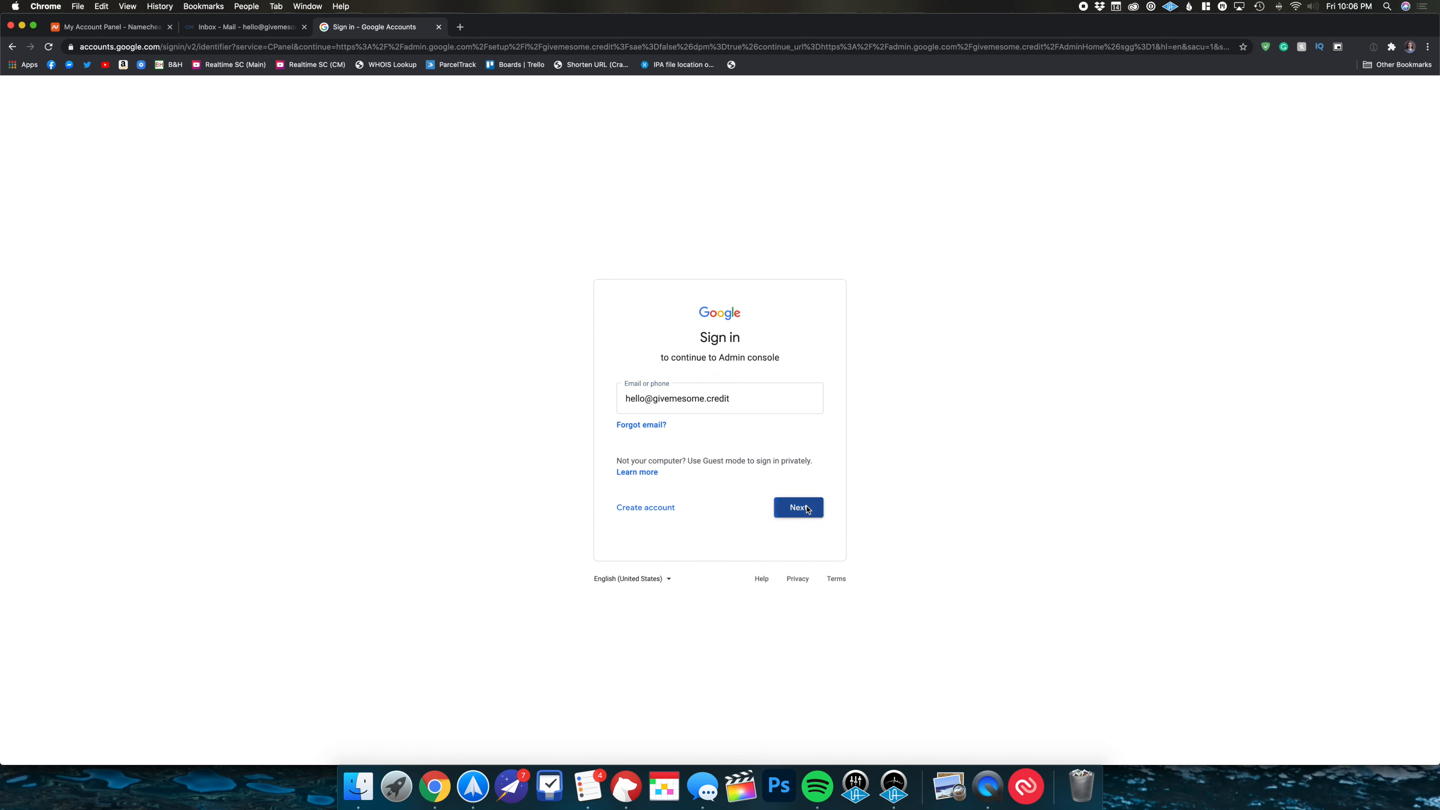
type("••••••••••••")
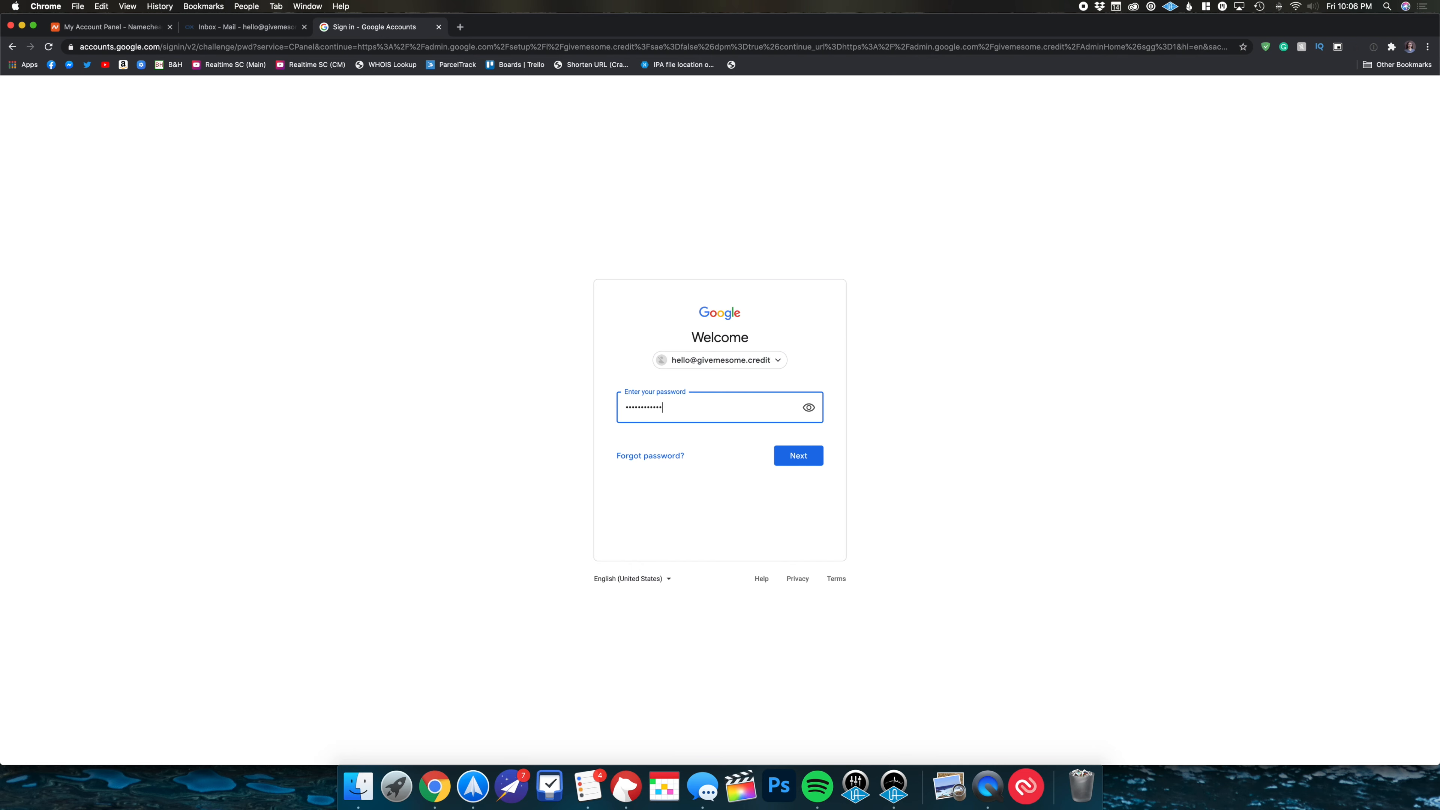
left_click(808, 455)
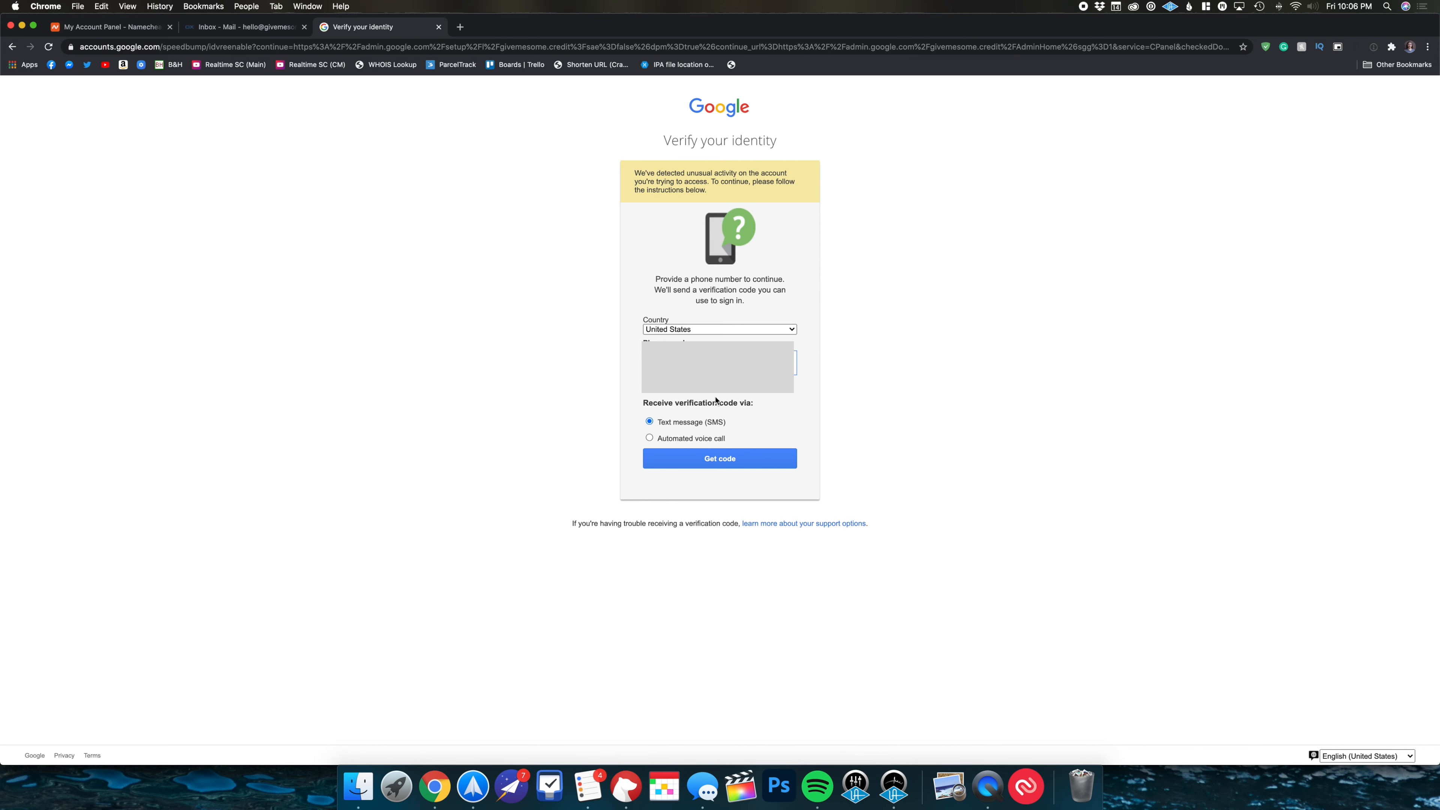
left_click(721, 390)
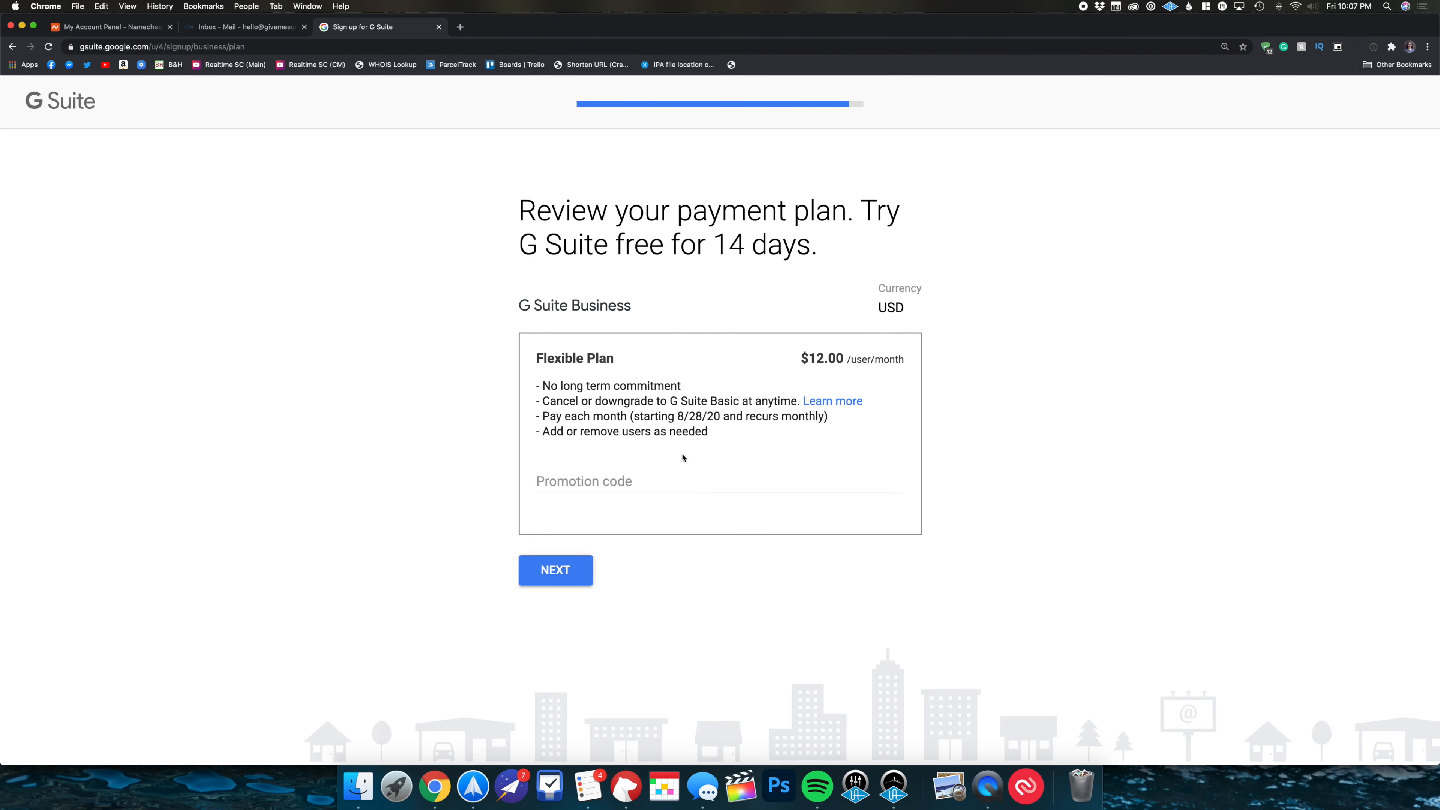
- Review the $12.00 per user monthly Flexible Plan and proceed to checkout
left_click_drag(792, 362, 907, 363)
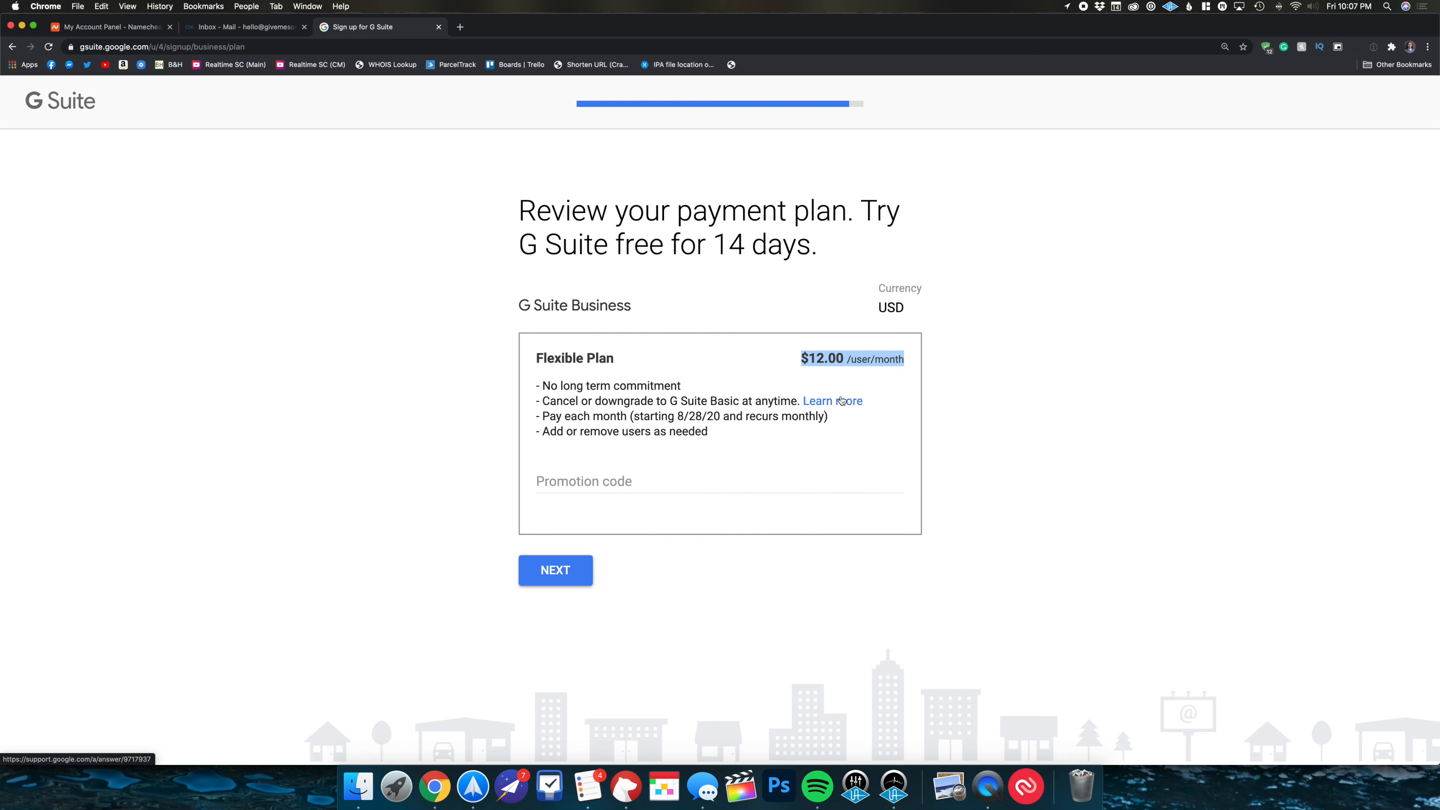
left_click(547, 577)
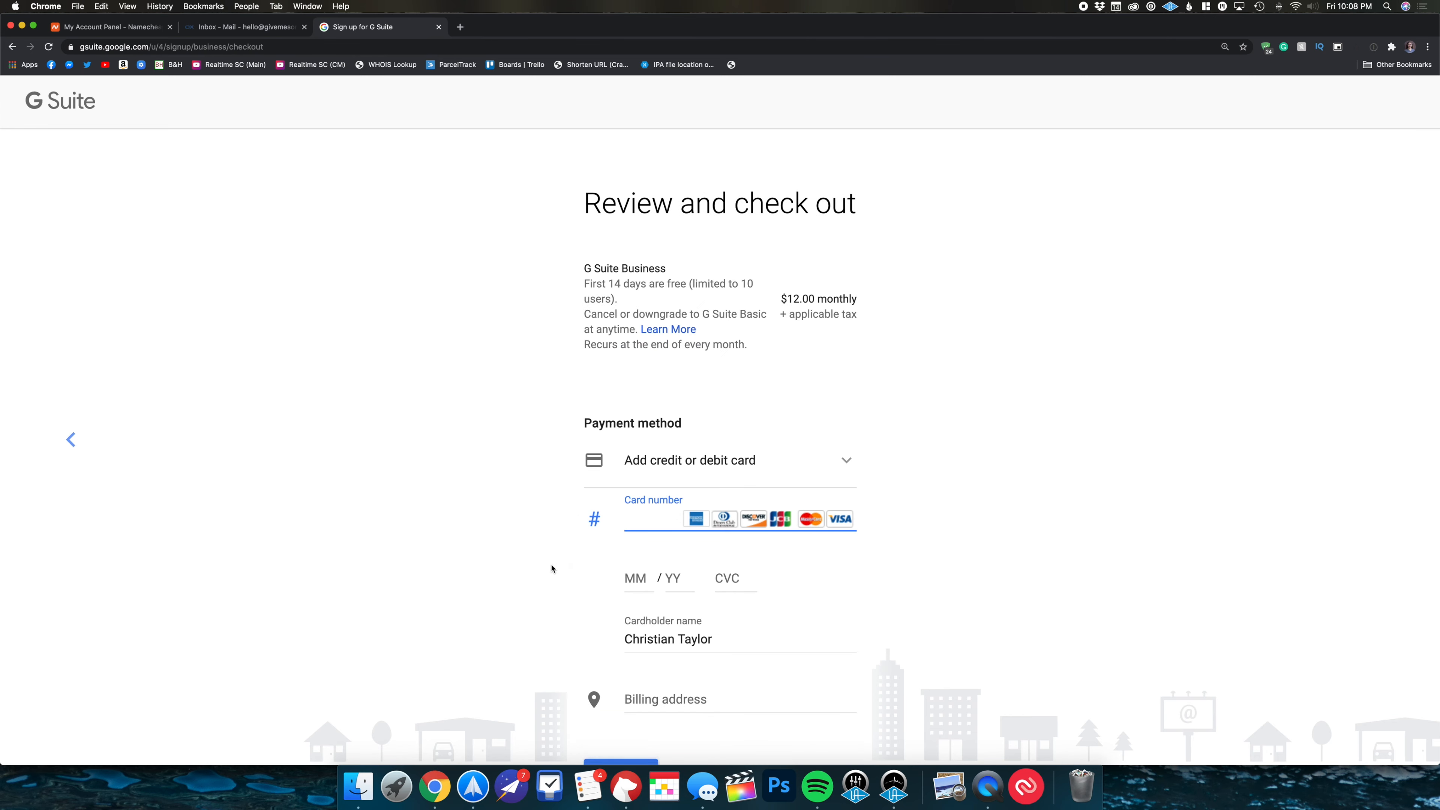
- Scroll the checkout page to view the card and billing details for G Suite Business
scroll(551, 568, "down", 3)
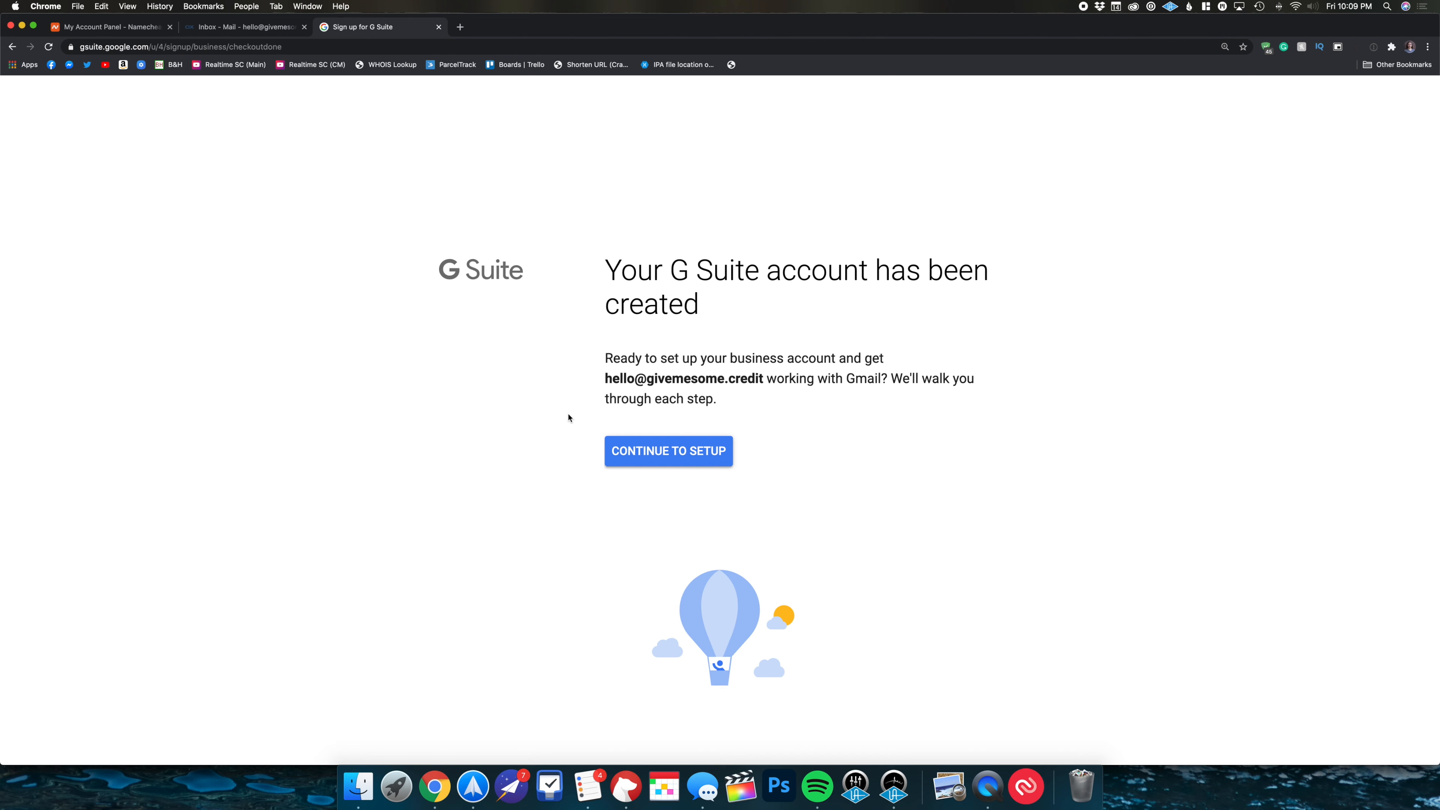
- Continue to the Admin console setup, dismiss the welcome, and begin verifying givemesome.credit
left_click(634, 452)
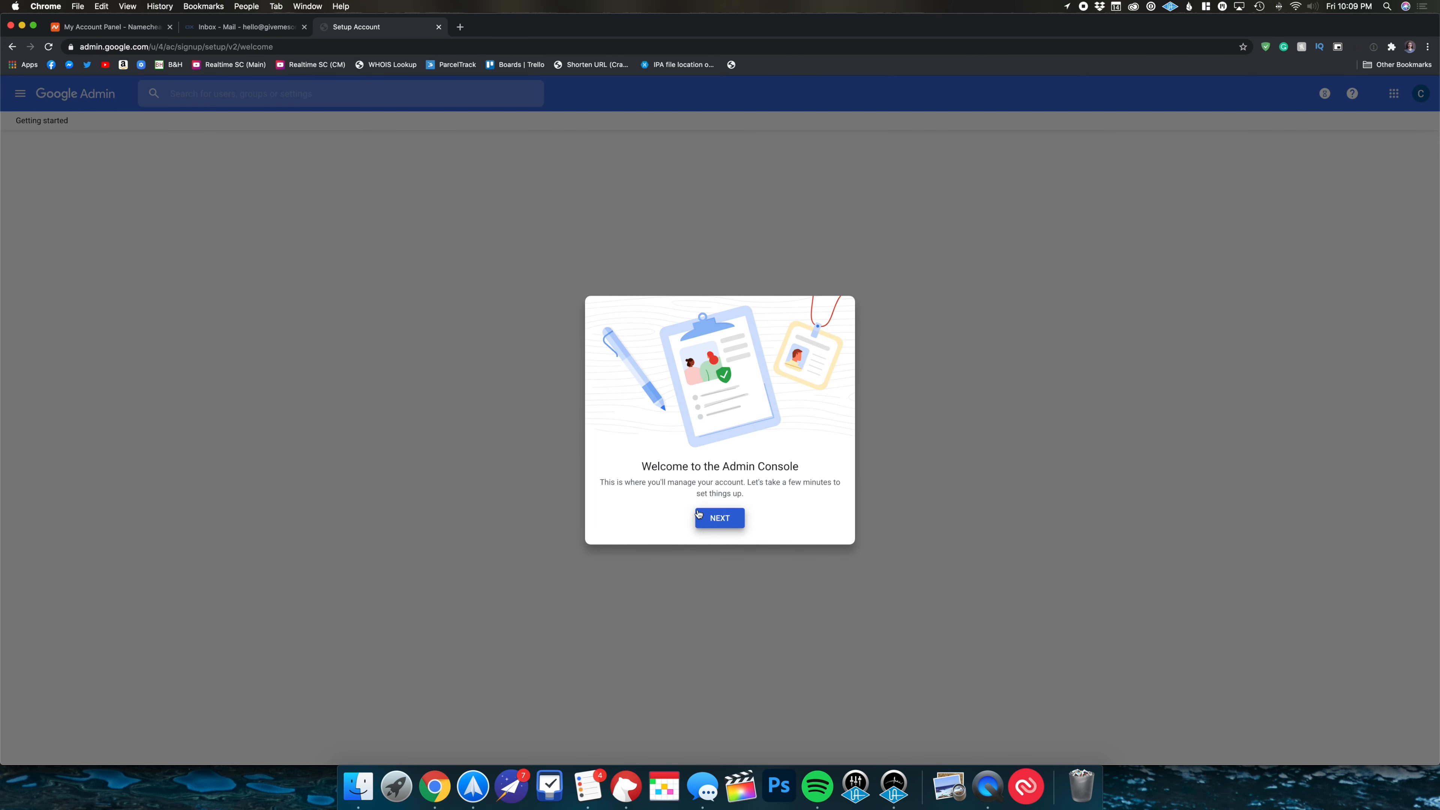
left_click(719, 517)
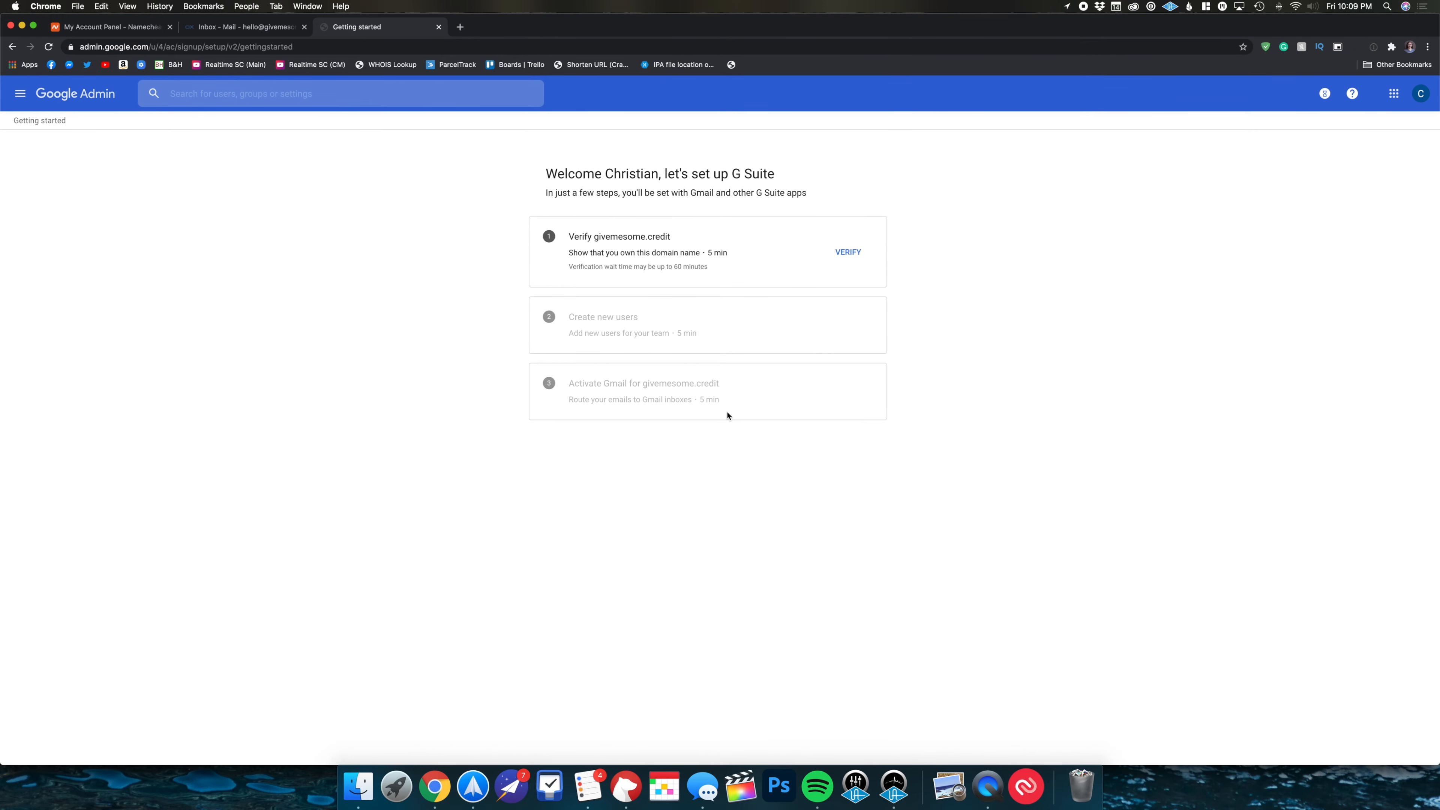
left_click(837, 256)
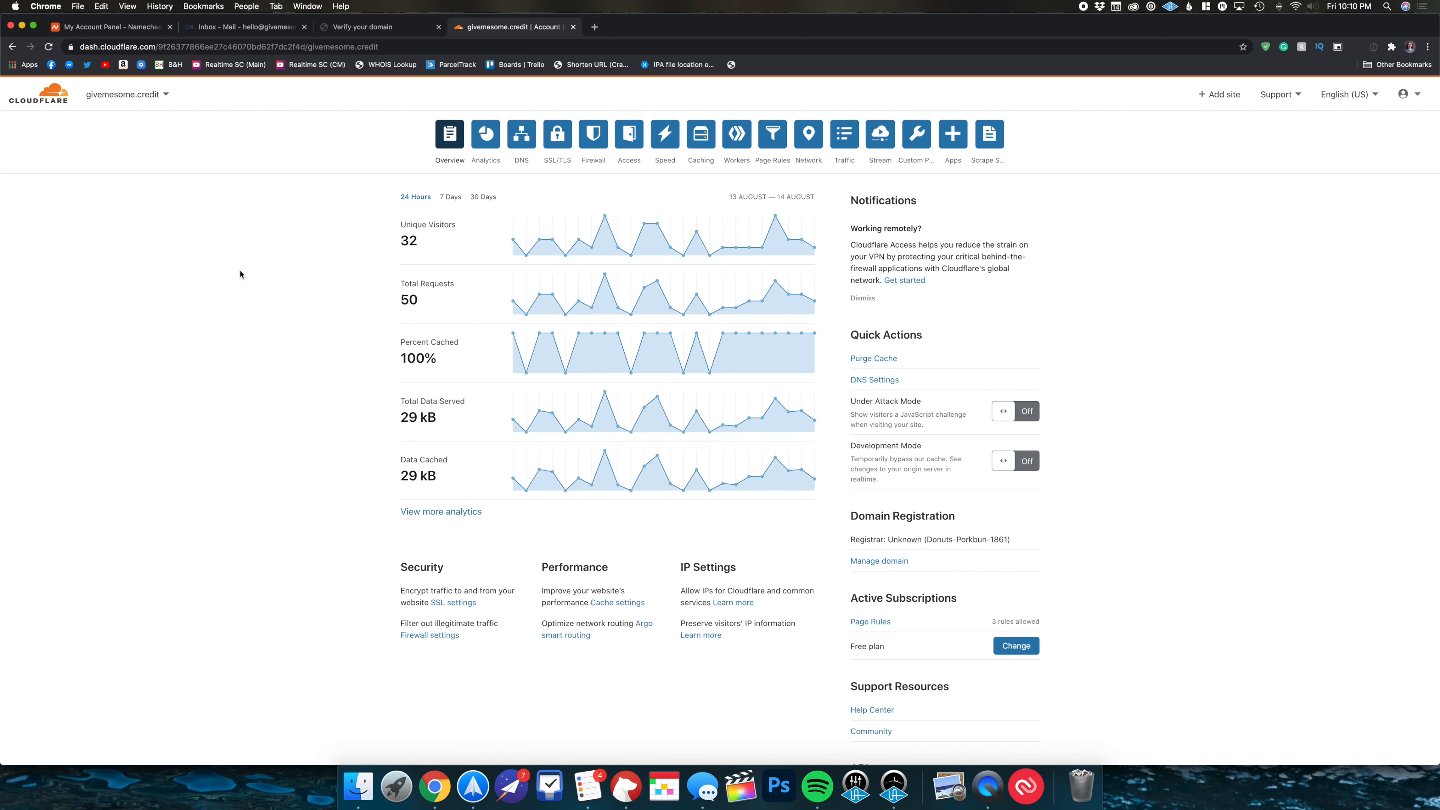
- Review givemesome.credit's DNS records in Cloudflare, then return to Google's Verify your domain page
left_click(515, 148)
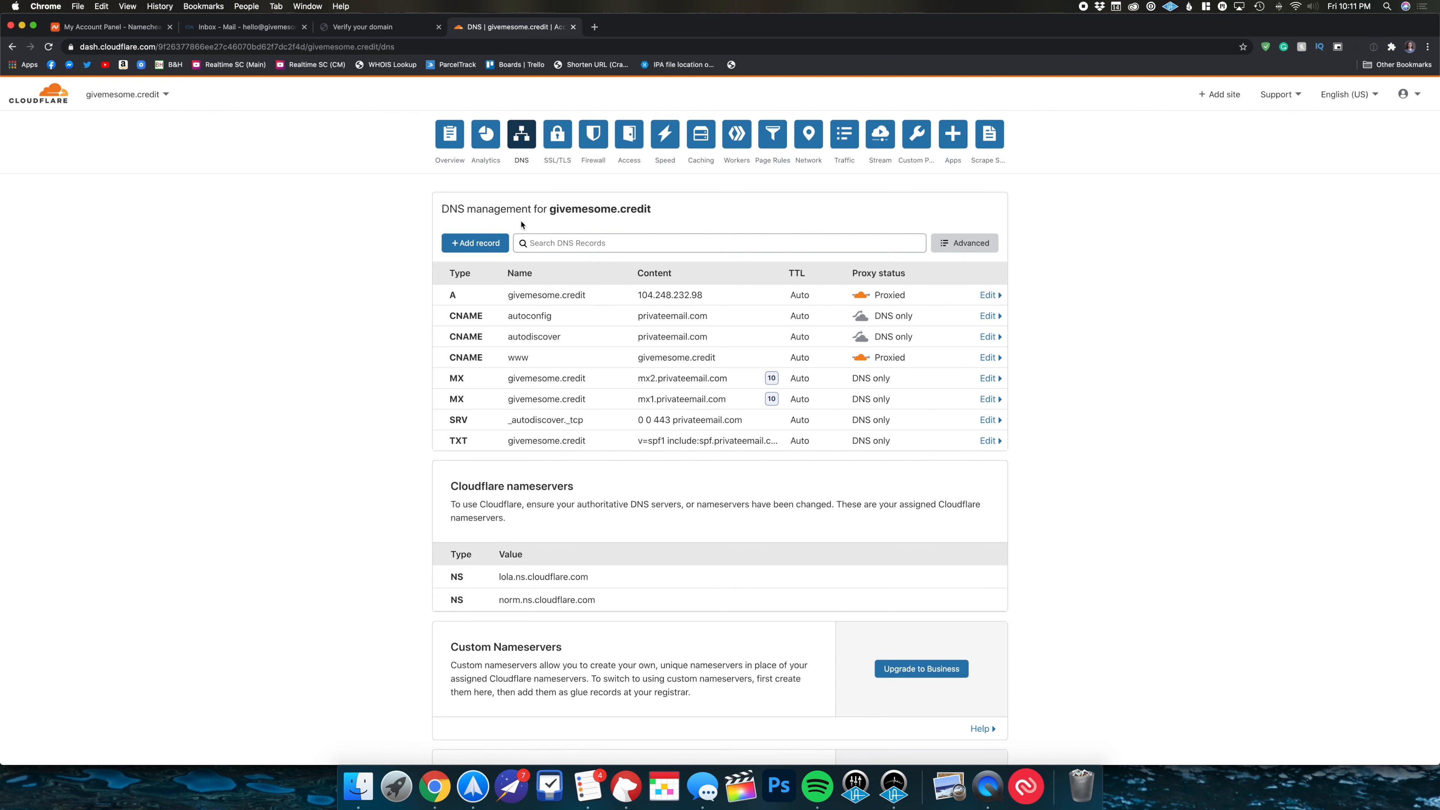
left_click(374, 30)
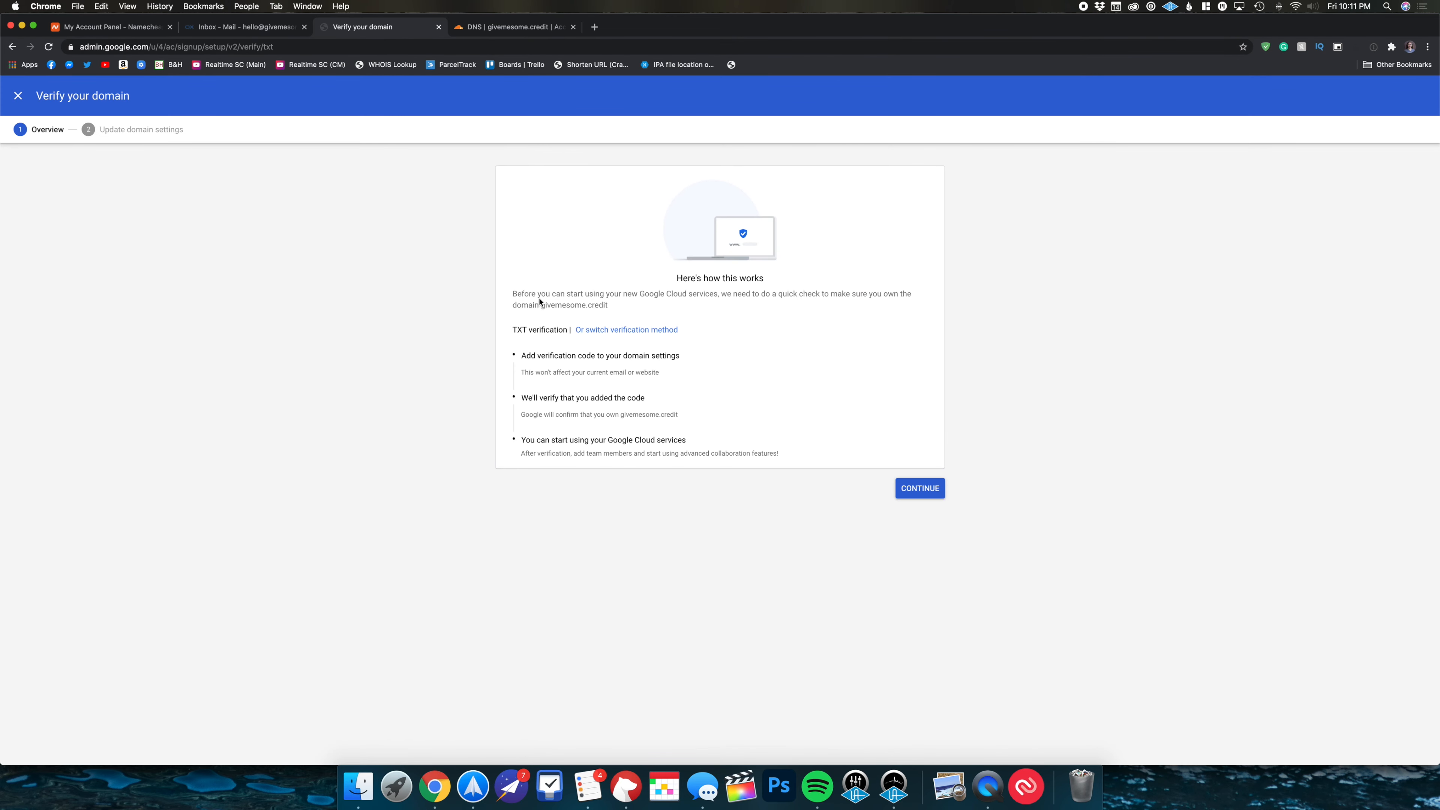
- Copy the TXT verification code from Google Admin's domain verification instructions
left_click(919, 488)
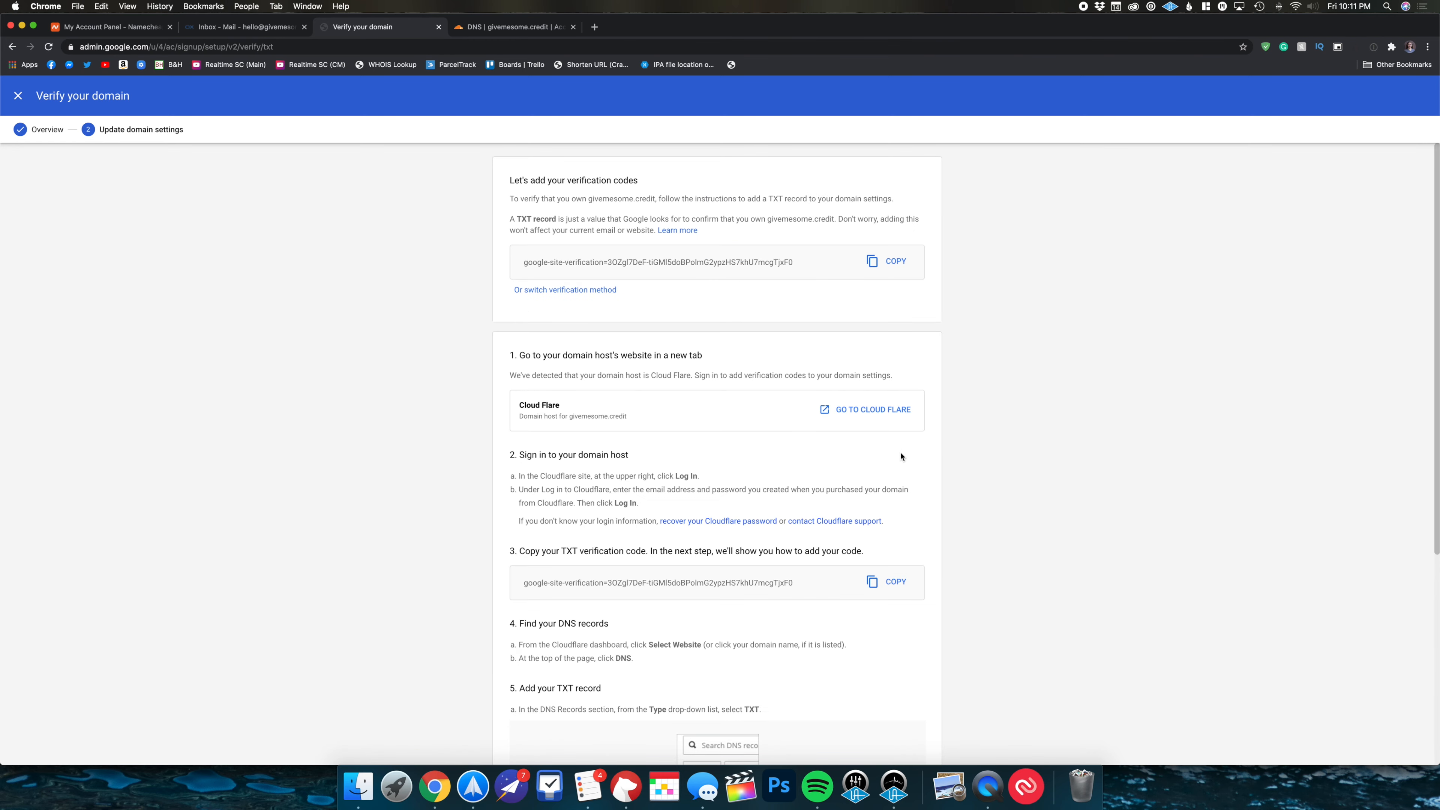
scroll(820, 480, "down", 3)
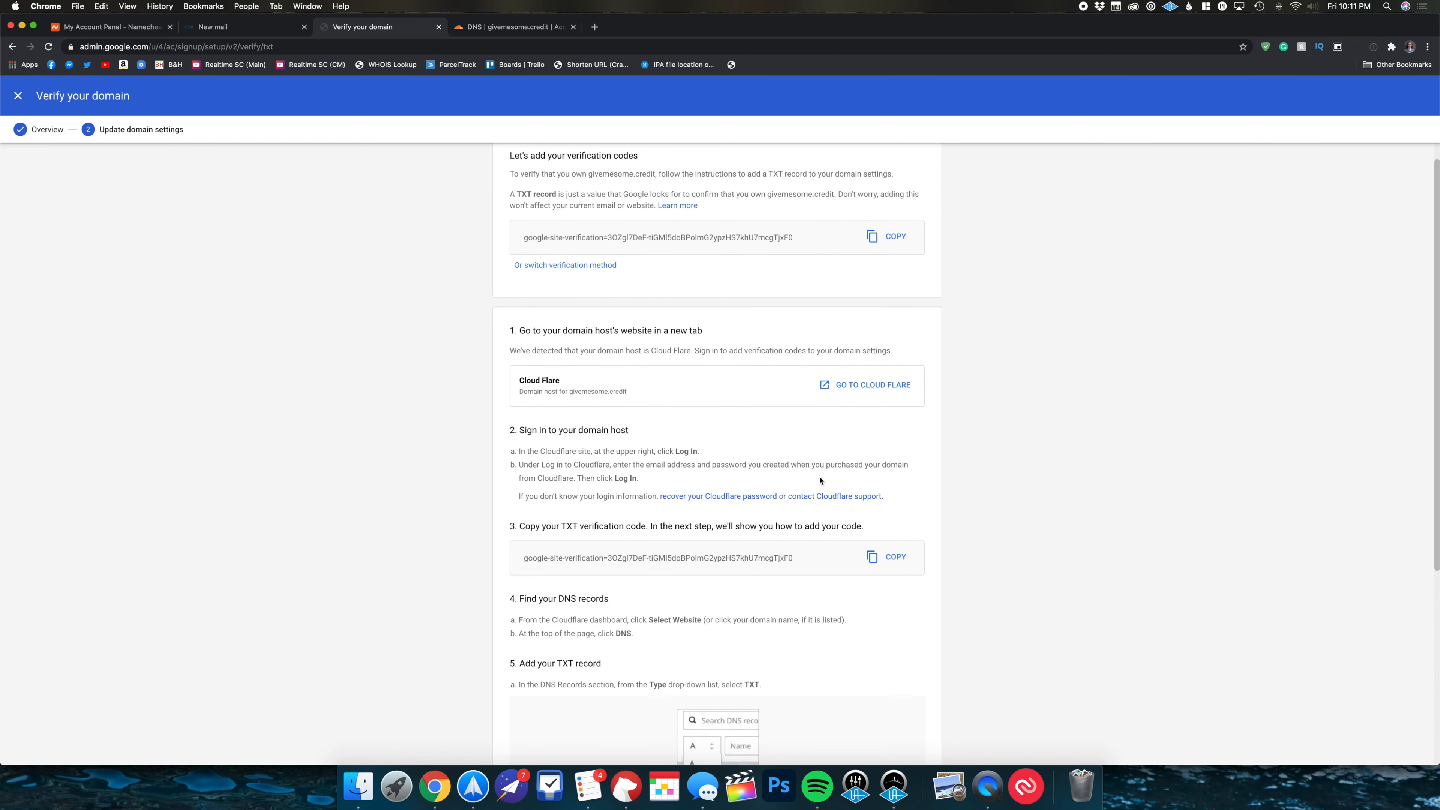
scroll(820, 480, "down", 1)
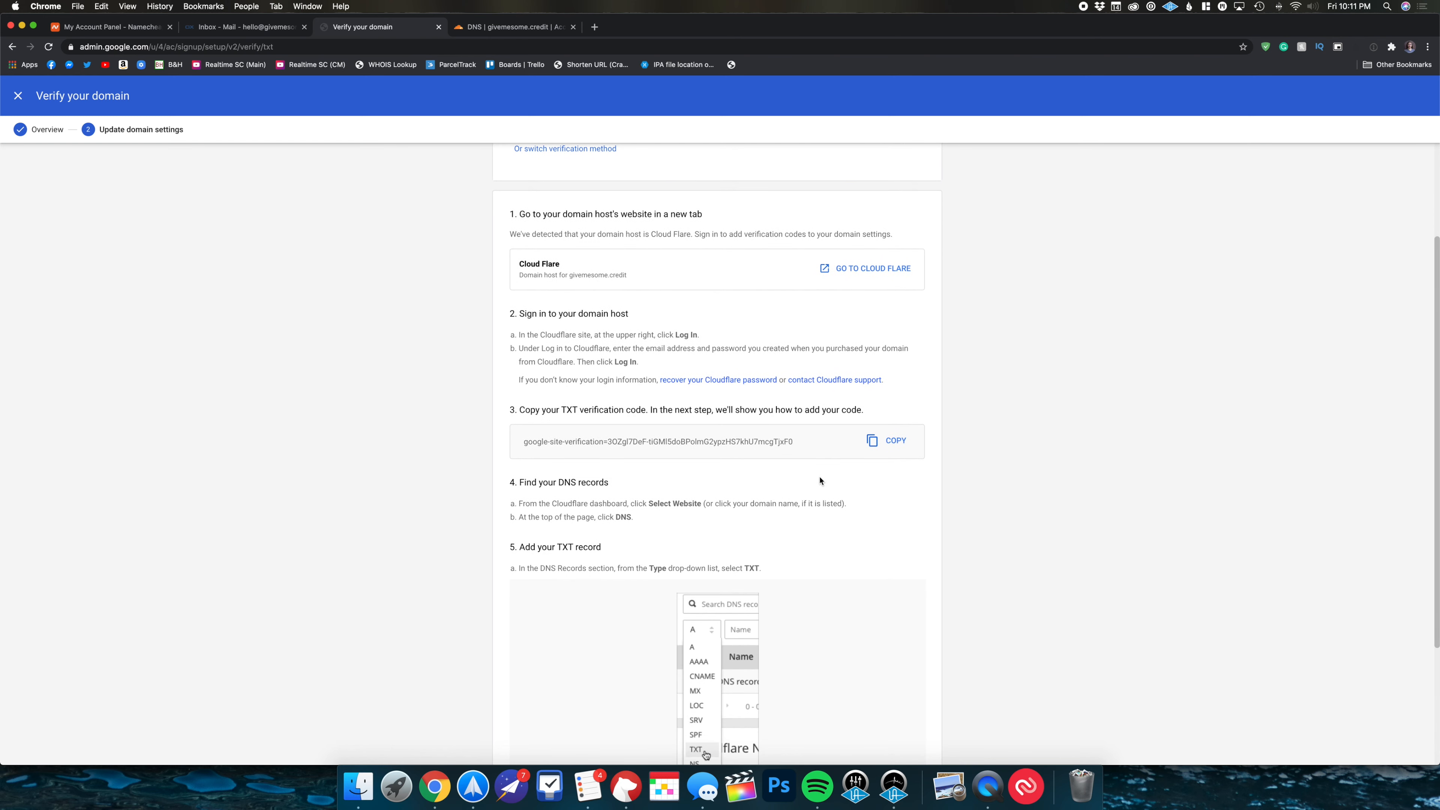
left_click(891, 446)
scroll(881, 460, "down", 5)
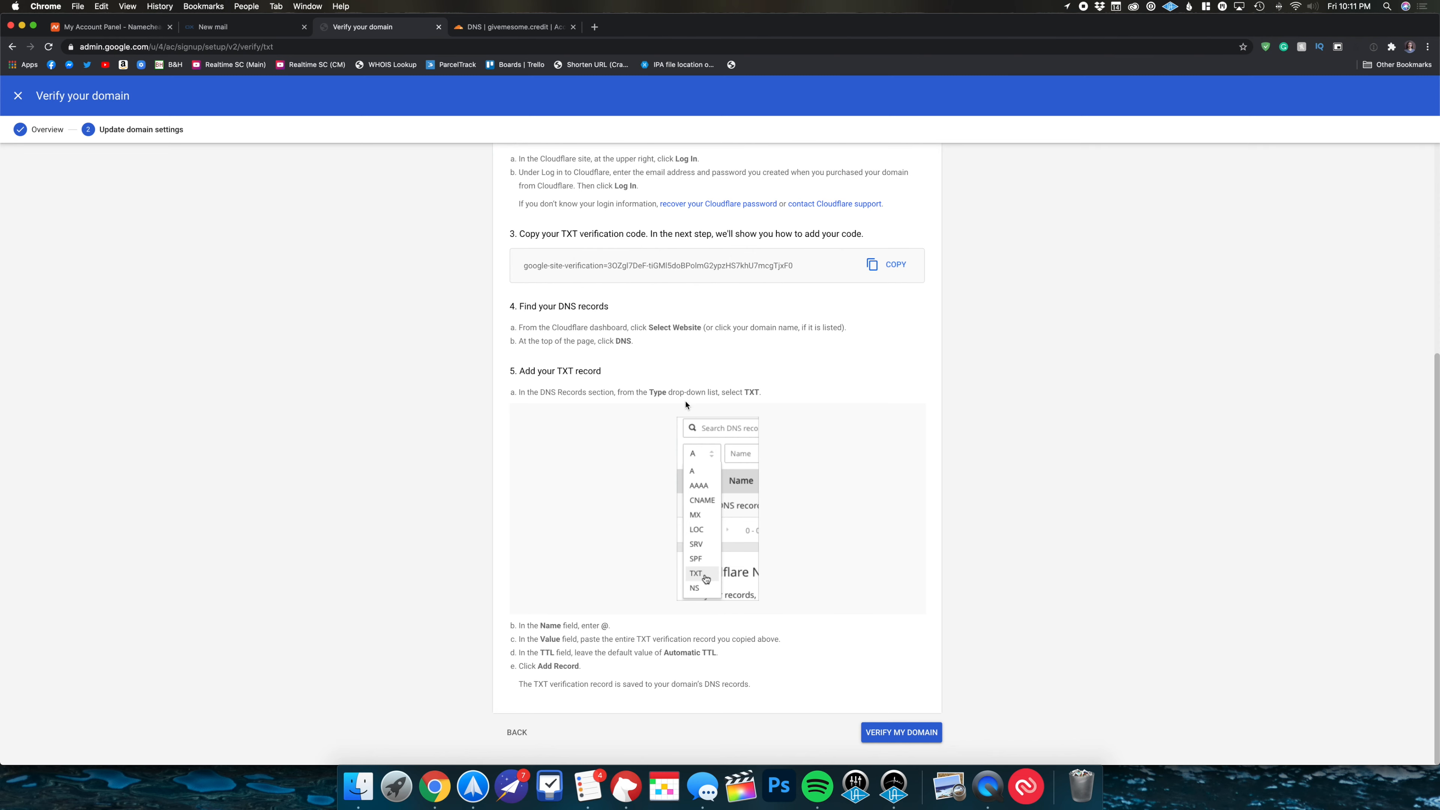
left_click(533, 27)
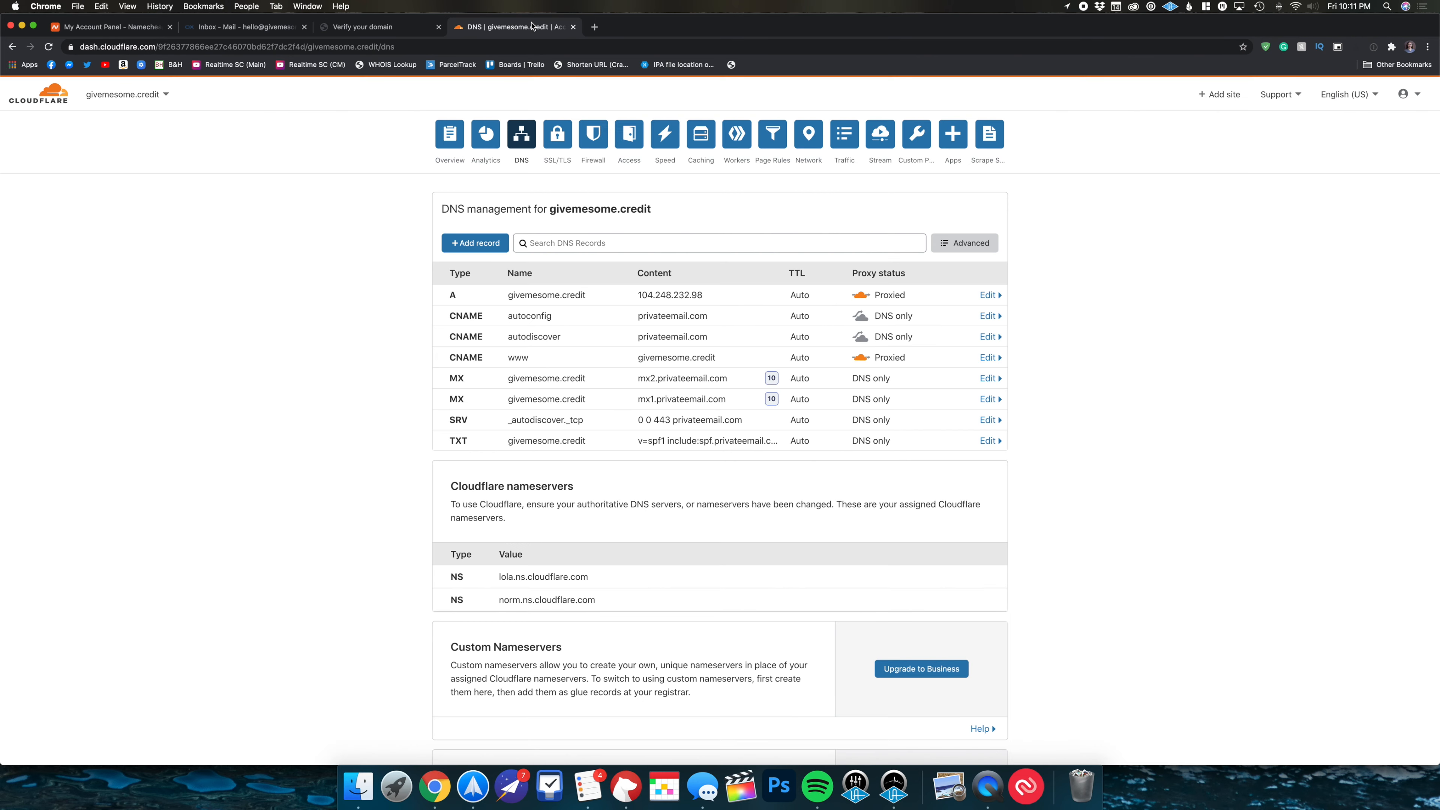
- Add and save a TXT record named @ whose content is the pasted Google verification code
left_click(495, 244)
left_click(492, 313)
scroll(476, 392, "down", 5)
scroll(476, 408, "down", 3)
left_click(474, 458)
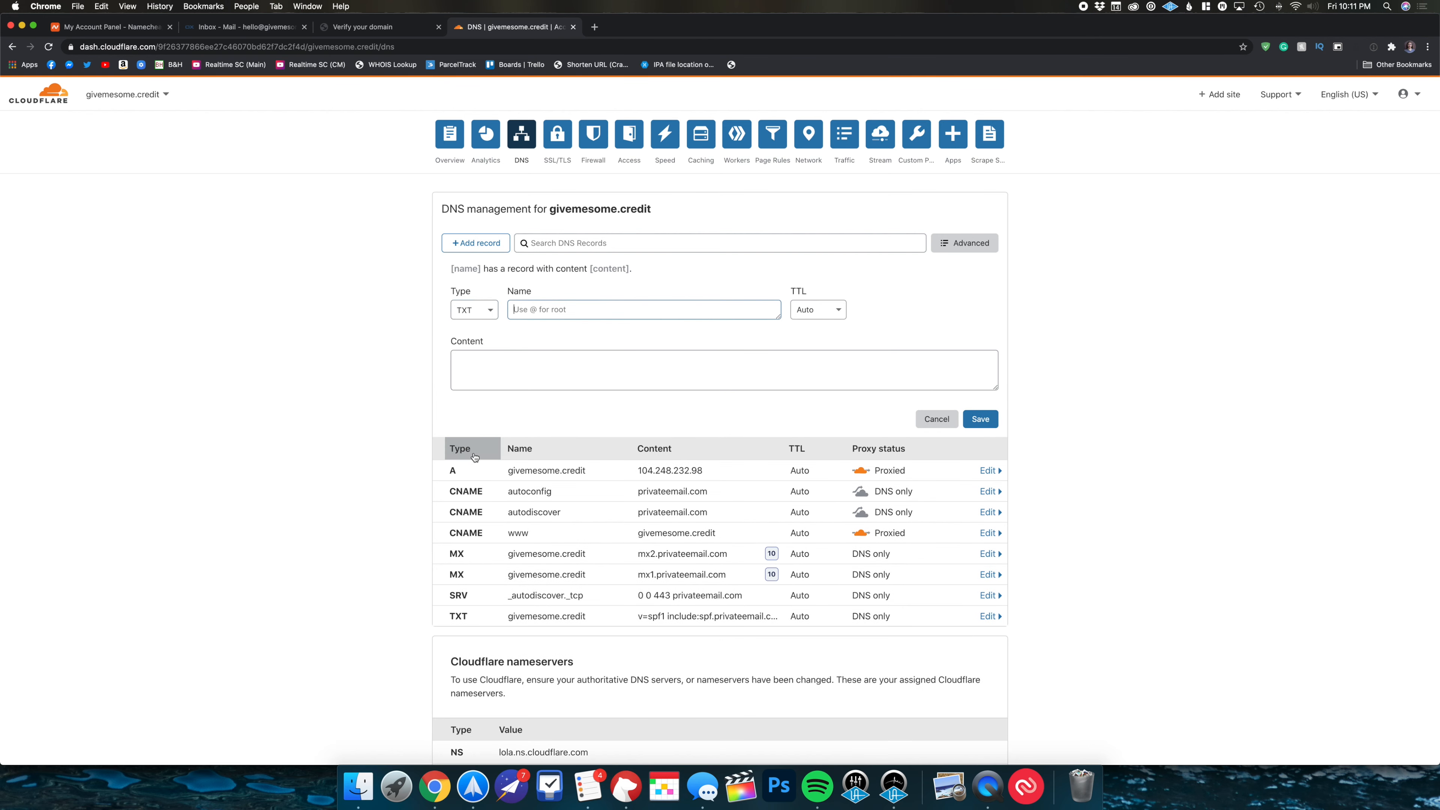
type("@")
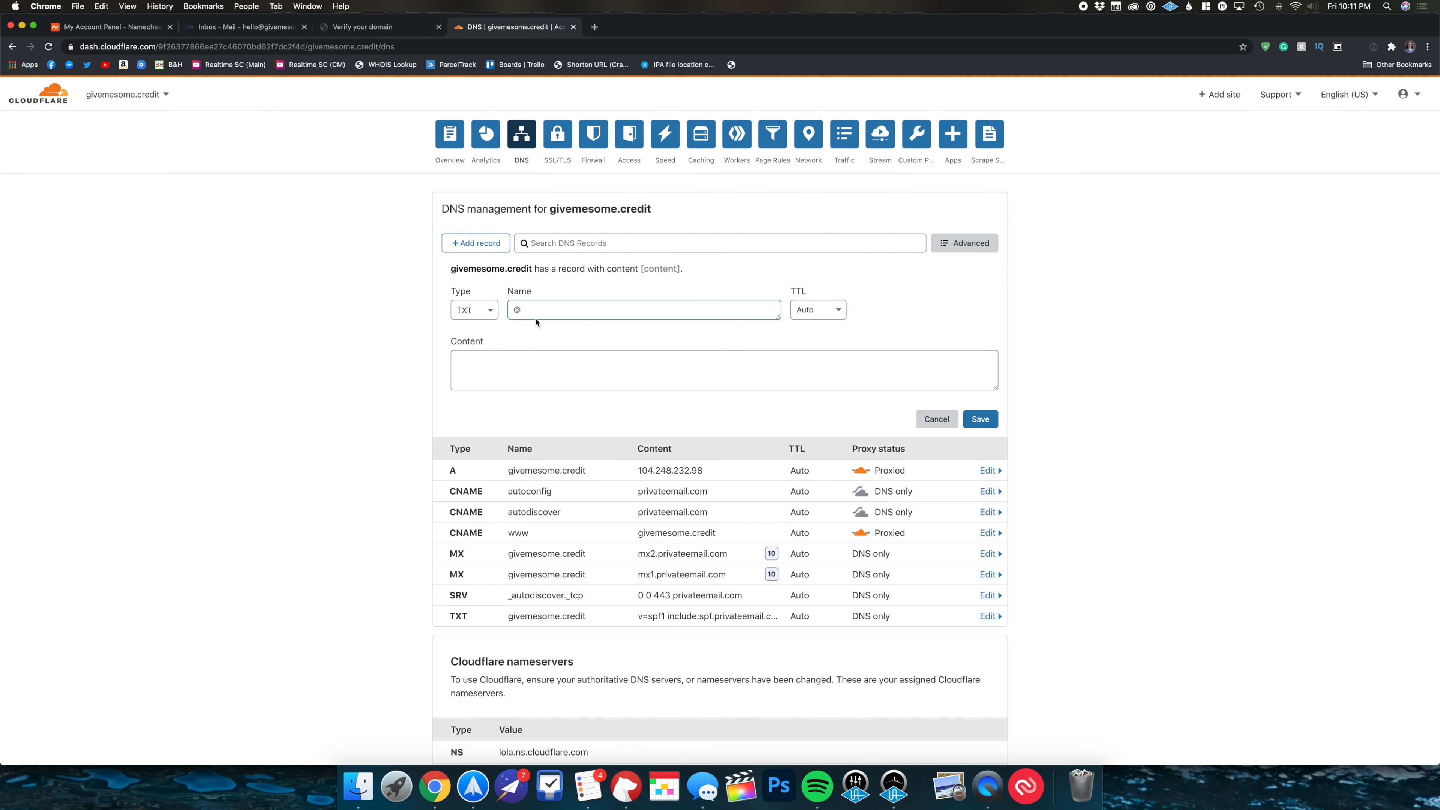
left_click(516, 362)
key("super+v")
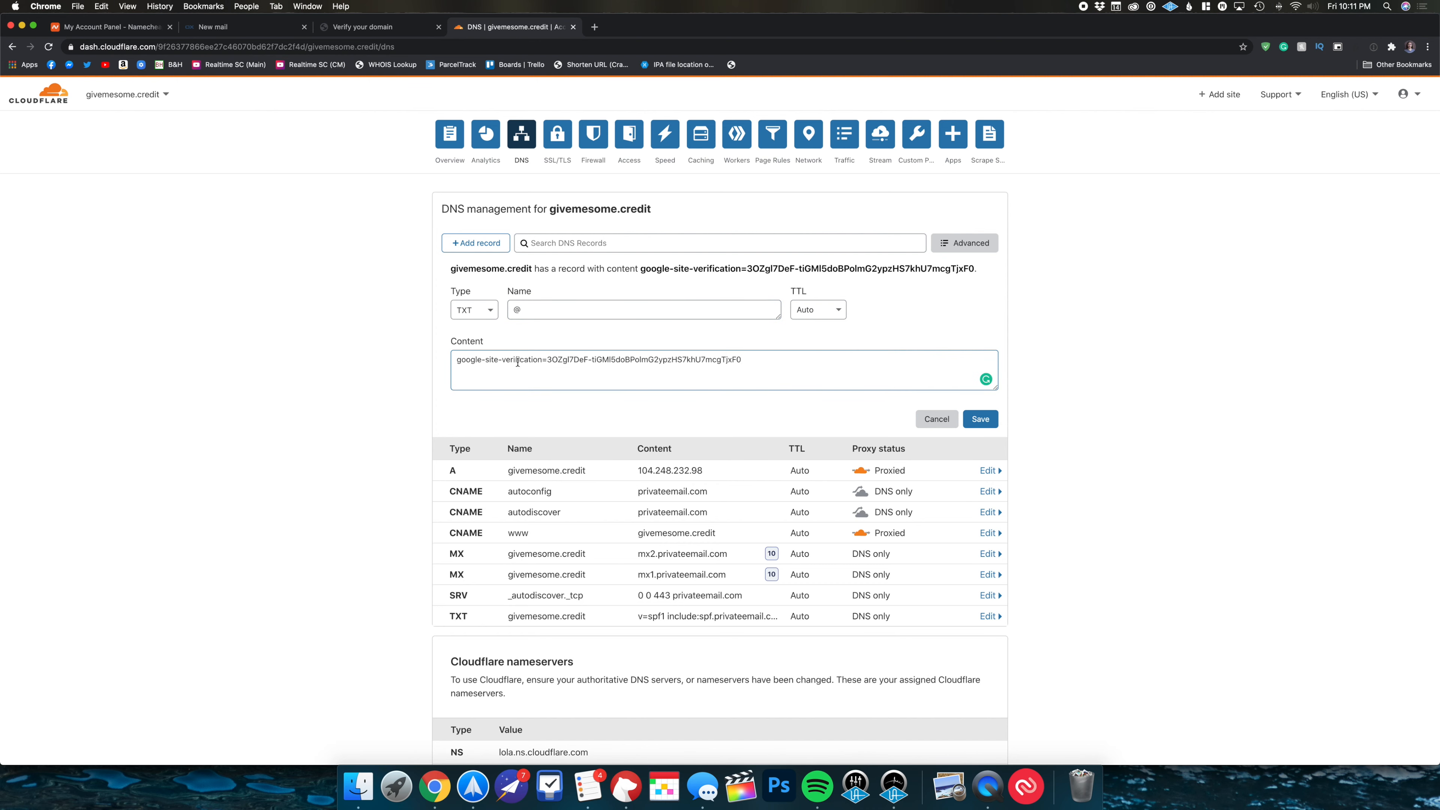
left_click(975, 421)
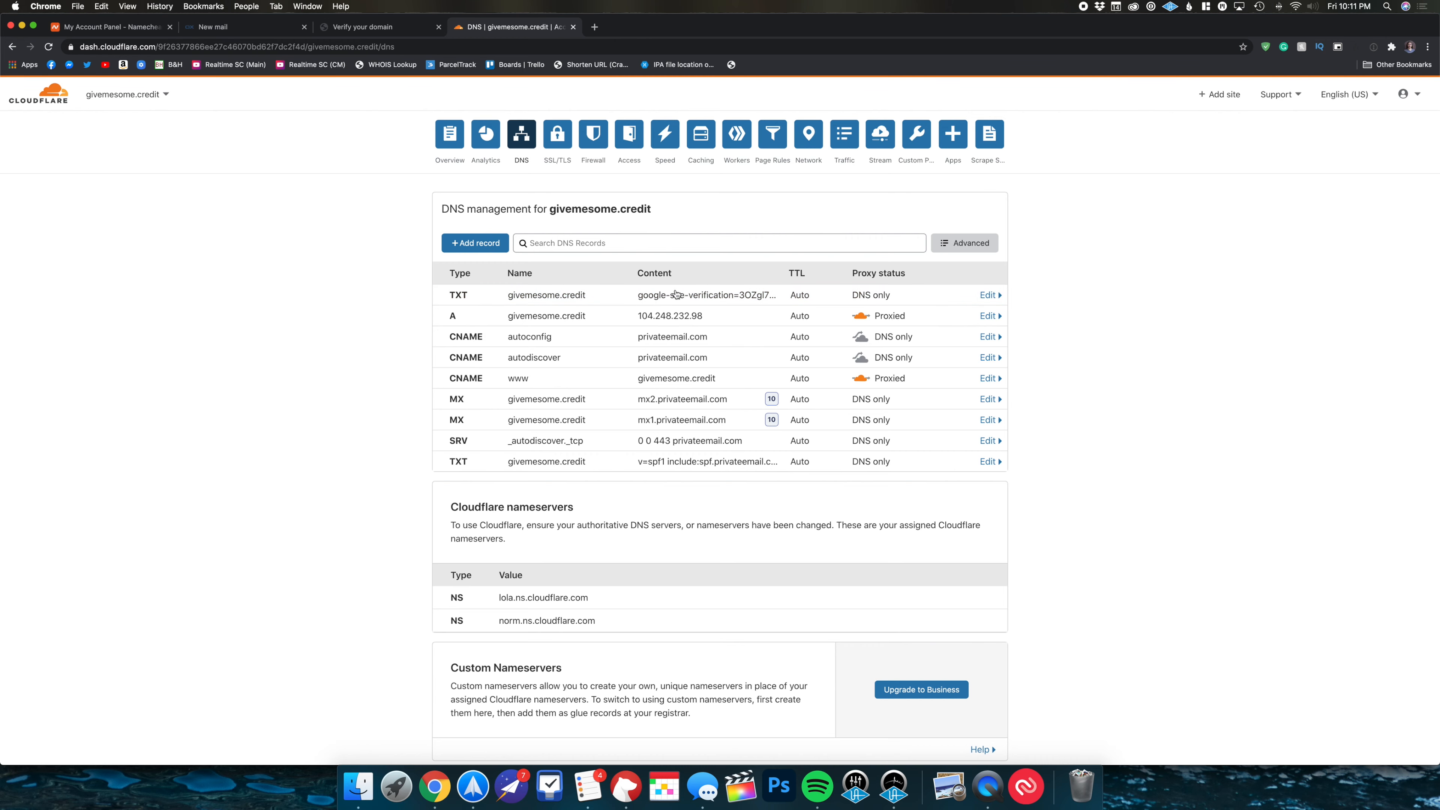
- Run domain ownership verification for givemesome.credit and wait until it completes
left_click(368, 29)
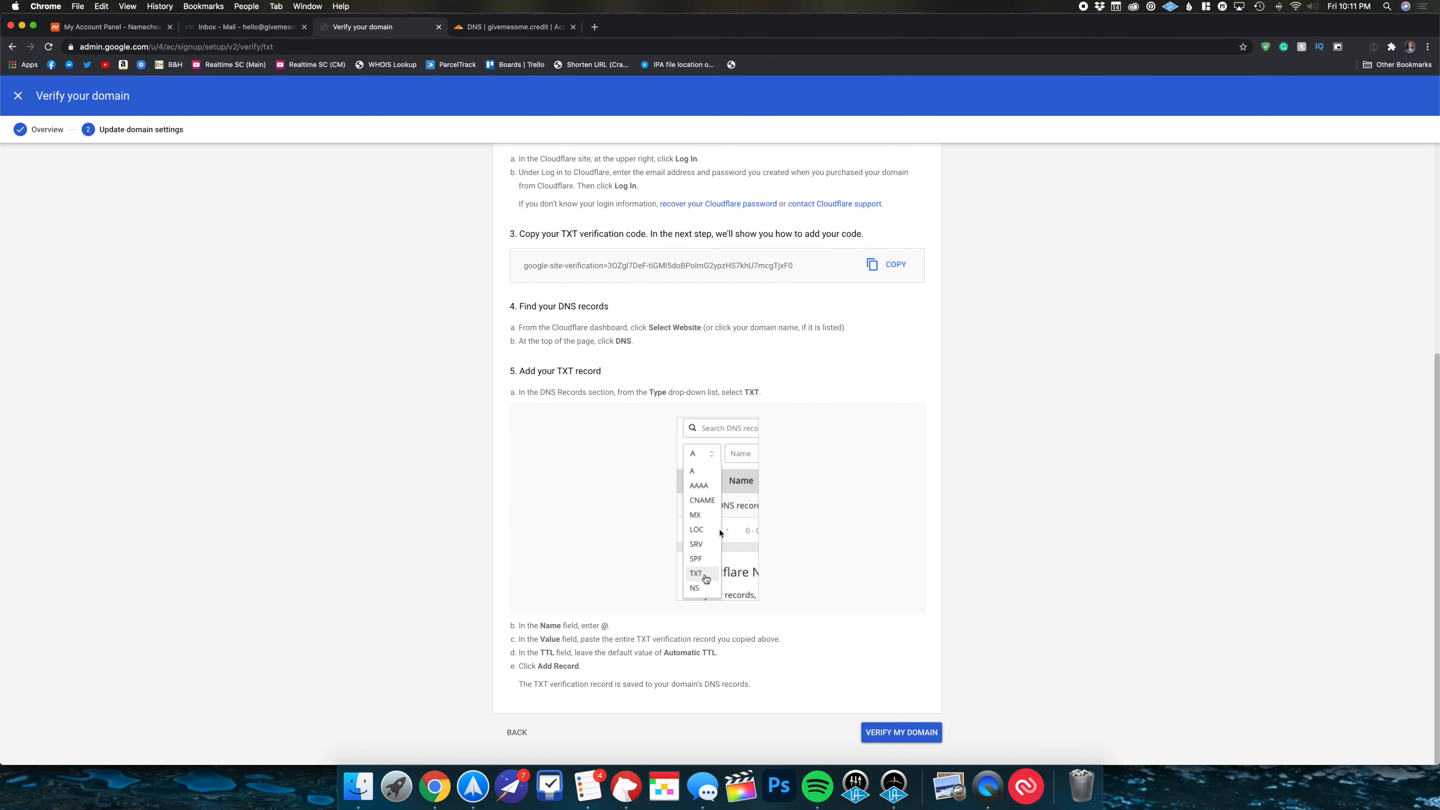
left_click(895, 738)
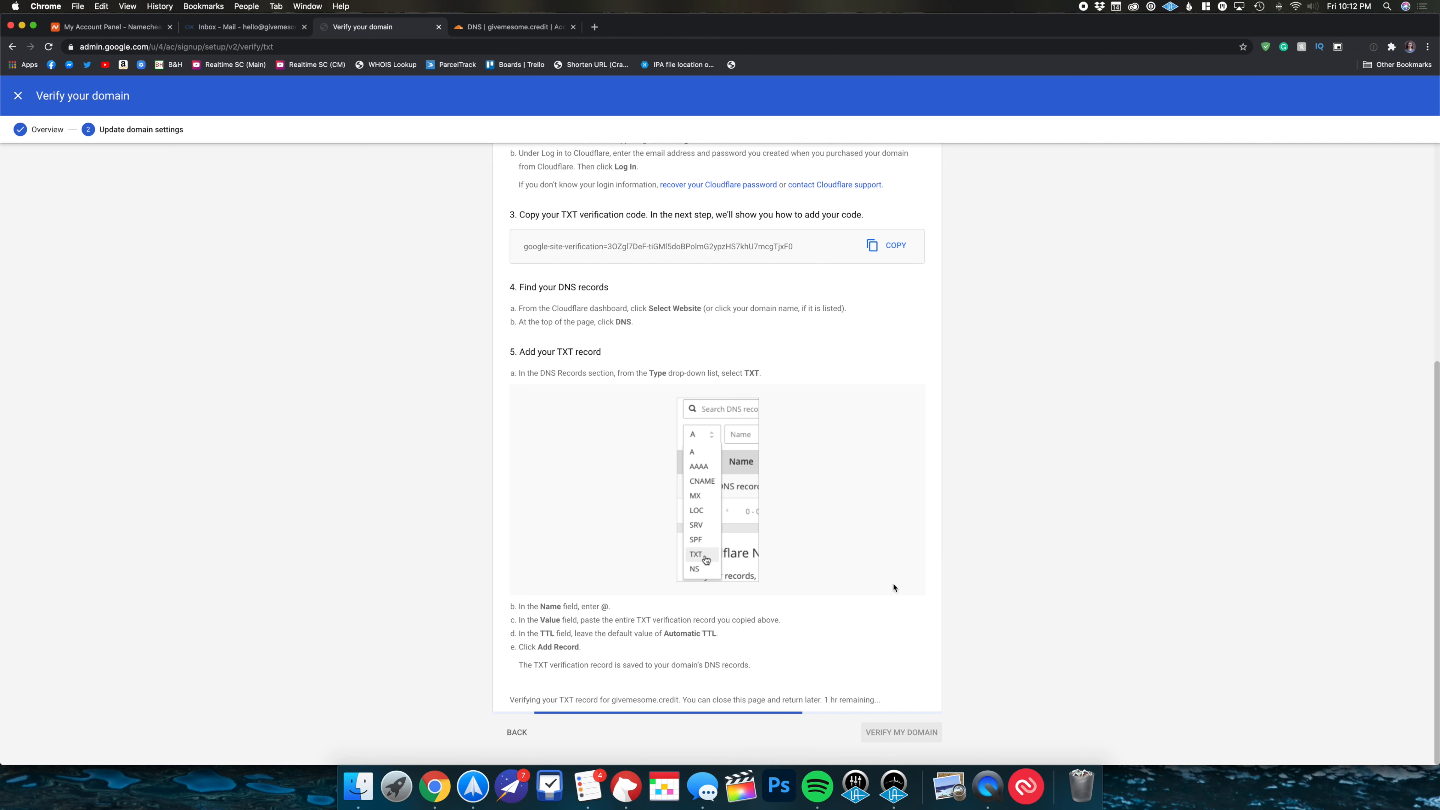
left_click_drag(880, 699, 825, 699)
scroll(806, 460, "up", 2)
scroll(785, 397, "down", 2)
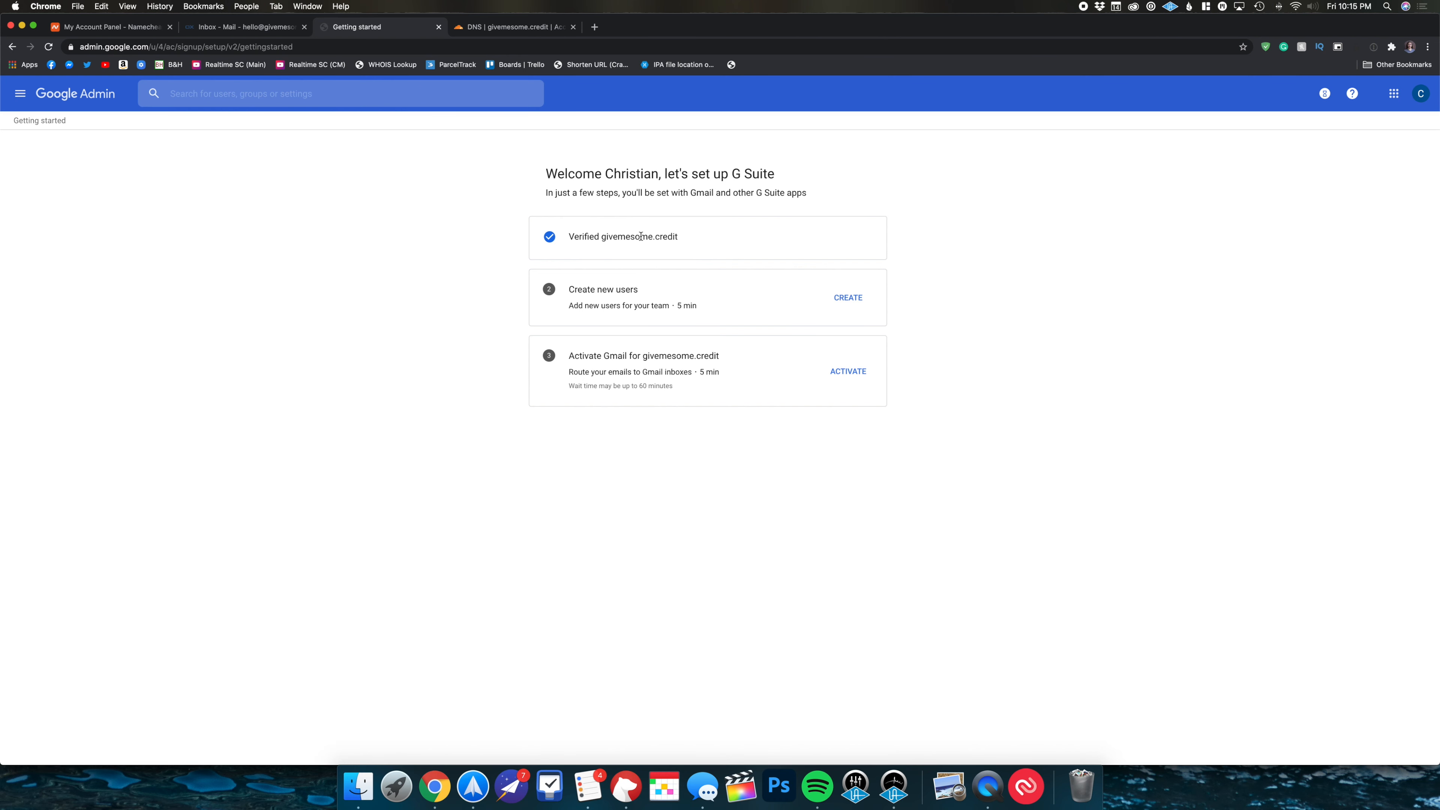
left_click(847, 304)
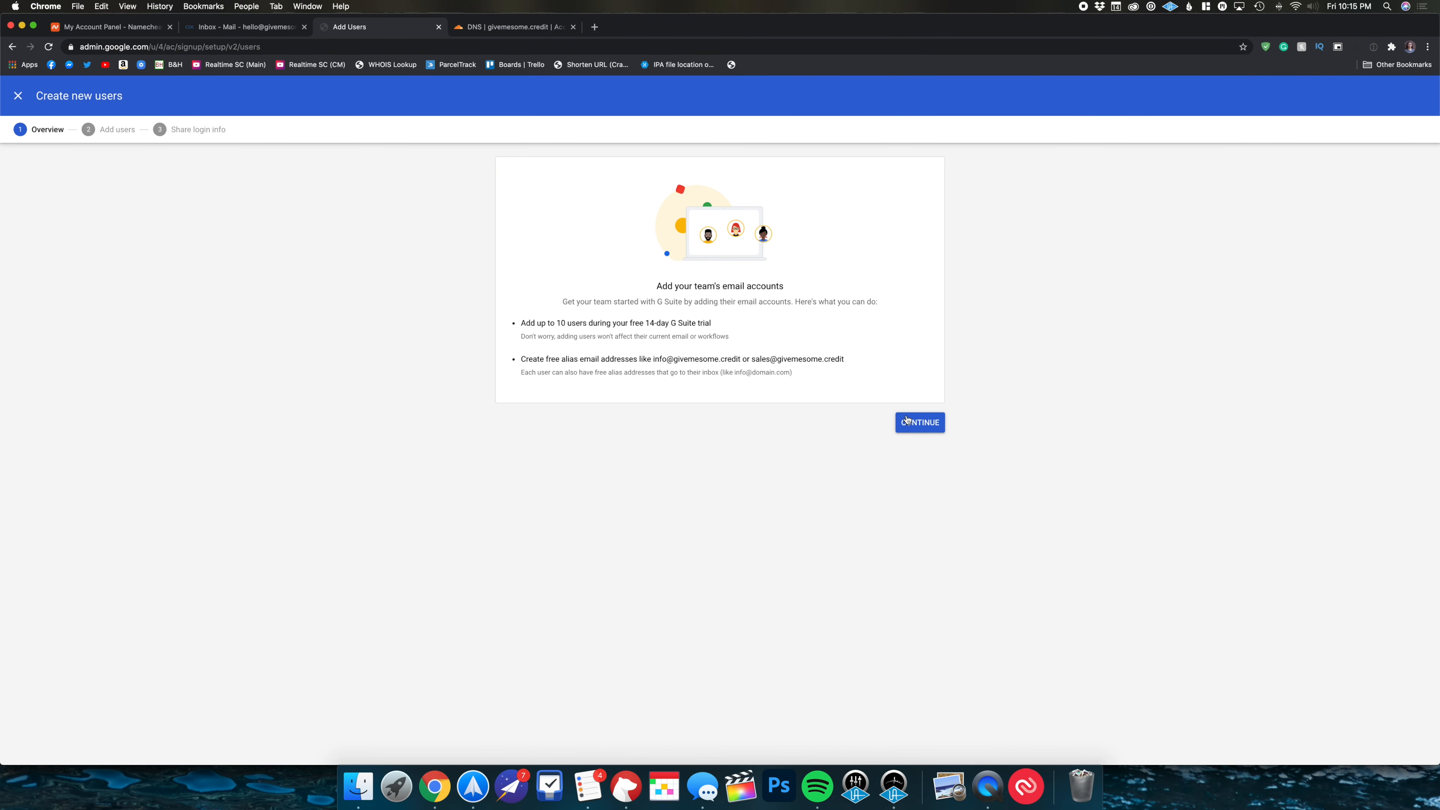
left_click(906, 421)
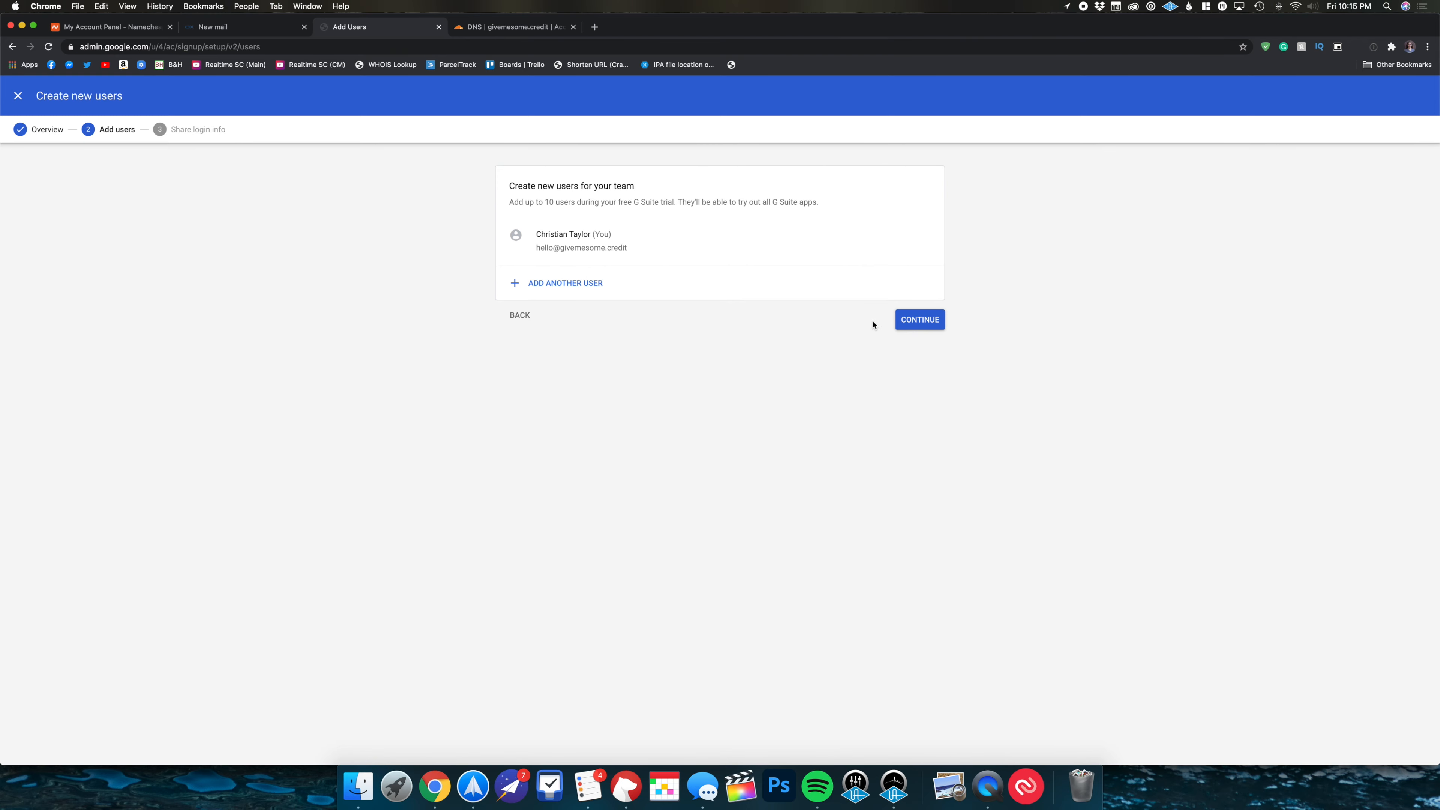
left_click(918, 320)
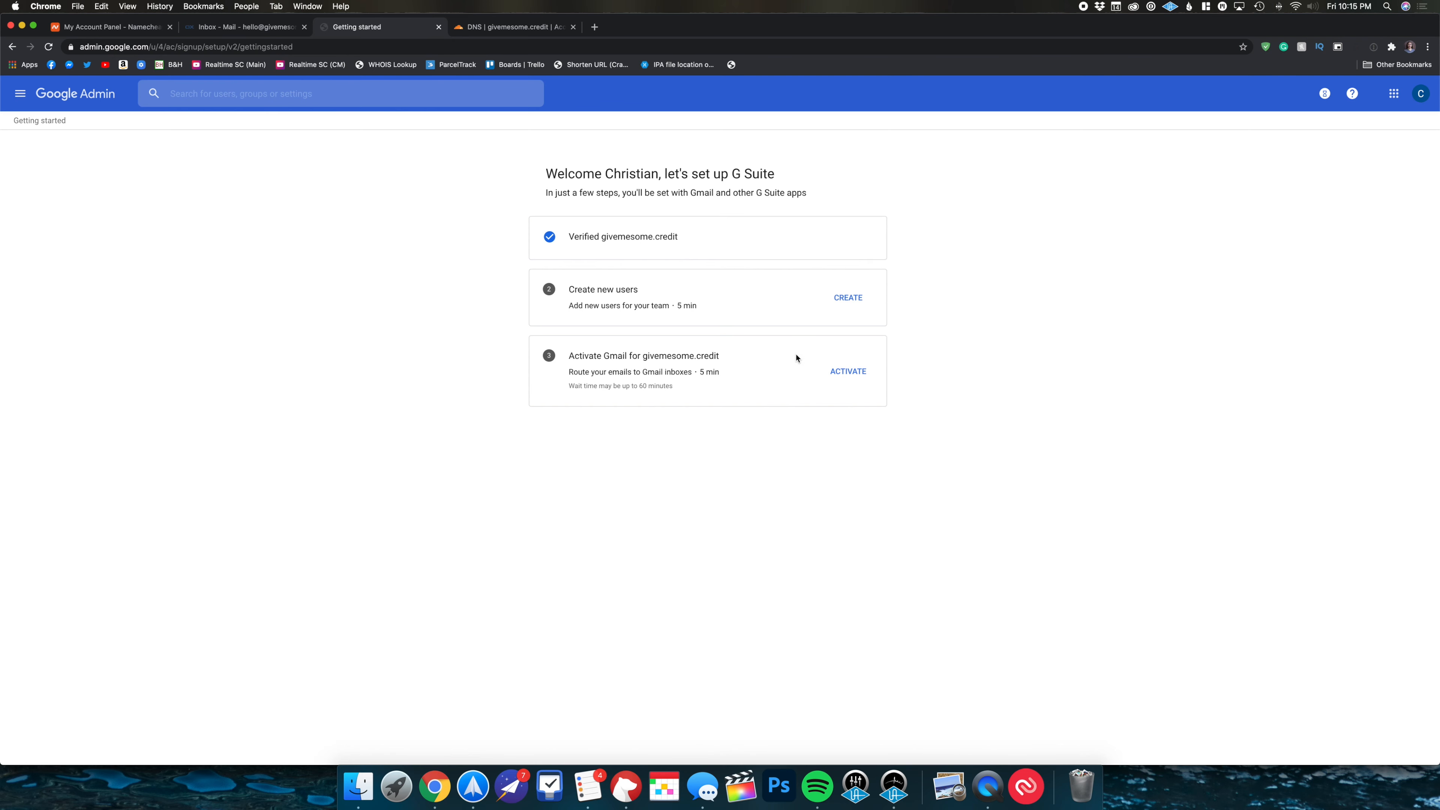
- Start Gmail activation, confirm all addresses exist and readiness to receive mail, then continue
left_click(848, 370)
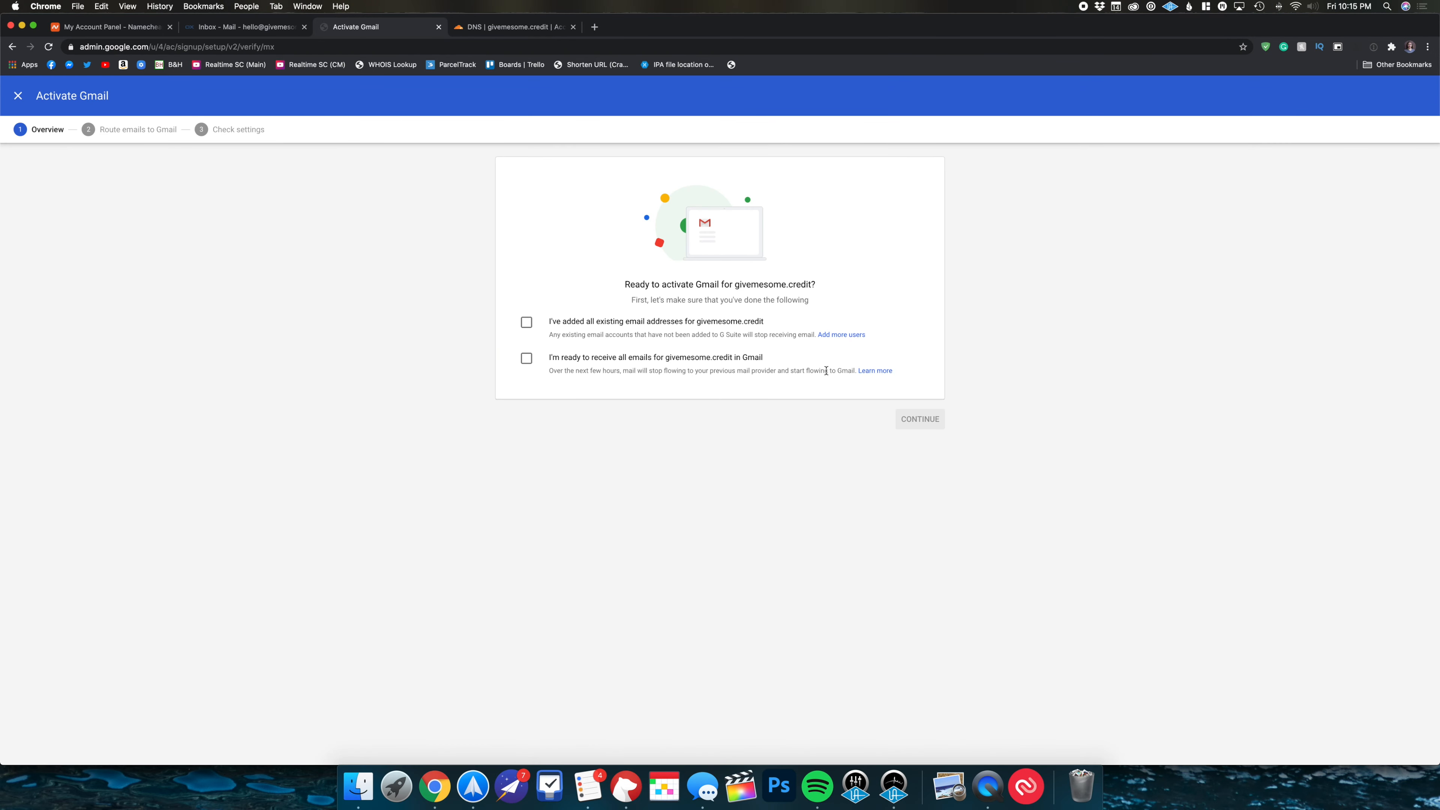
left_click(526, 322)
left_click(527, 359)
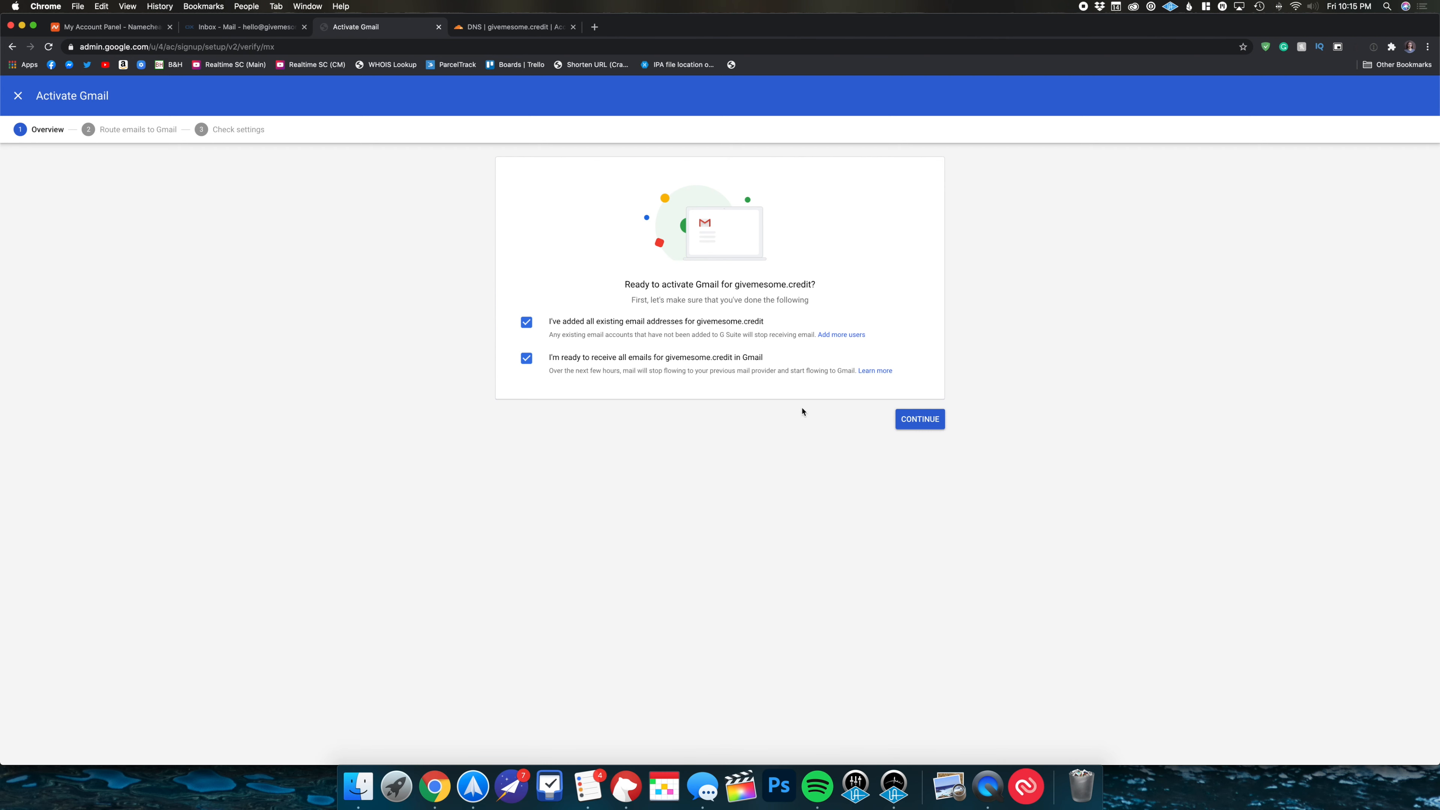
left_click(922, 420)
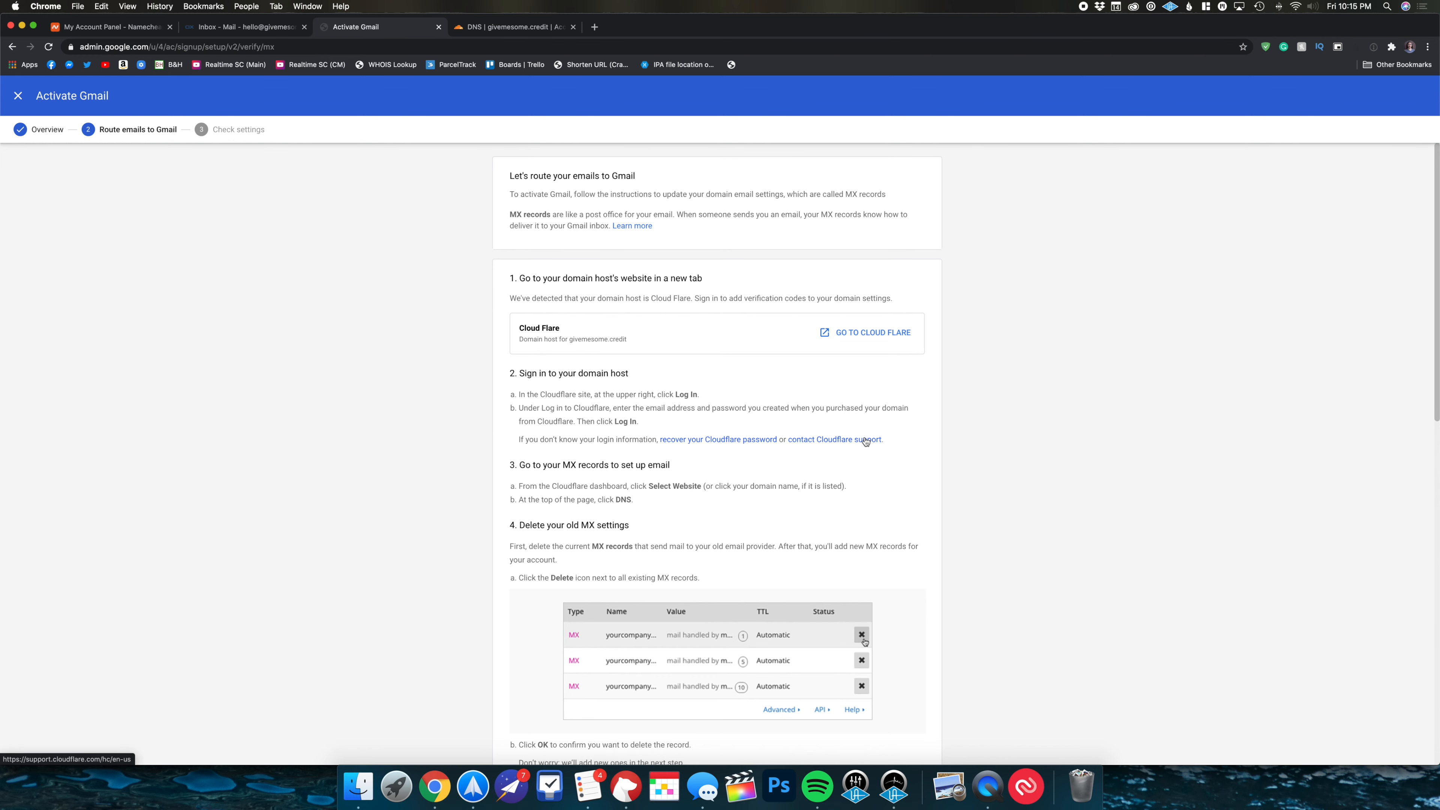
- Read through Google's Route emails to Gmail MX instructions, then go back to Cloudflare's DNS records
scroll(865, 442, "down", 2)
scroll(866, 440, "down", 6)
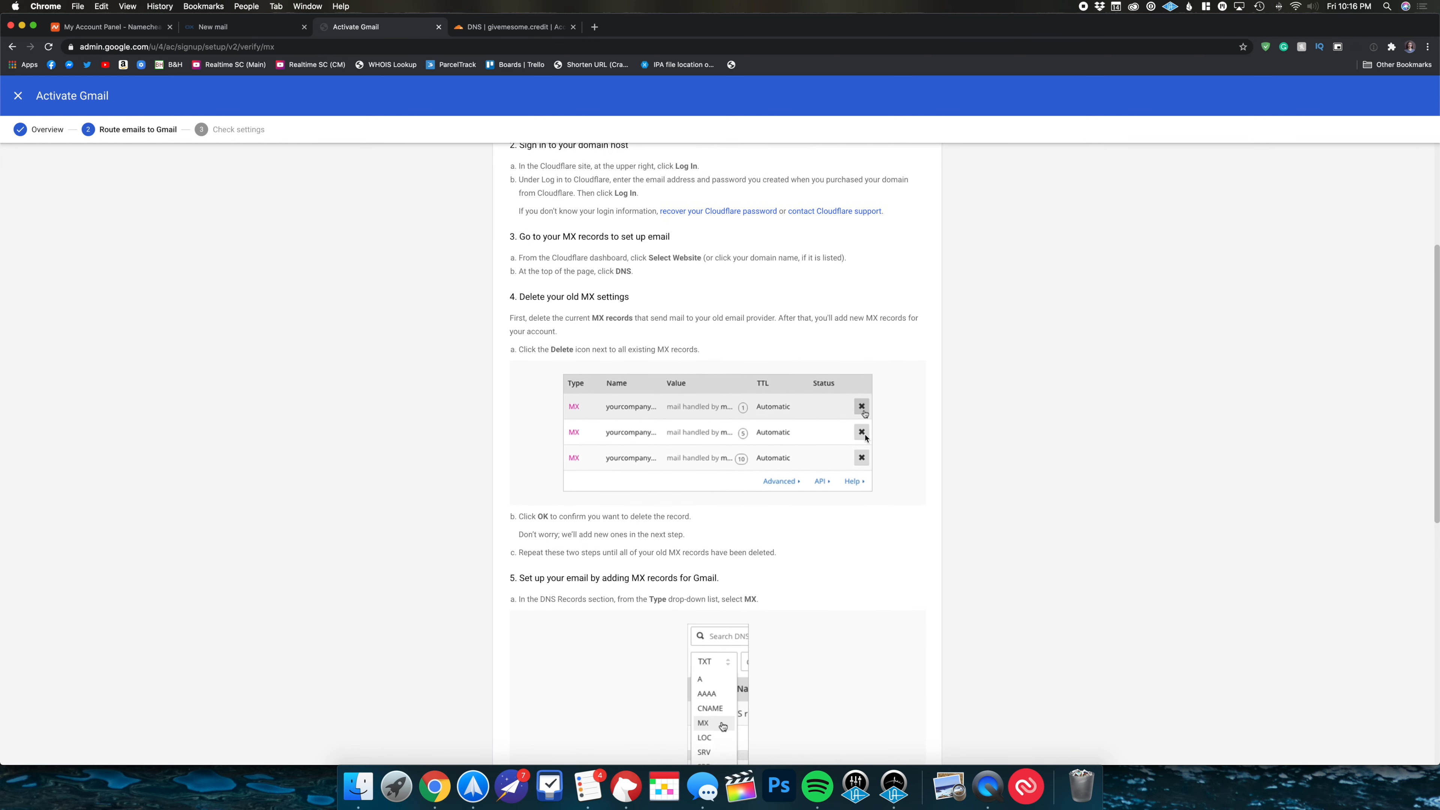
scroll(865, 438, "down", 10)
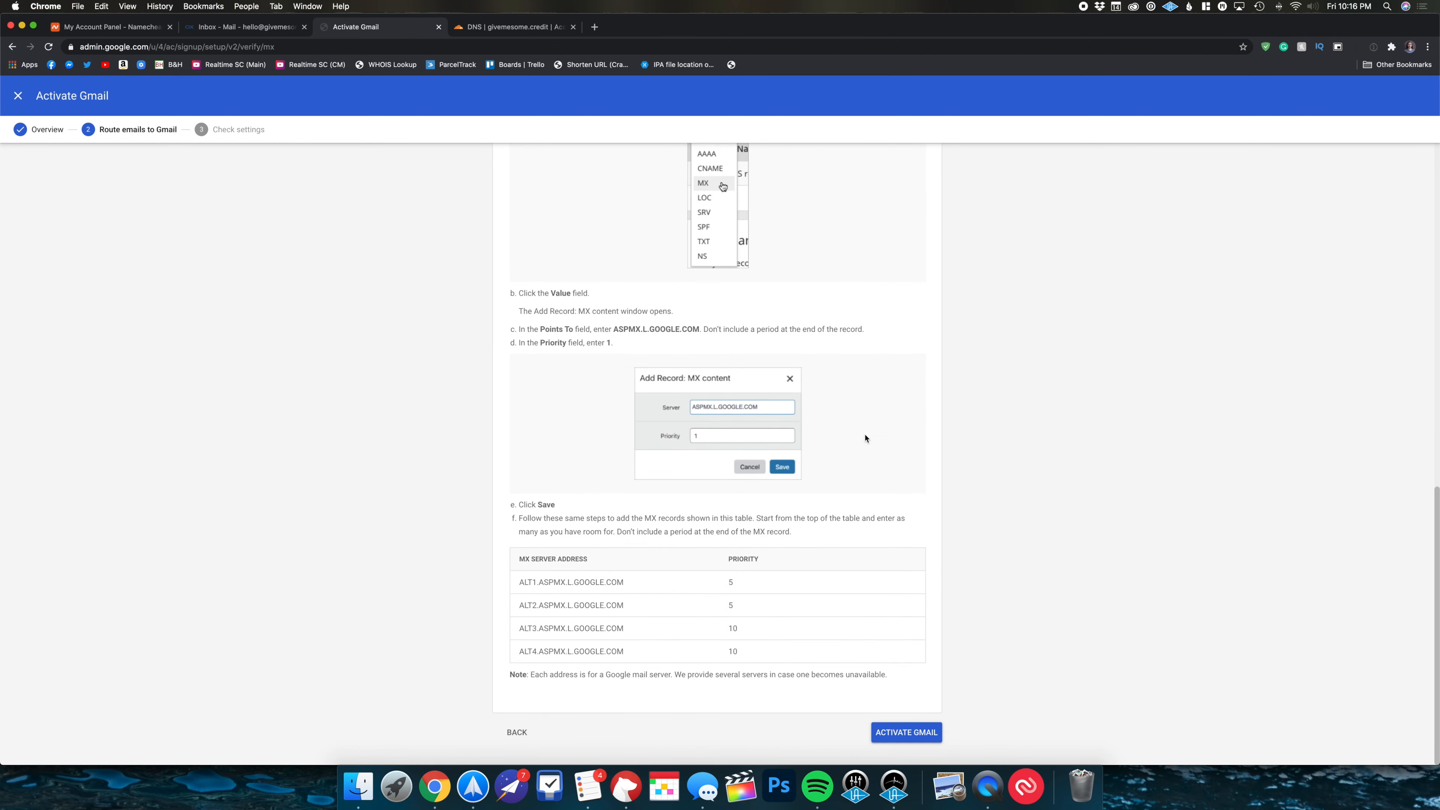
scroll(737, 511, "up", 15)
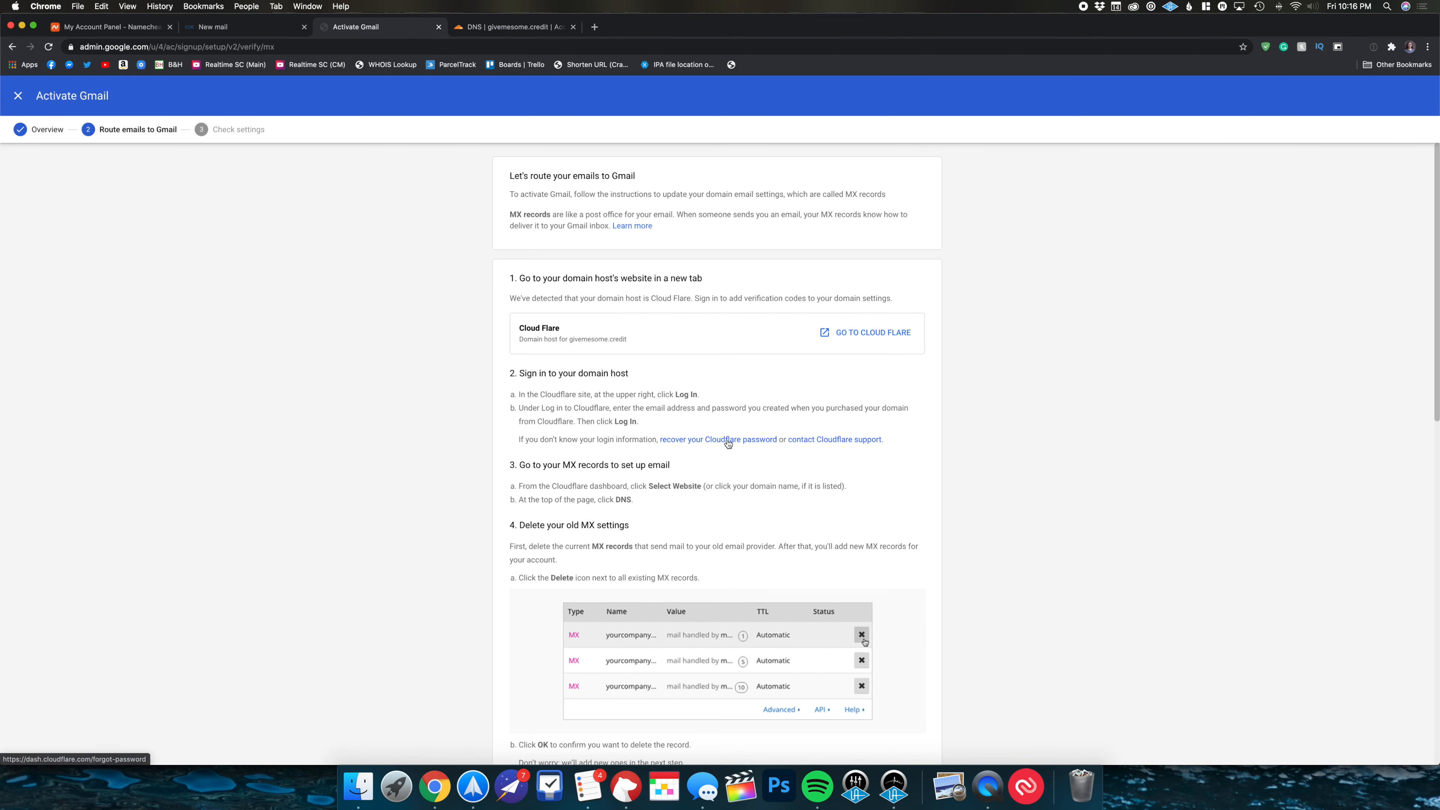
scroll(728, 443, "down", 6)
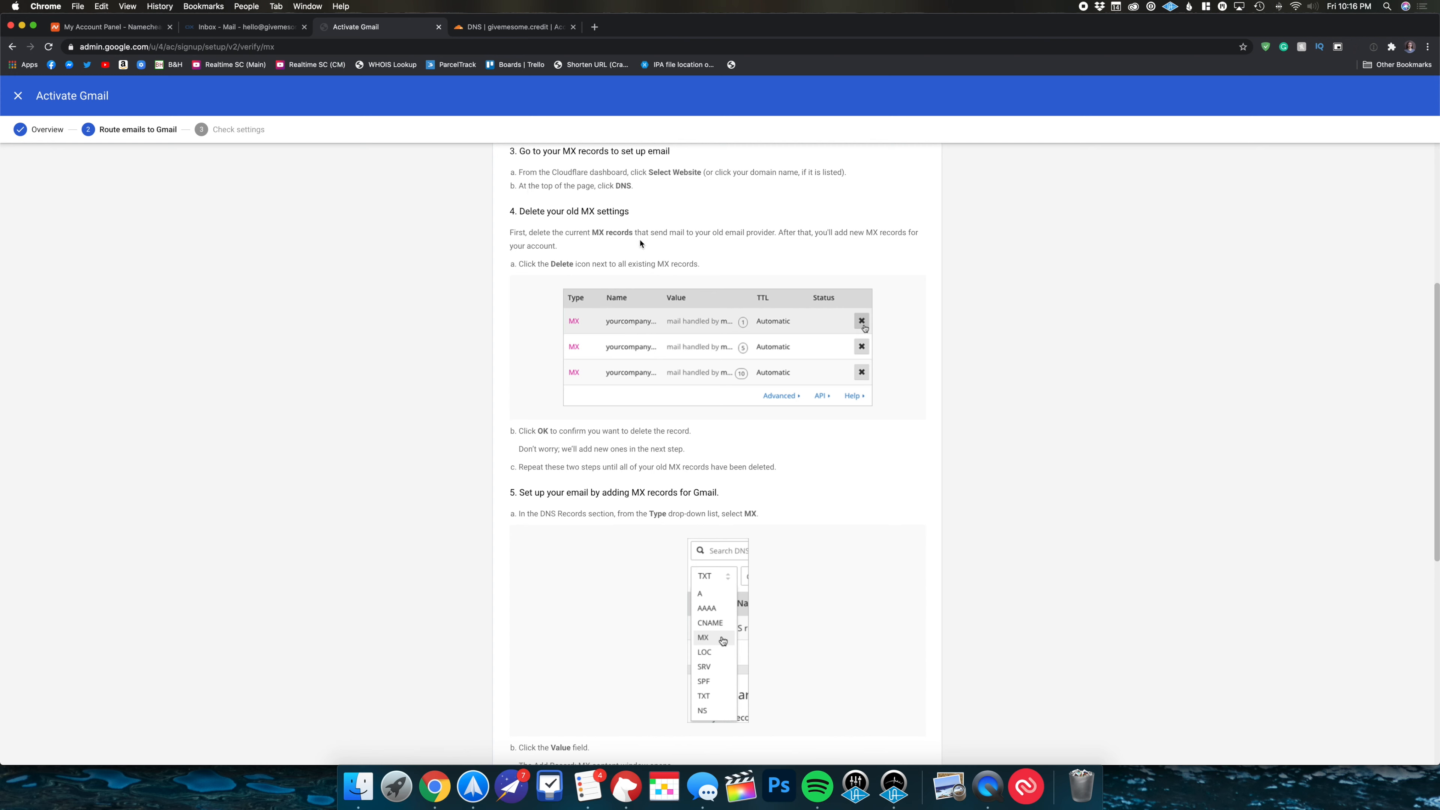
left_click_drag(650, 228, 500, 210)
left_click(655, 229)
left_click(542, 31)
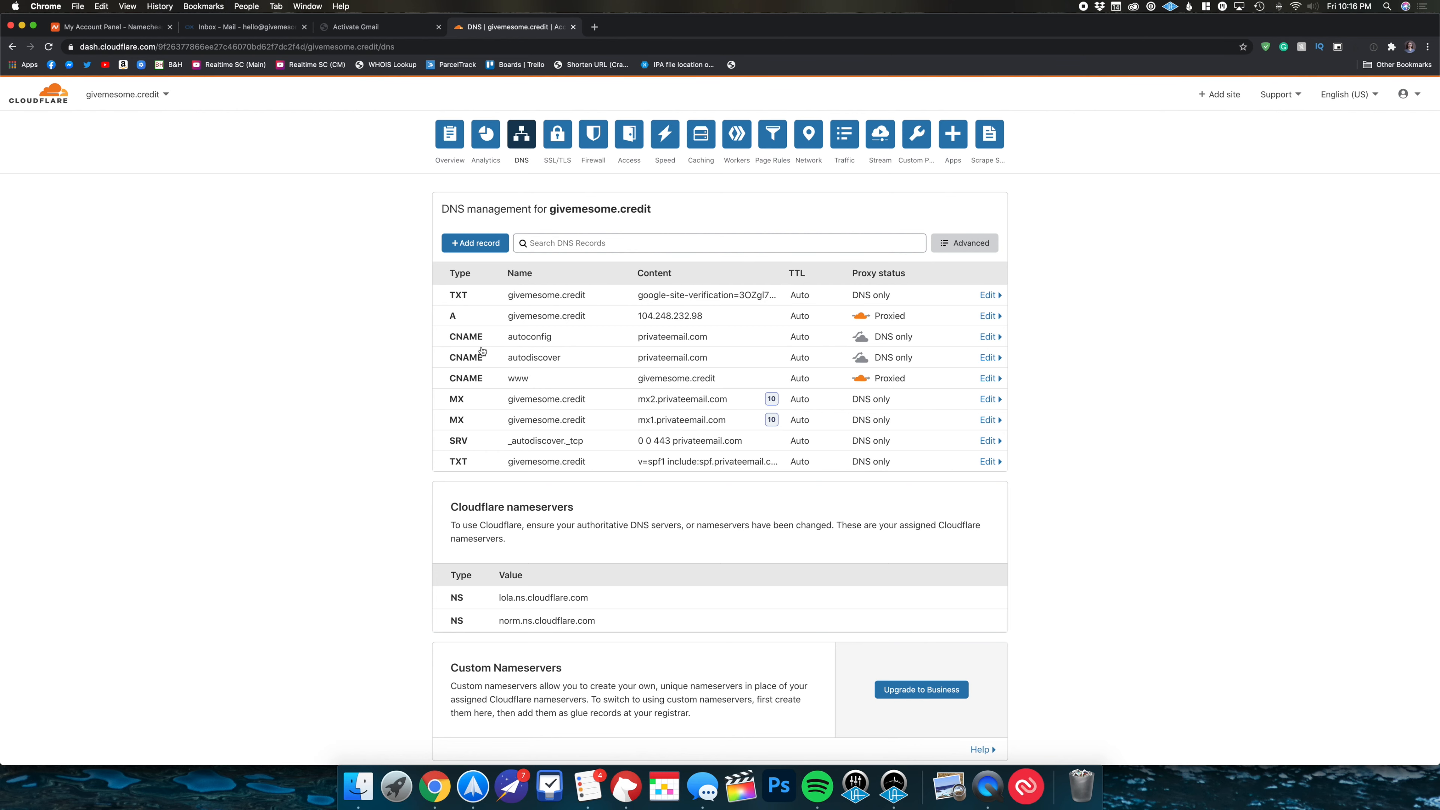
- Delete the autoconfig and autodiscover CNAME records in Cloudflare
left_click(996, 342)
left_click(482, 416)
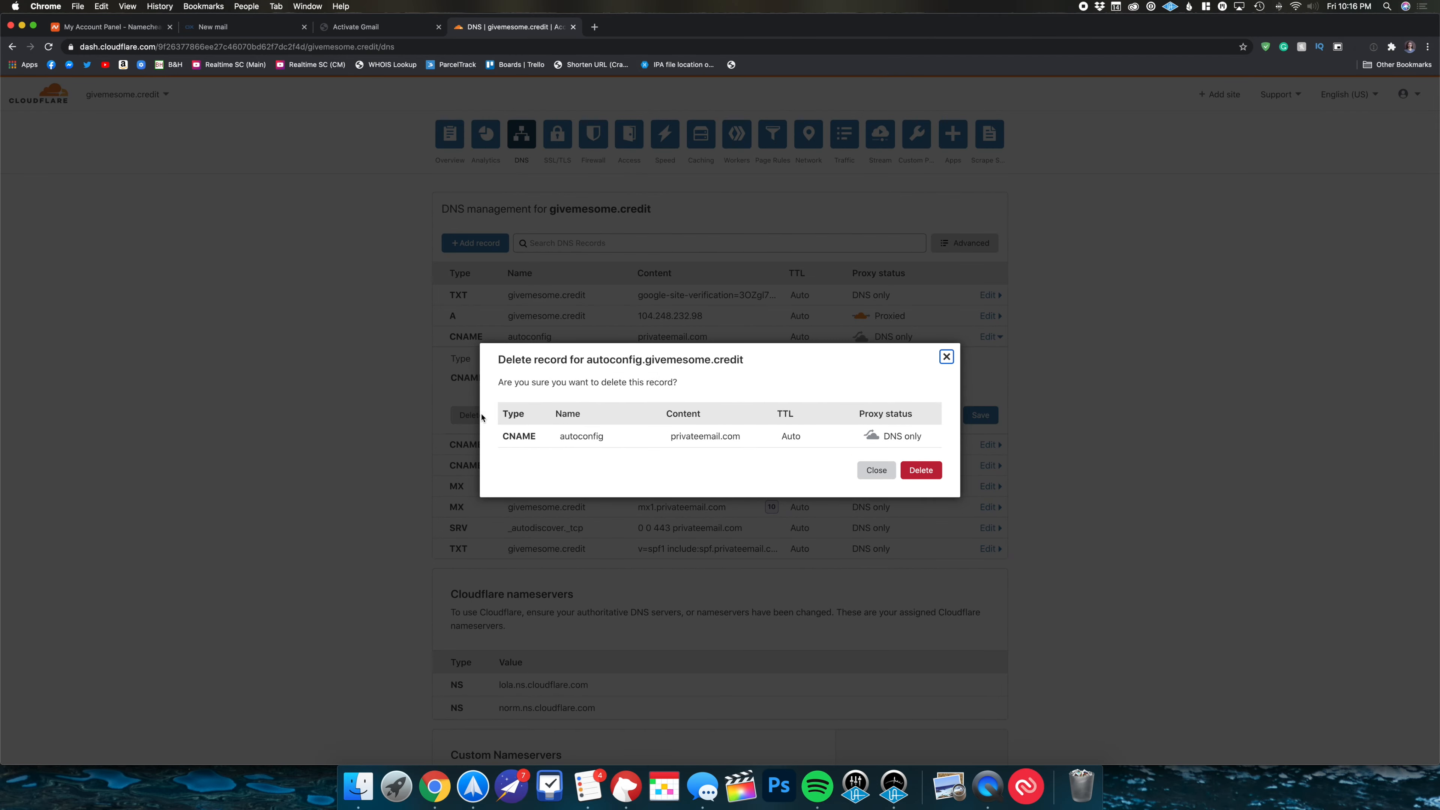
left_click(920, 470)
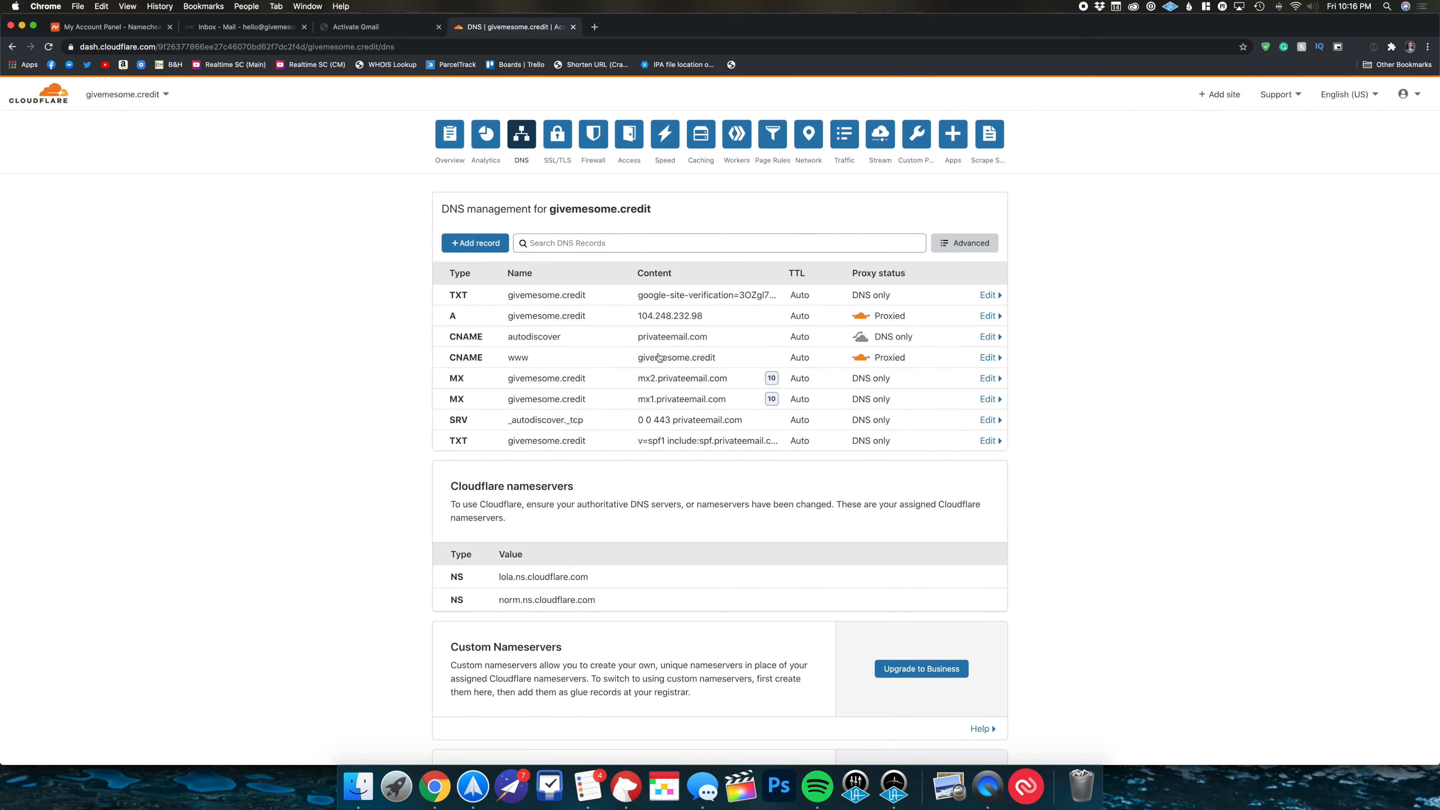
left_click(989, 337)
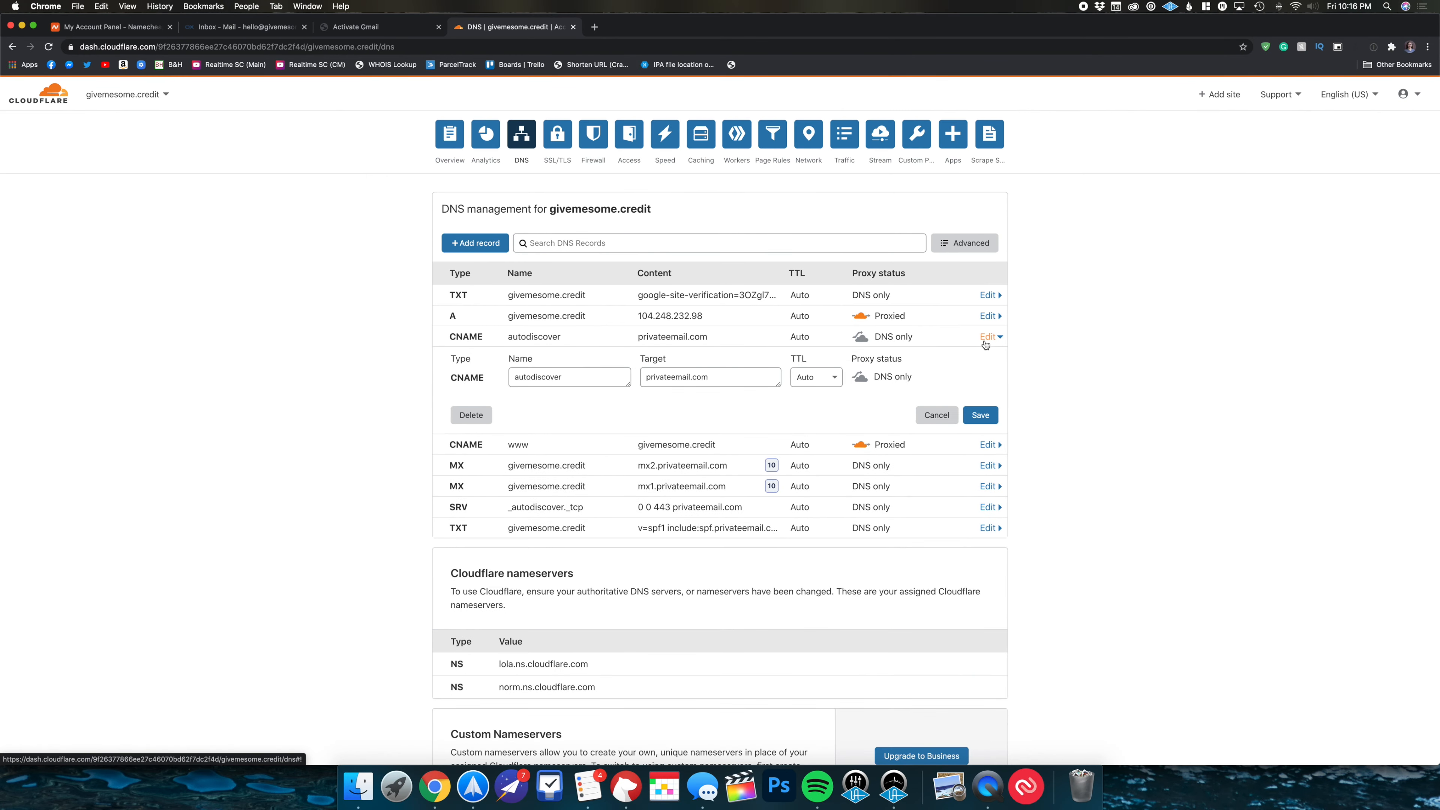
left_click(461, 416)
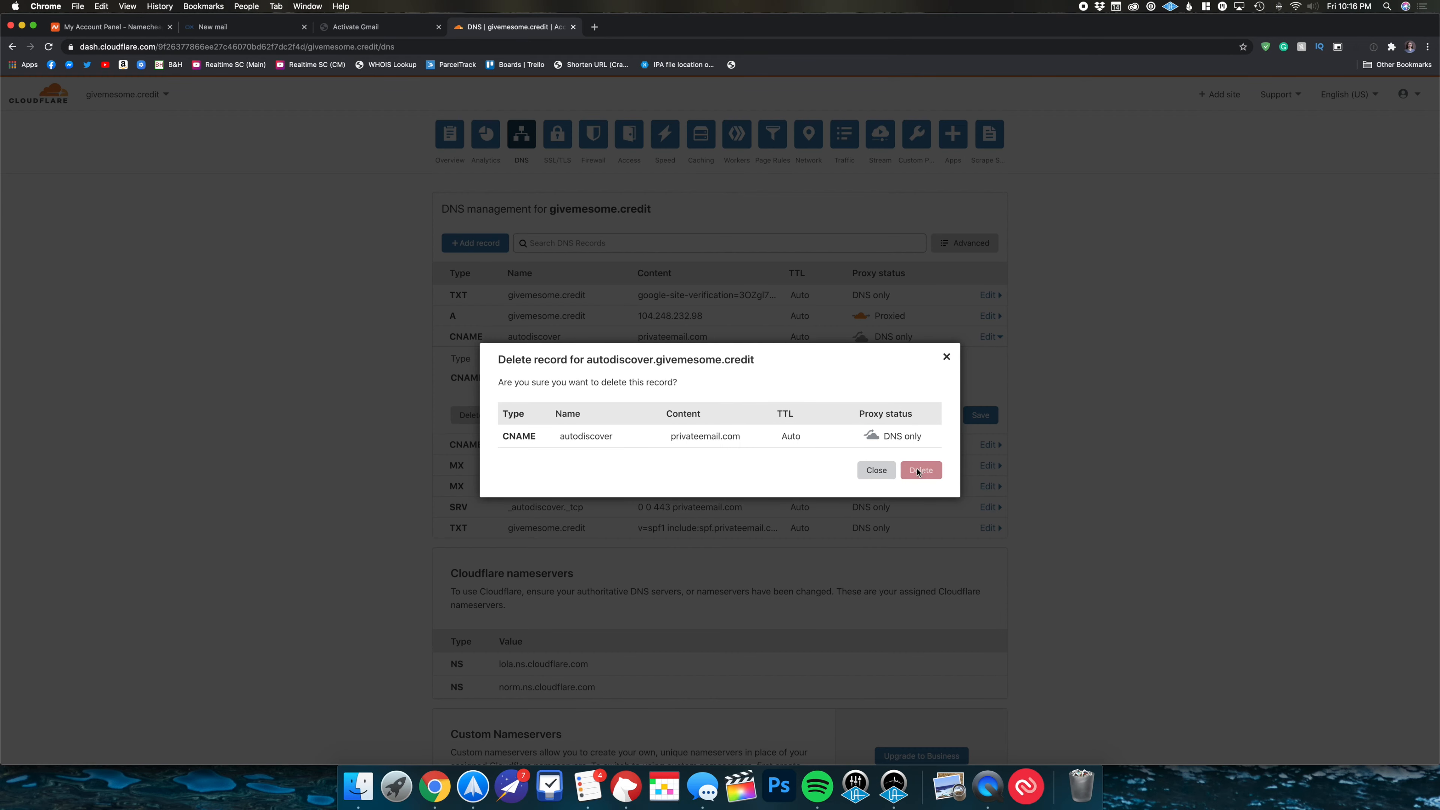
left_click(919, 470)
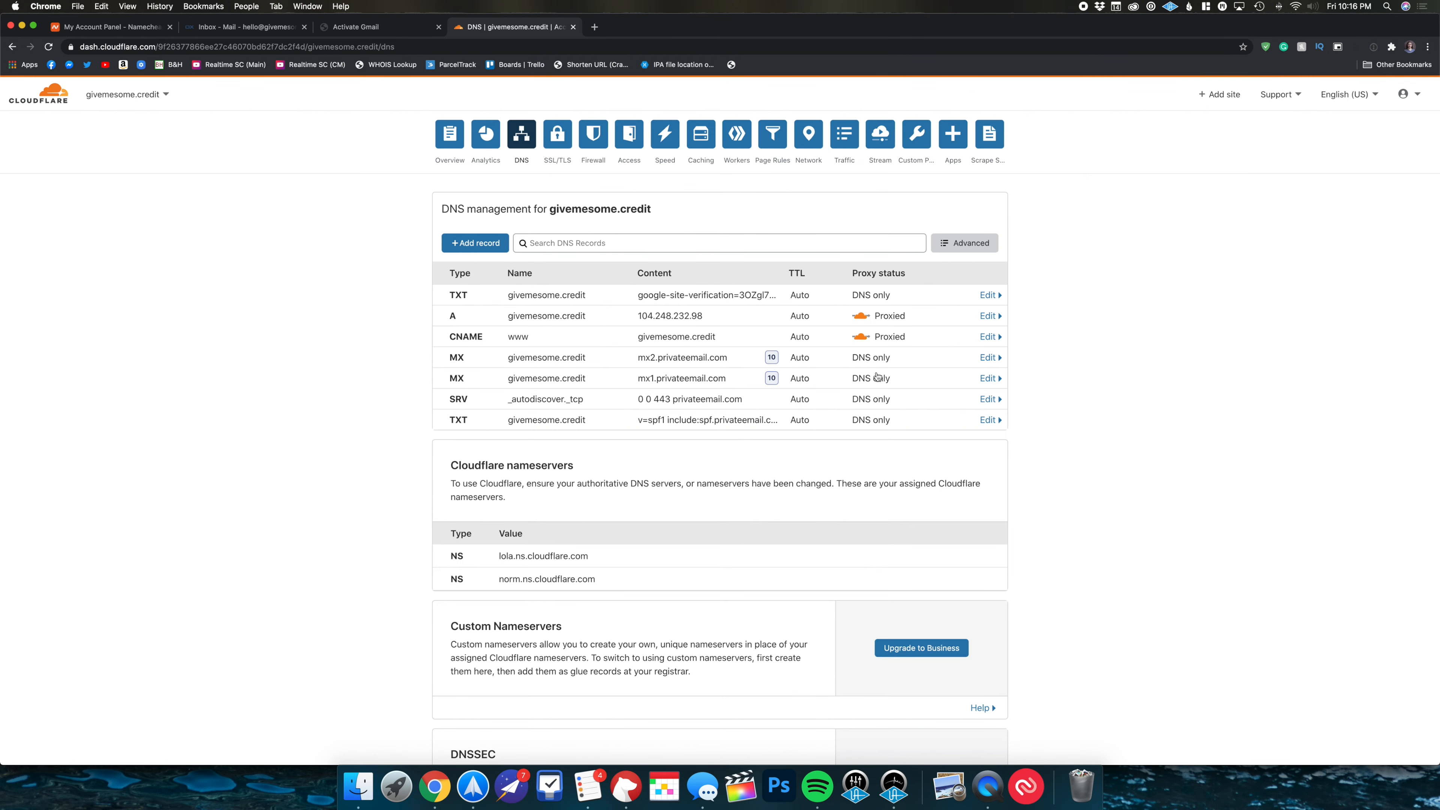
- Delete the old privateemail mx2 and mx1 MX records
left_click(987, 357)
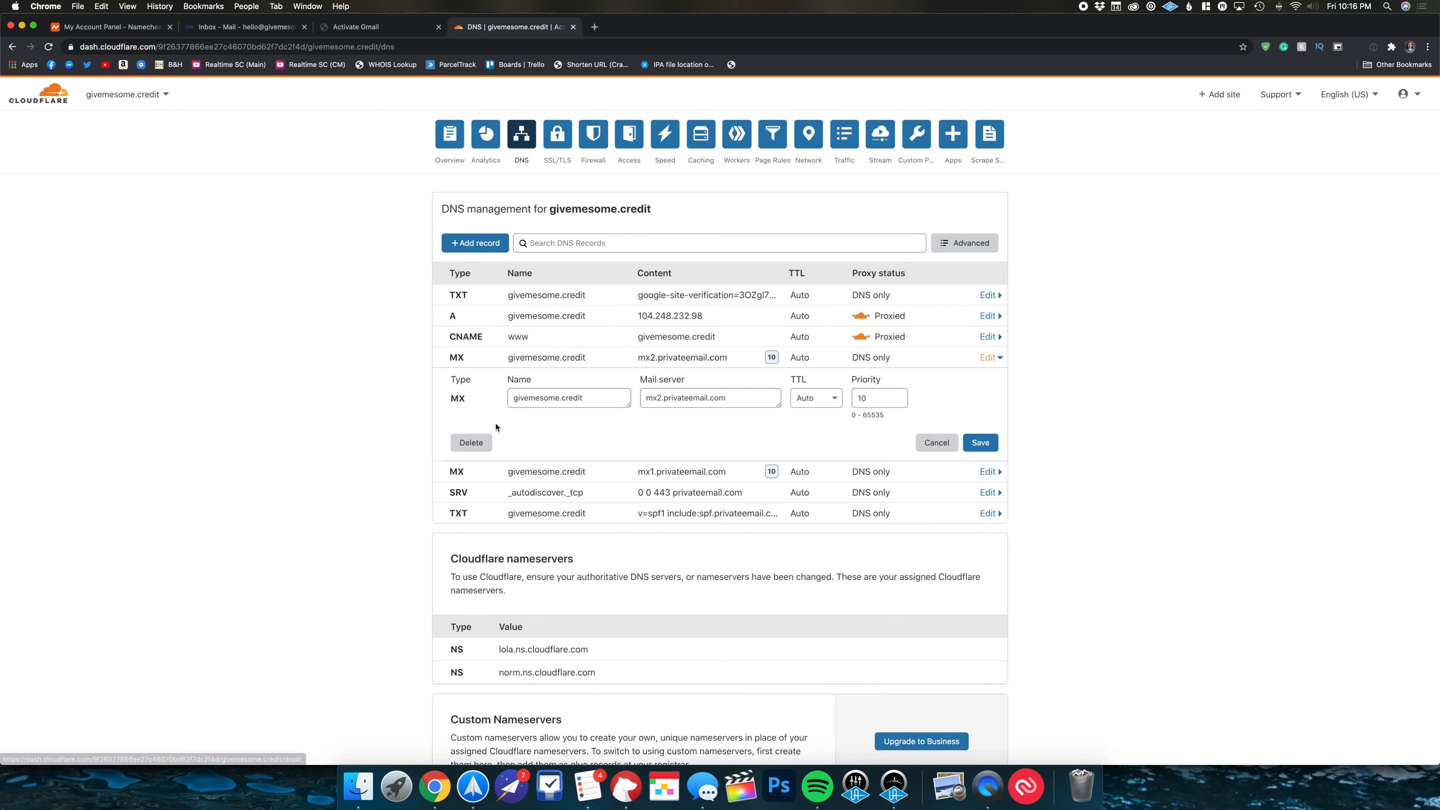
left_click(470, 443)
left_click(921, 471)
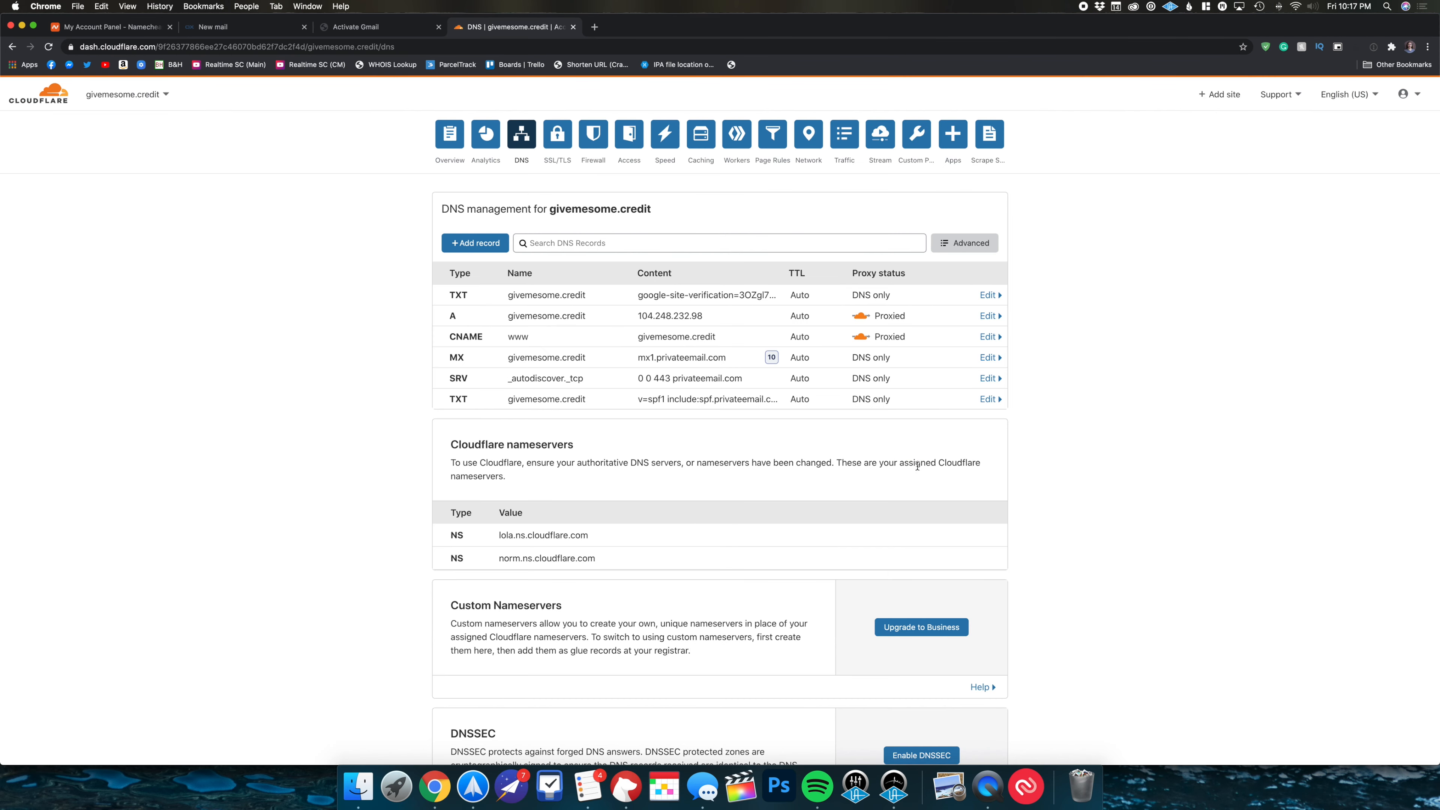
left_click(988, 357)
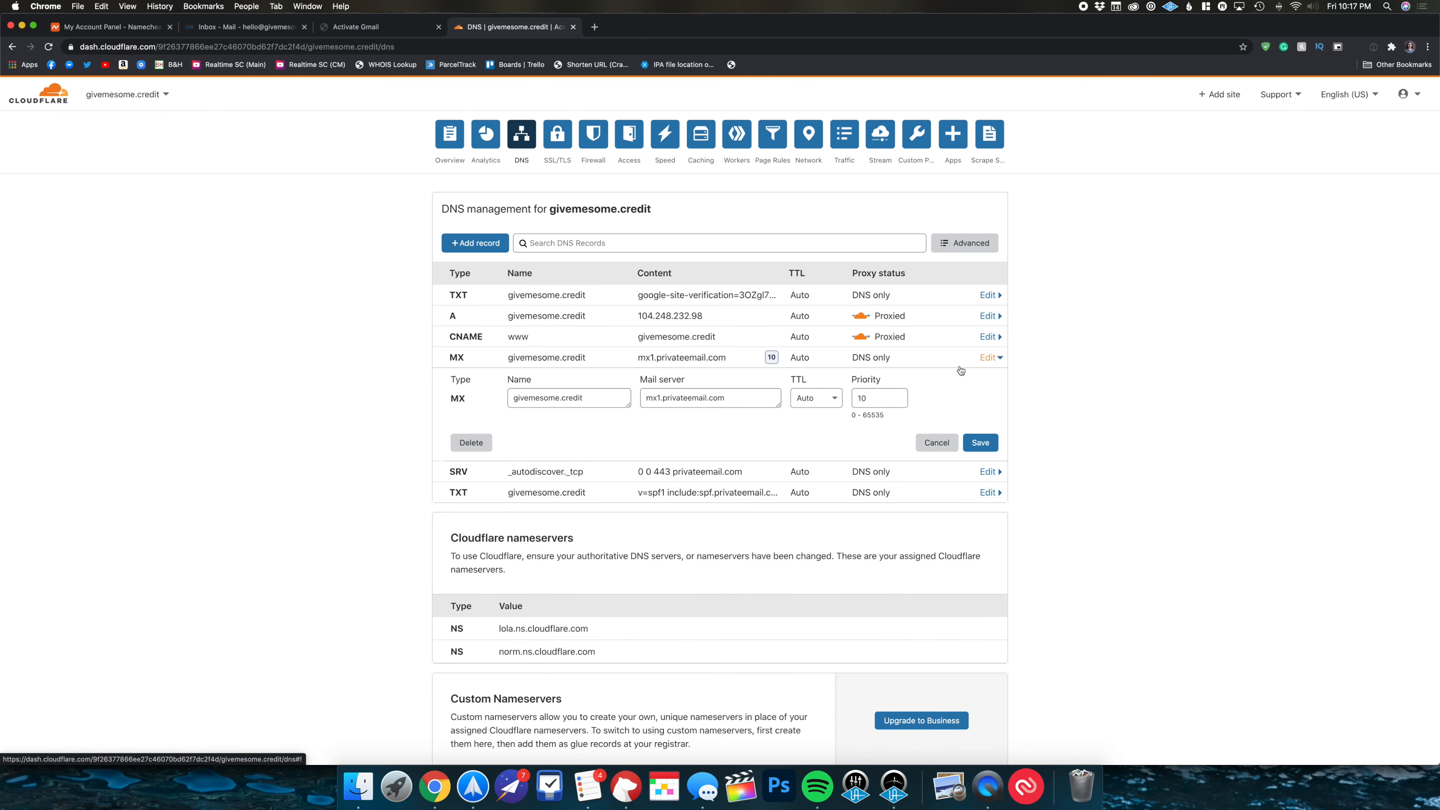
left_click(471, 442)
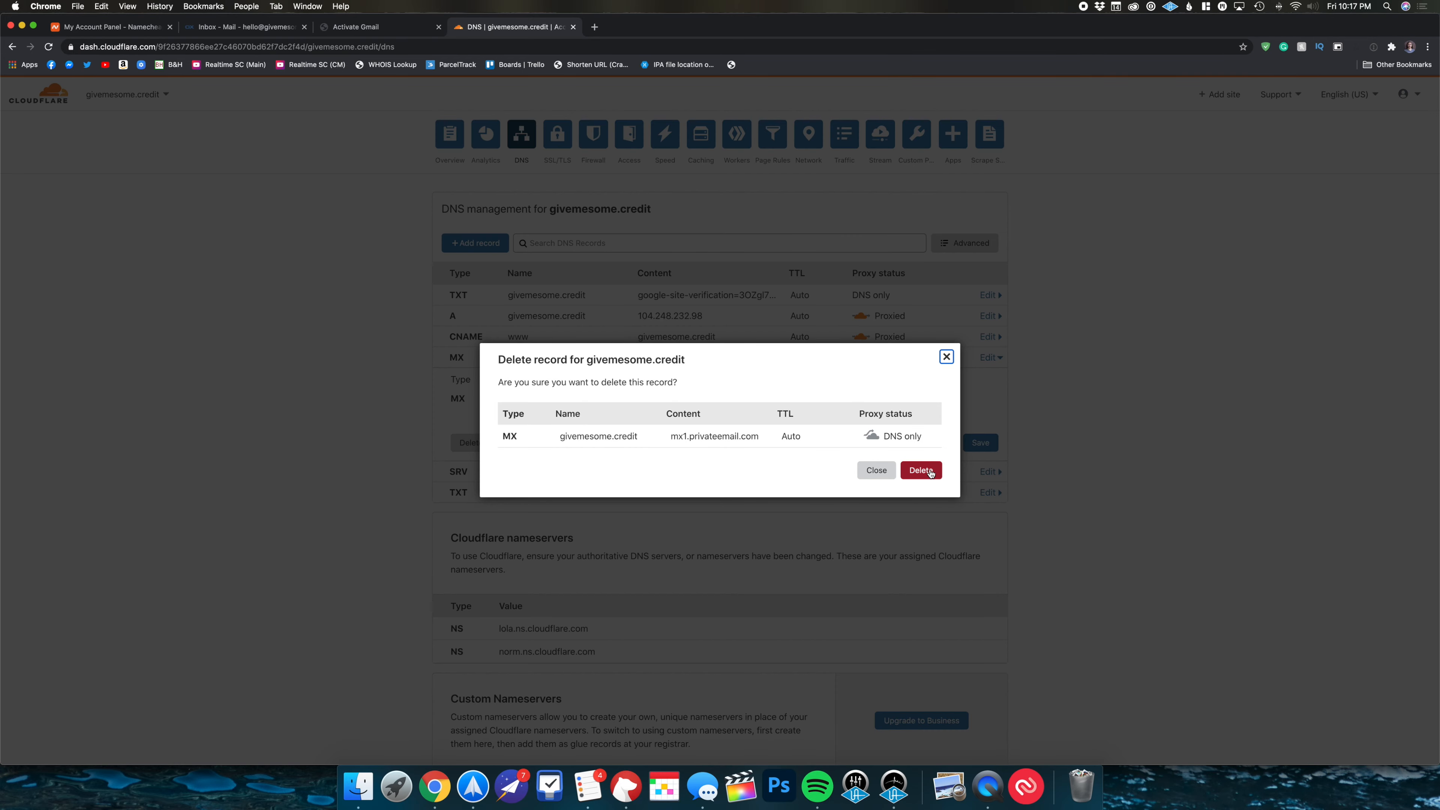
left_click(922, 470)
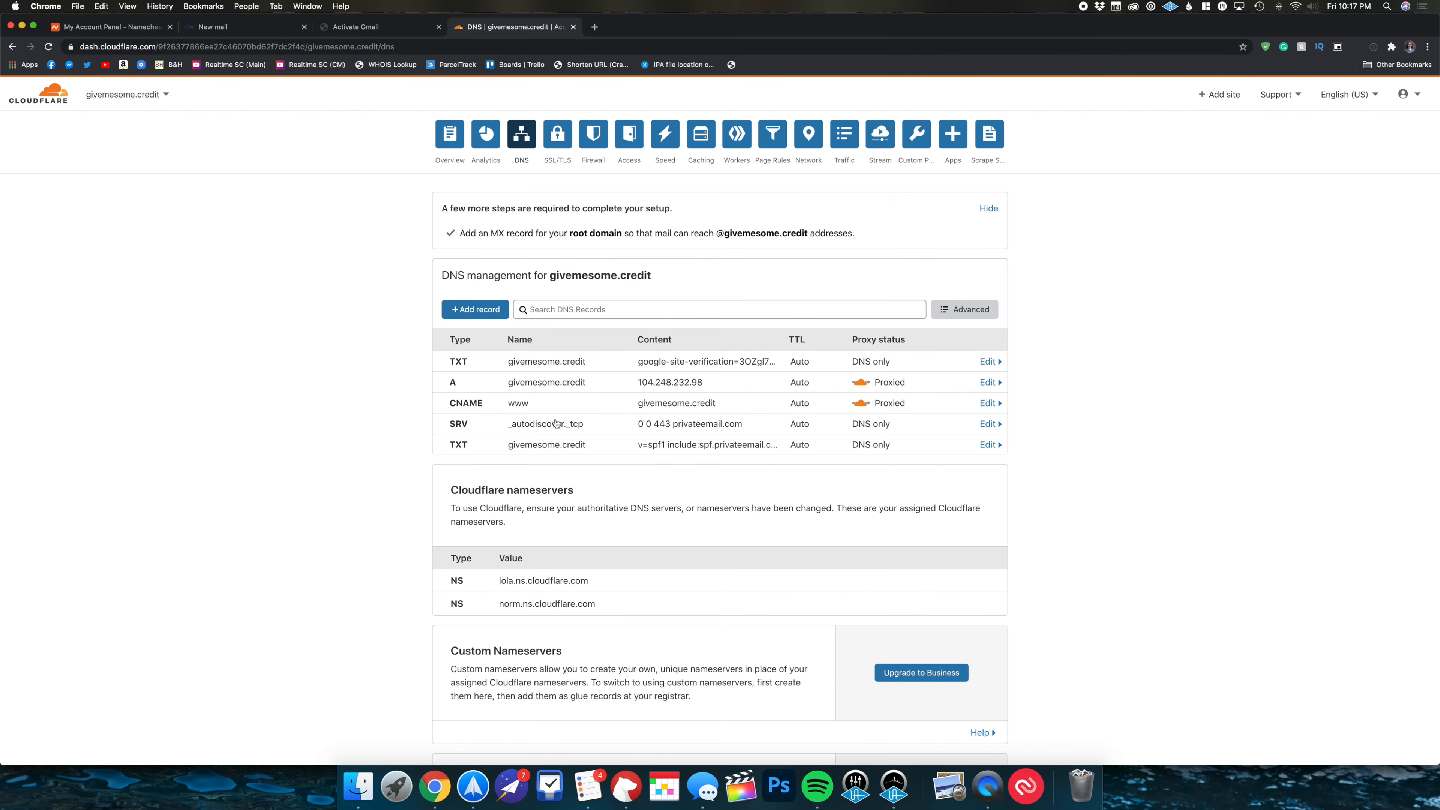
- Delete the autodiscover SRV record and the SPF TXT record
left_click(988, 424)
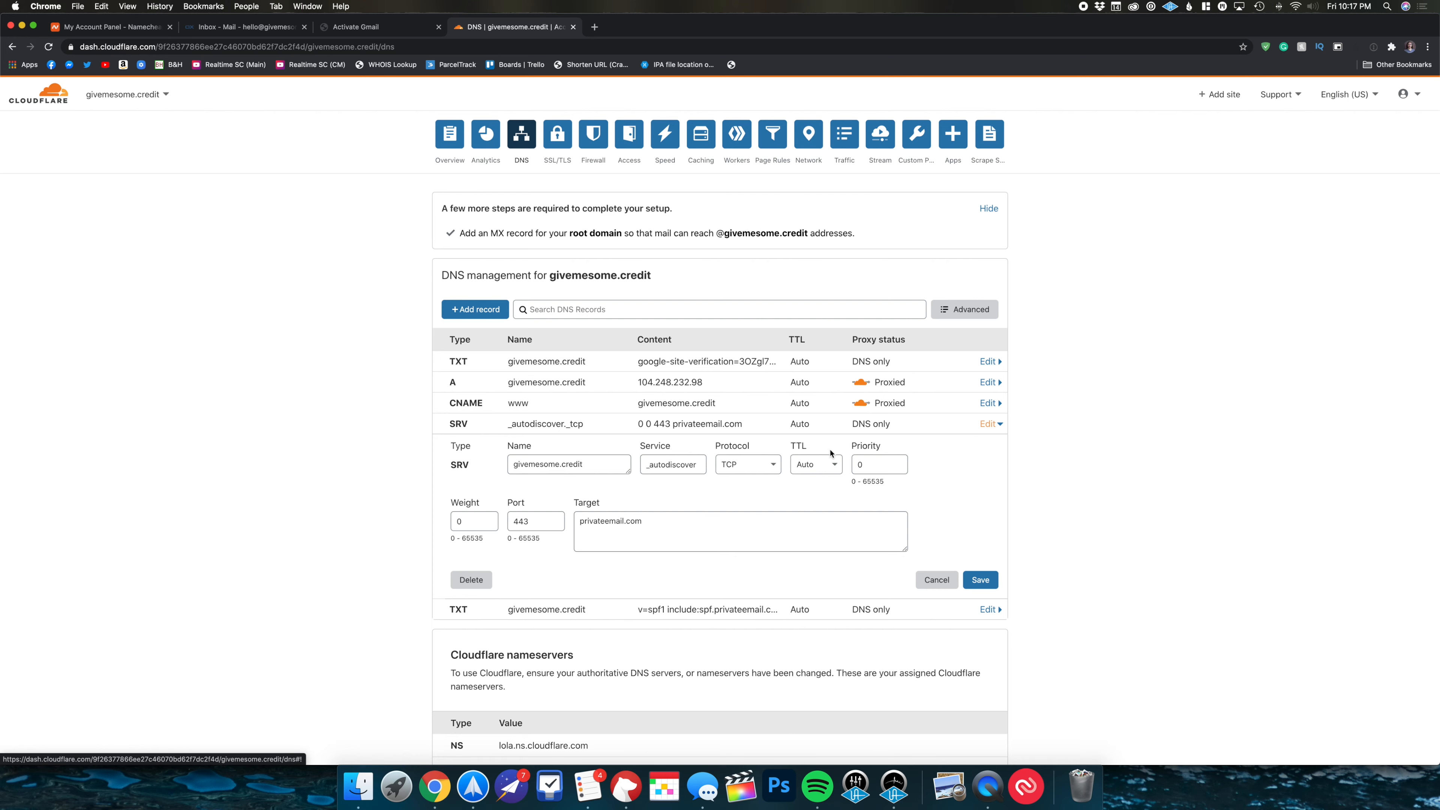
left_click(476, 579)
left_click(918, 479)
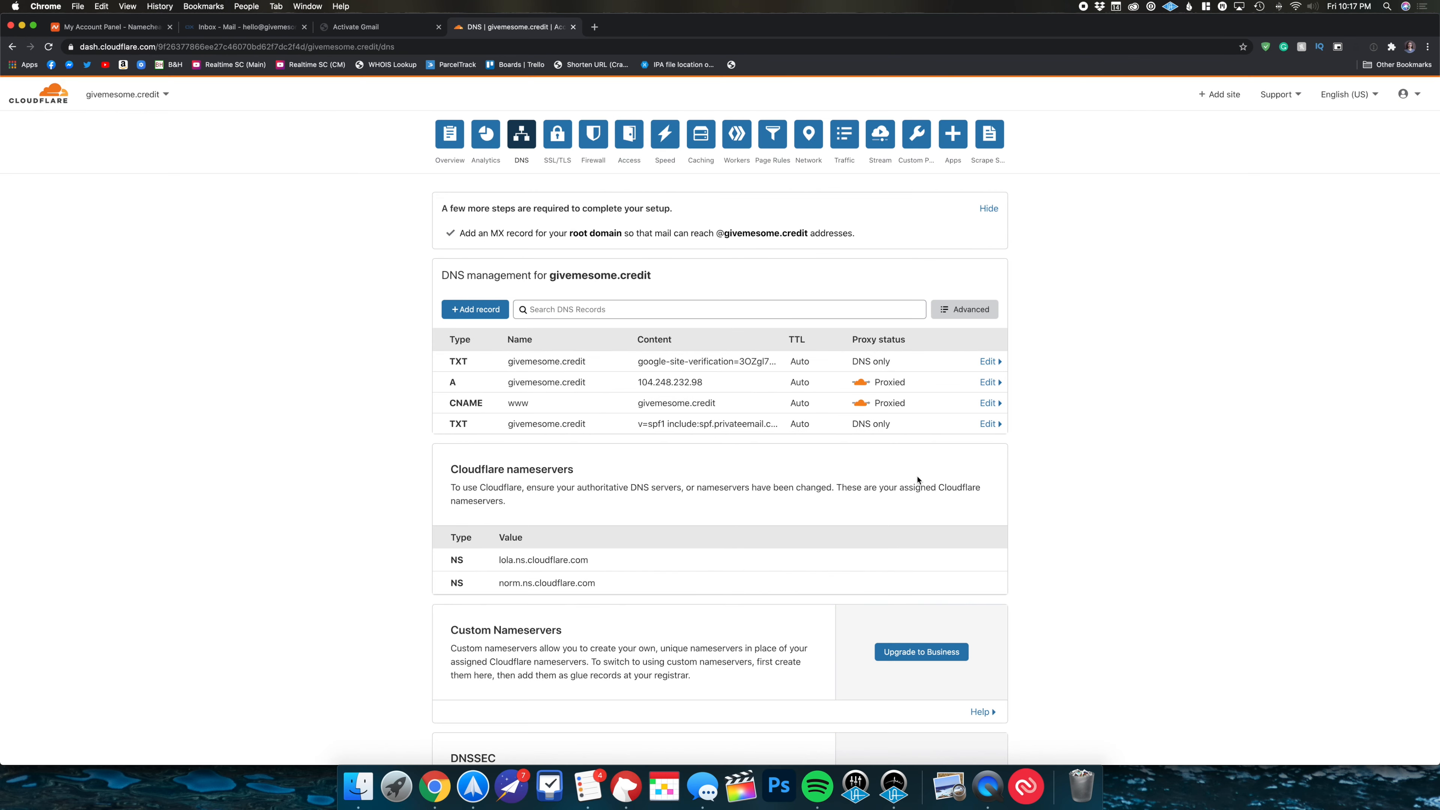
left_click(987, 425)
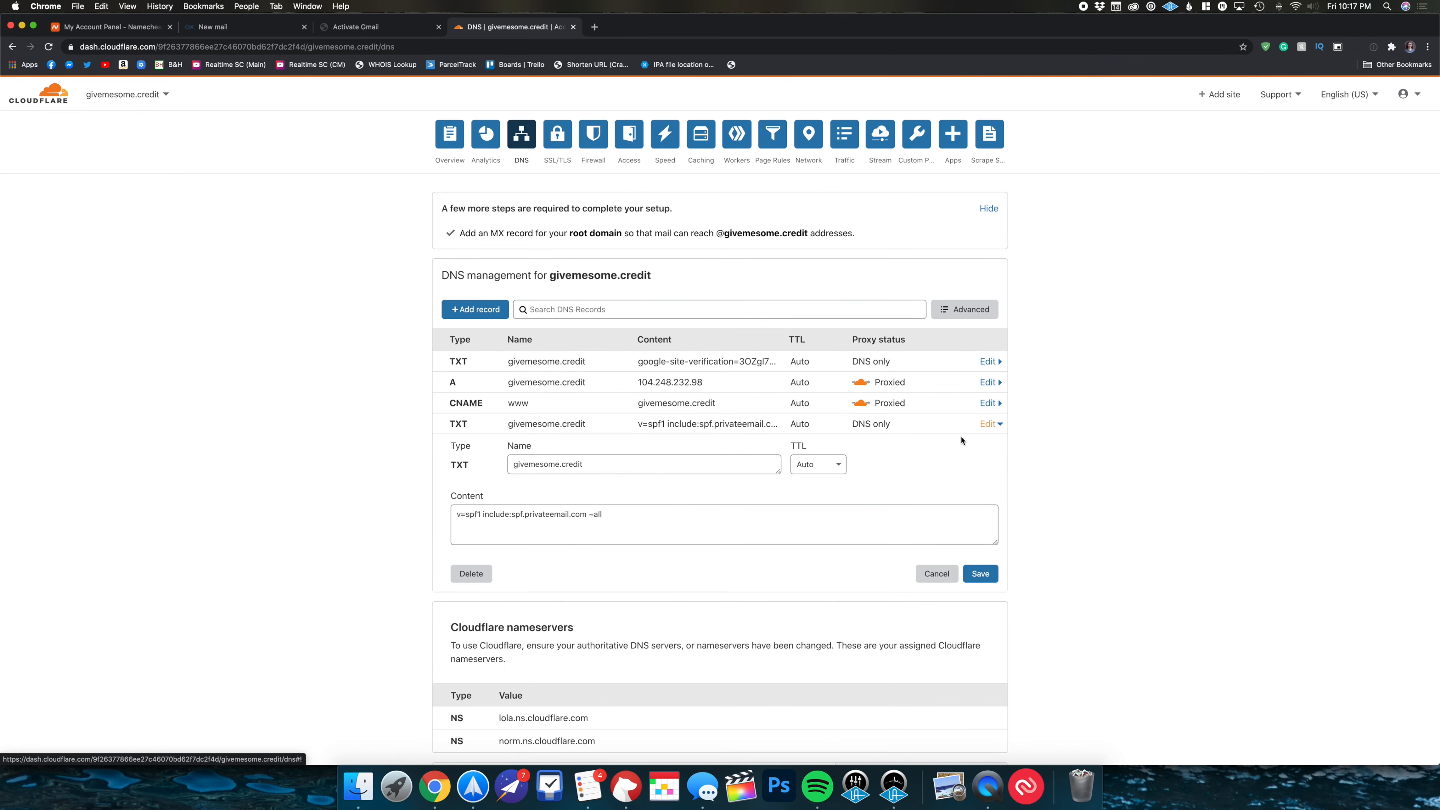
left_click(479, 573)
left_click(918, 483)
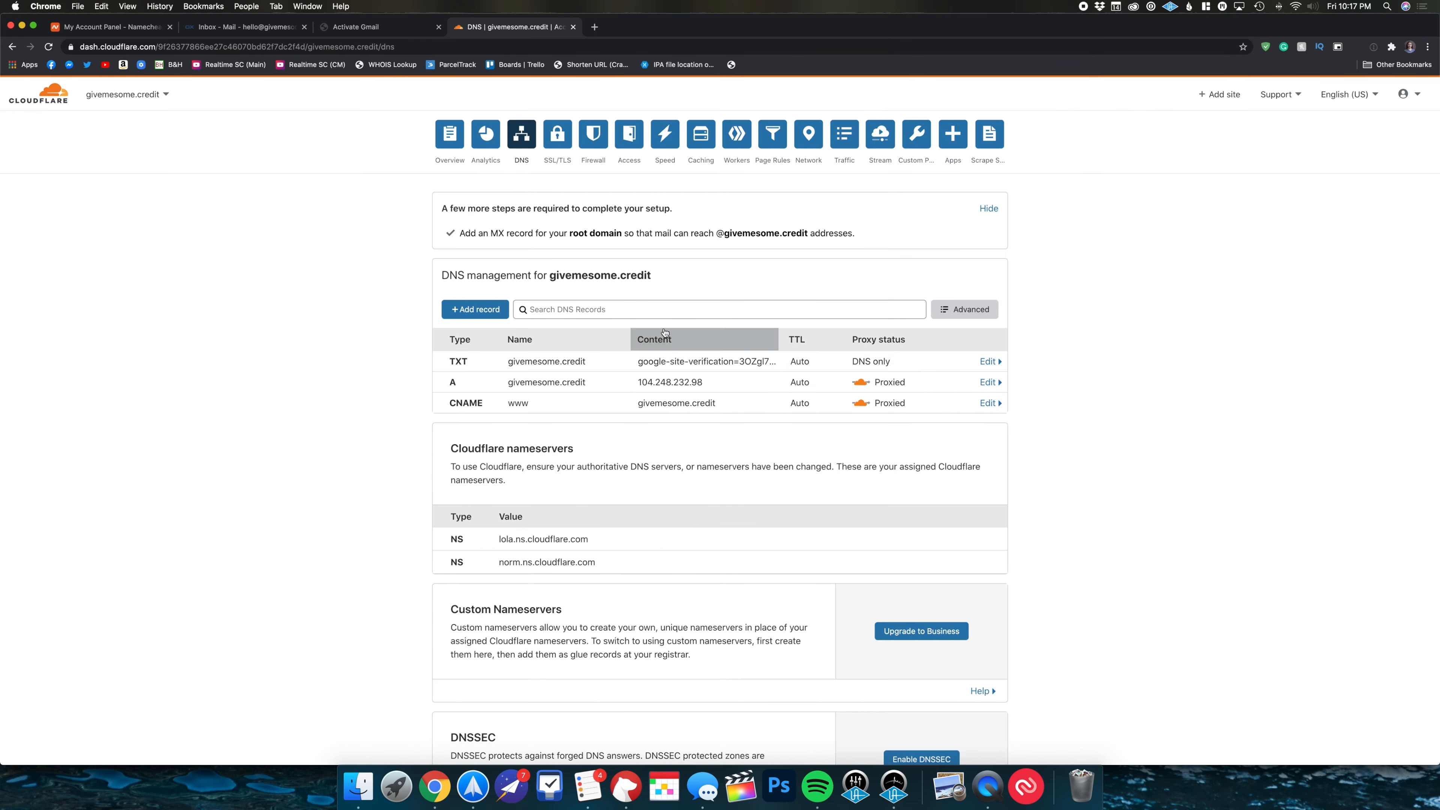
left_click(356, 27)
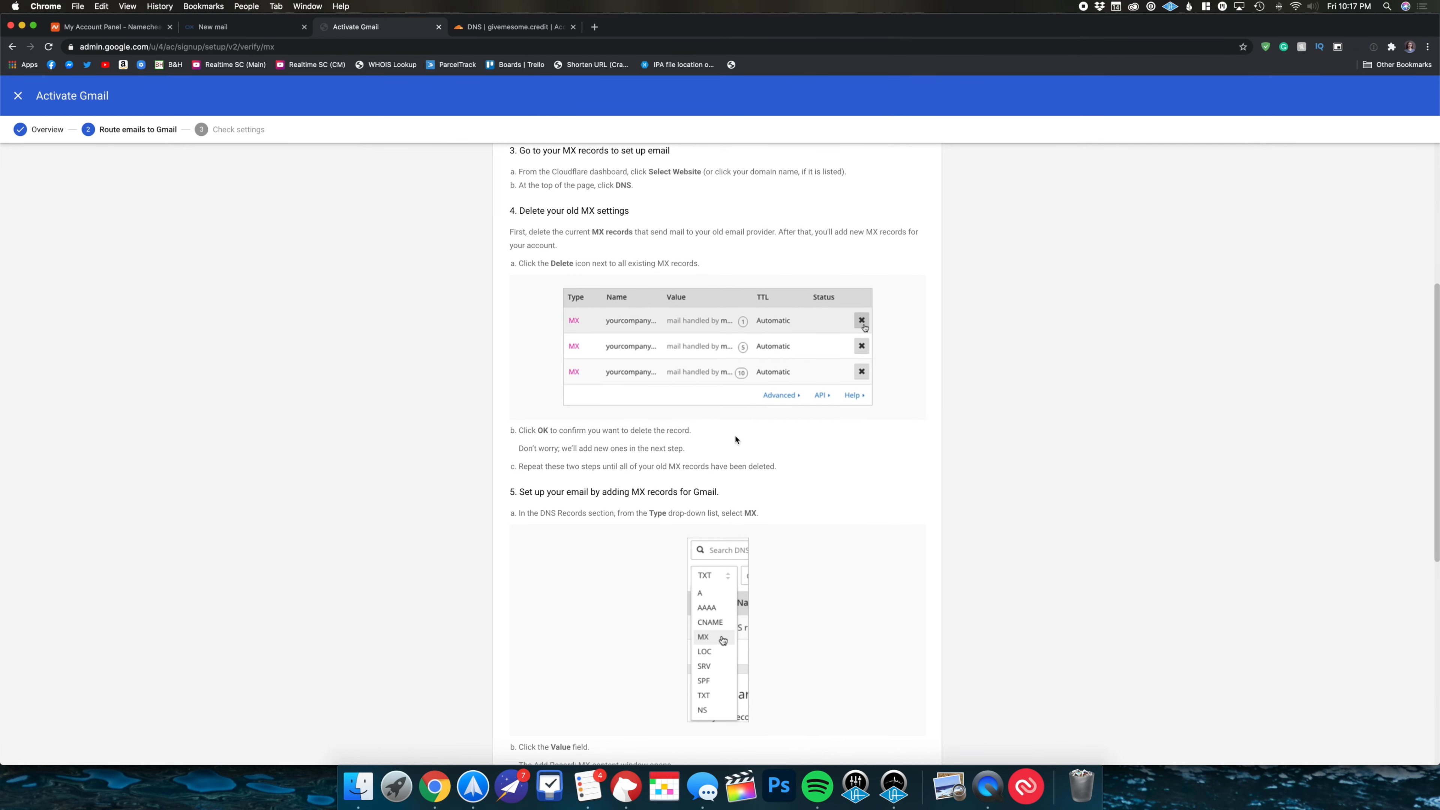
- Copy the ASPMX.L.GOOGLE.COM server address from step 5 of Google's MX instructions
scroll(735, 439, "down", 4)
scroll(736, 440, "down", 5)
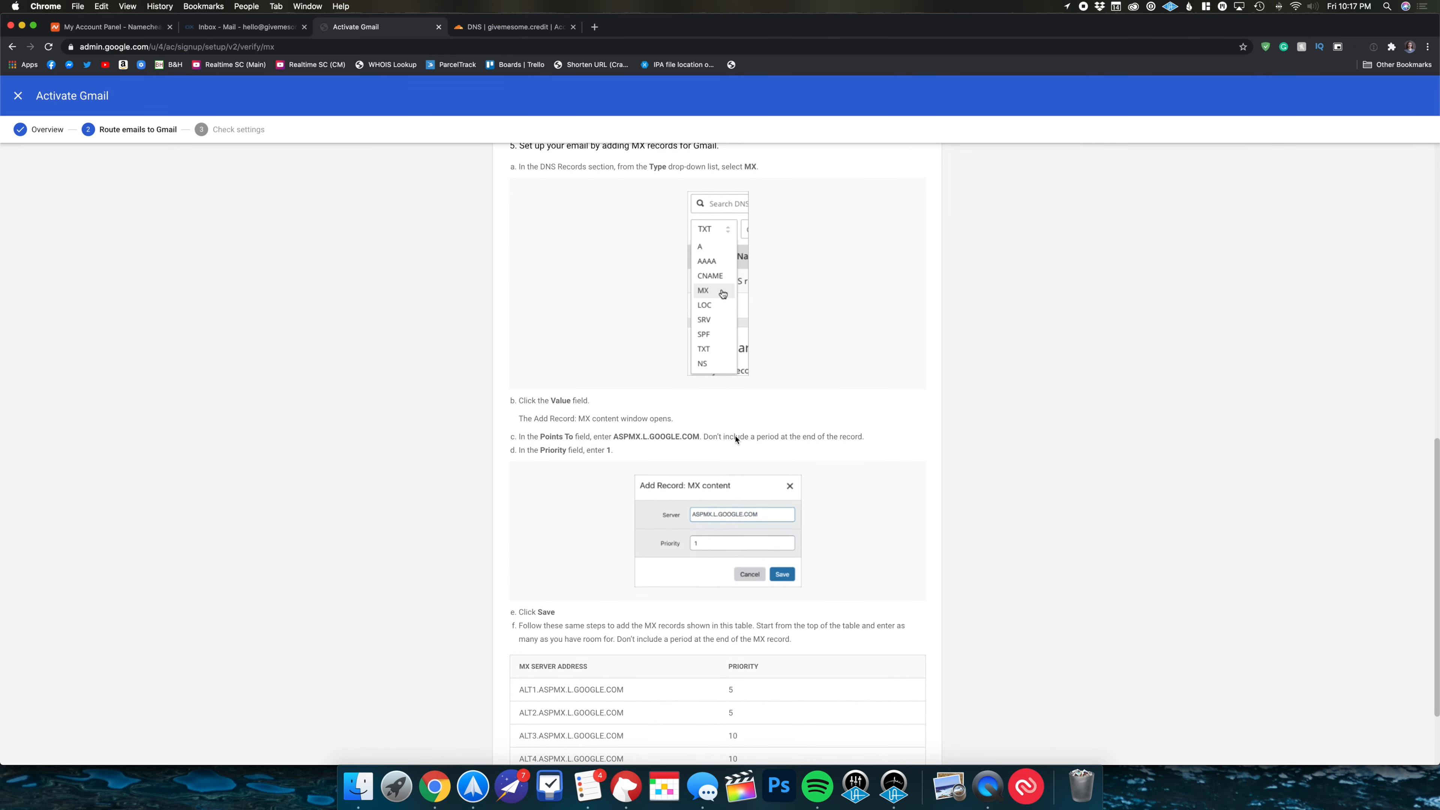
scroll(735, 439, "down", 2)
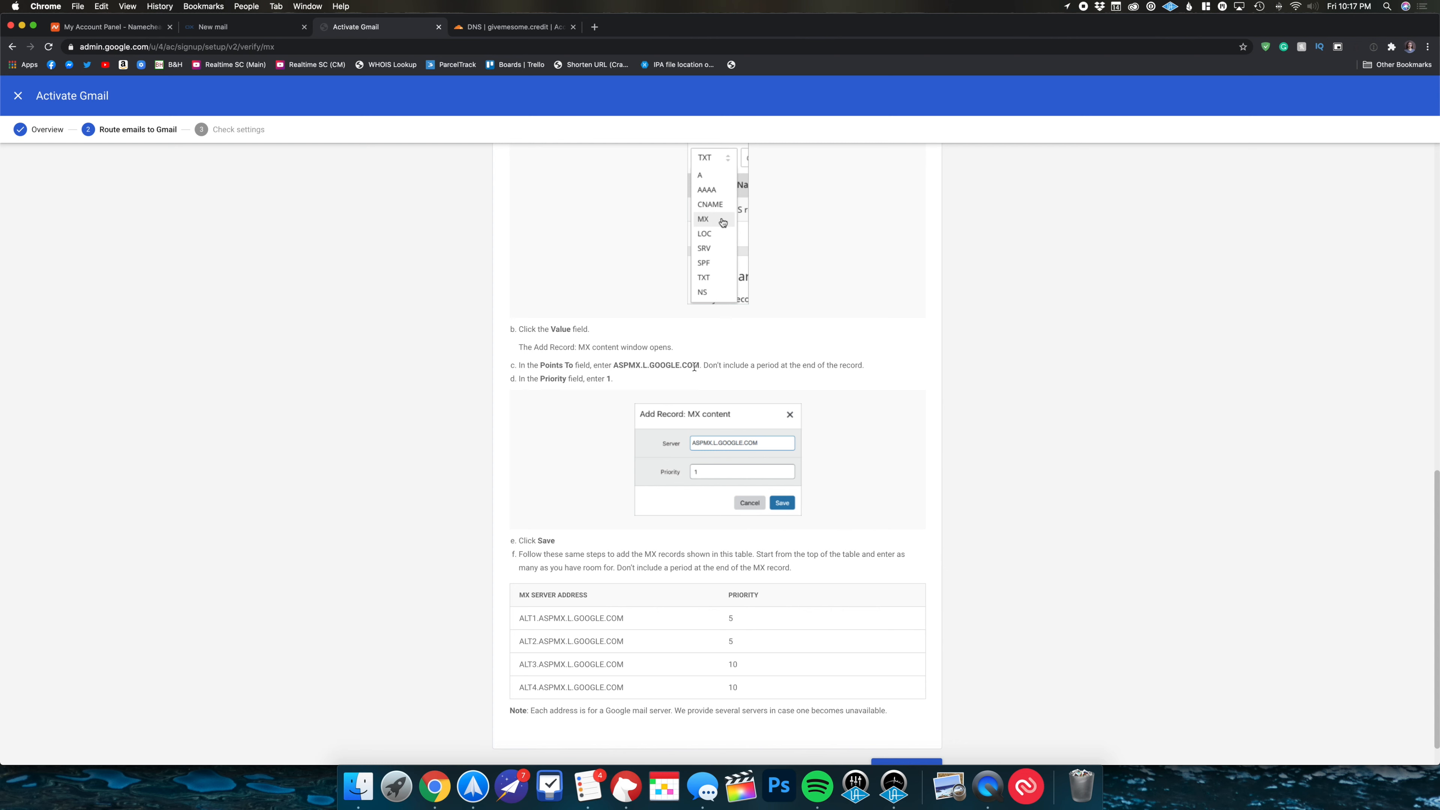
left_click_drag(700, 366, 613, 363)
key("super+c")
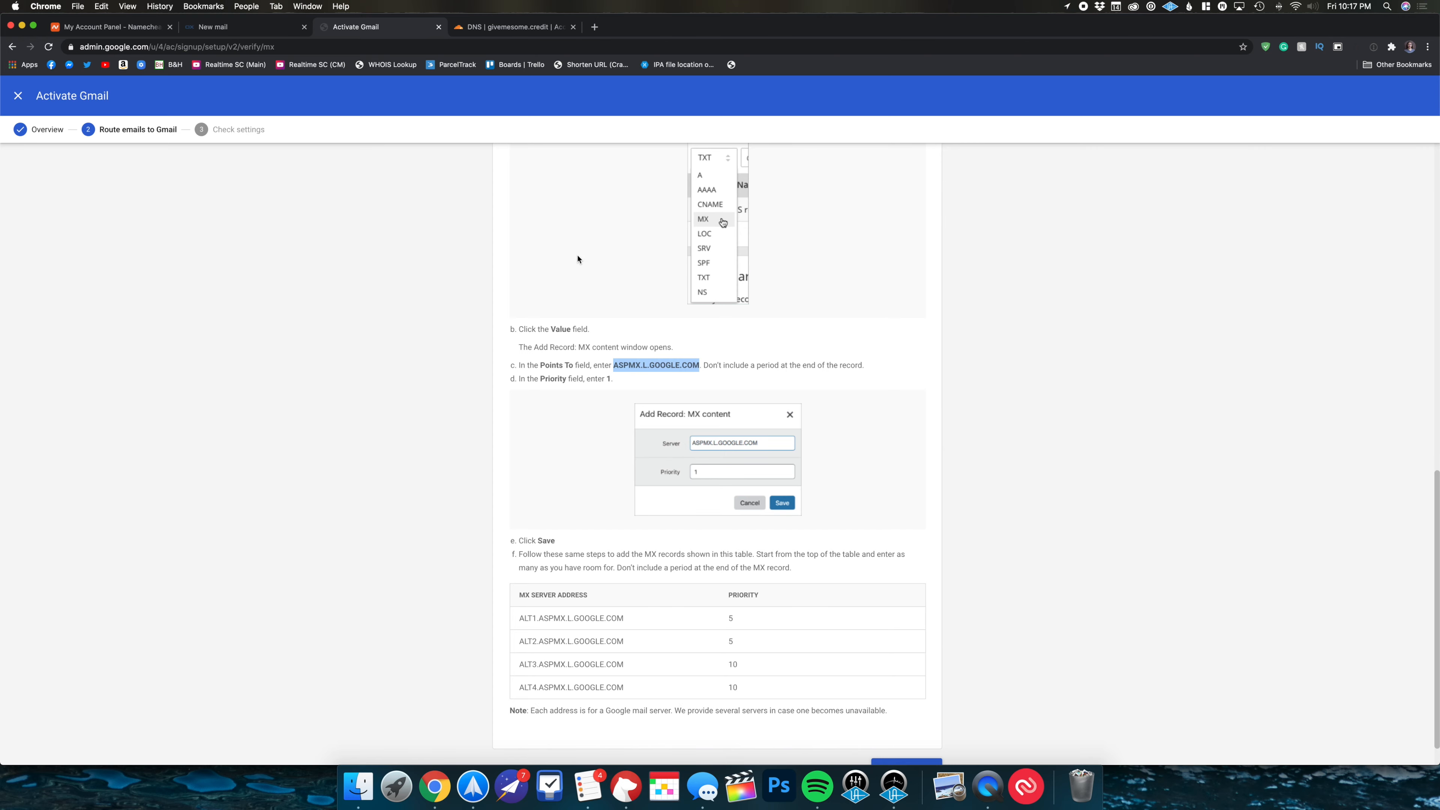
left_click(494, 29)
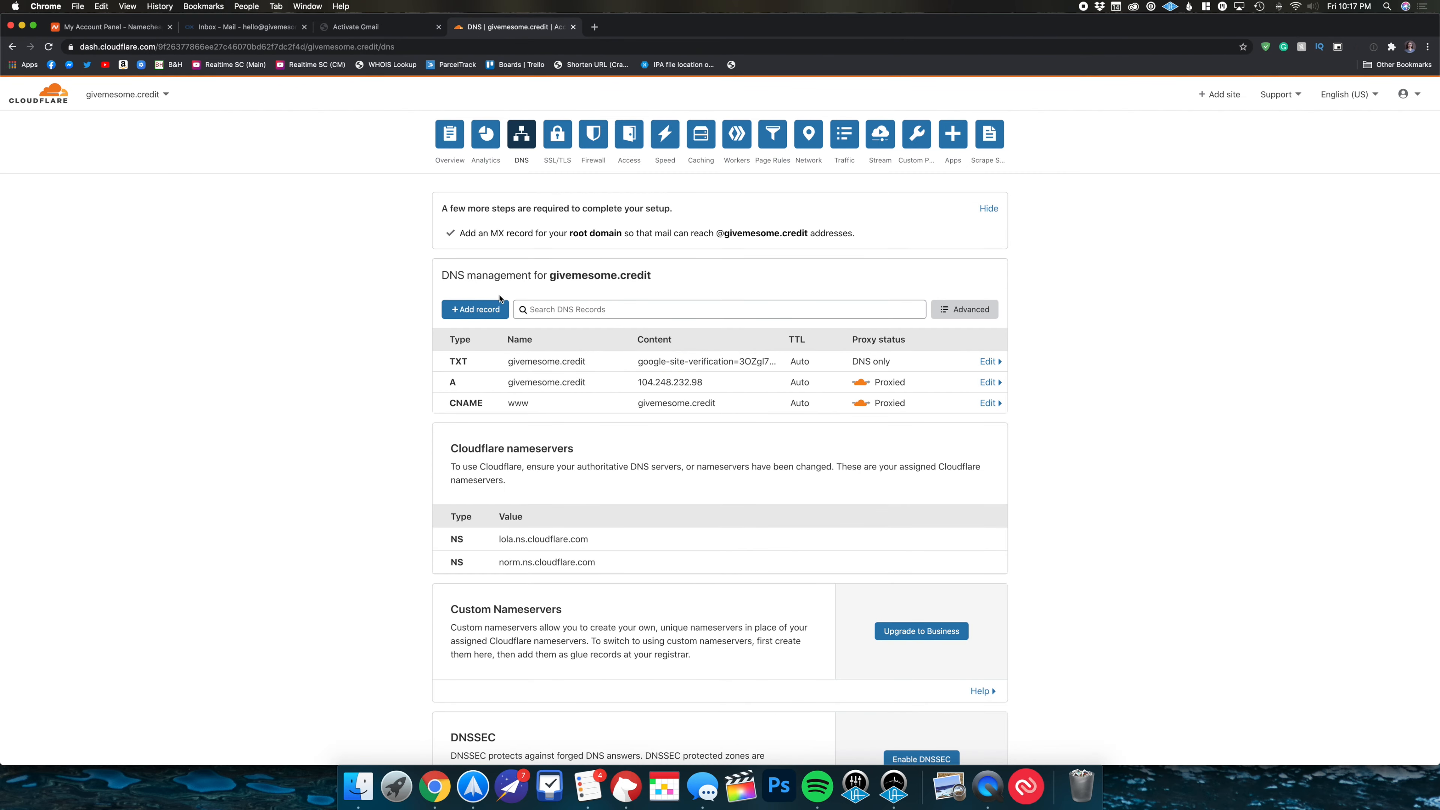
- Add a root (@) MX record pointing to ASPMX.L.GOOGLE.COM with priority 1
left_click(497, 308)
left_click(472, 376)
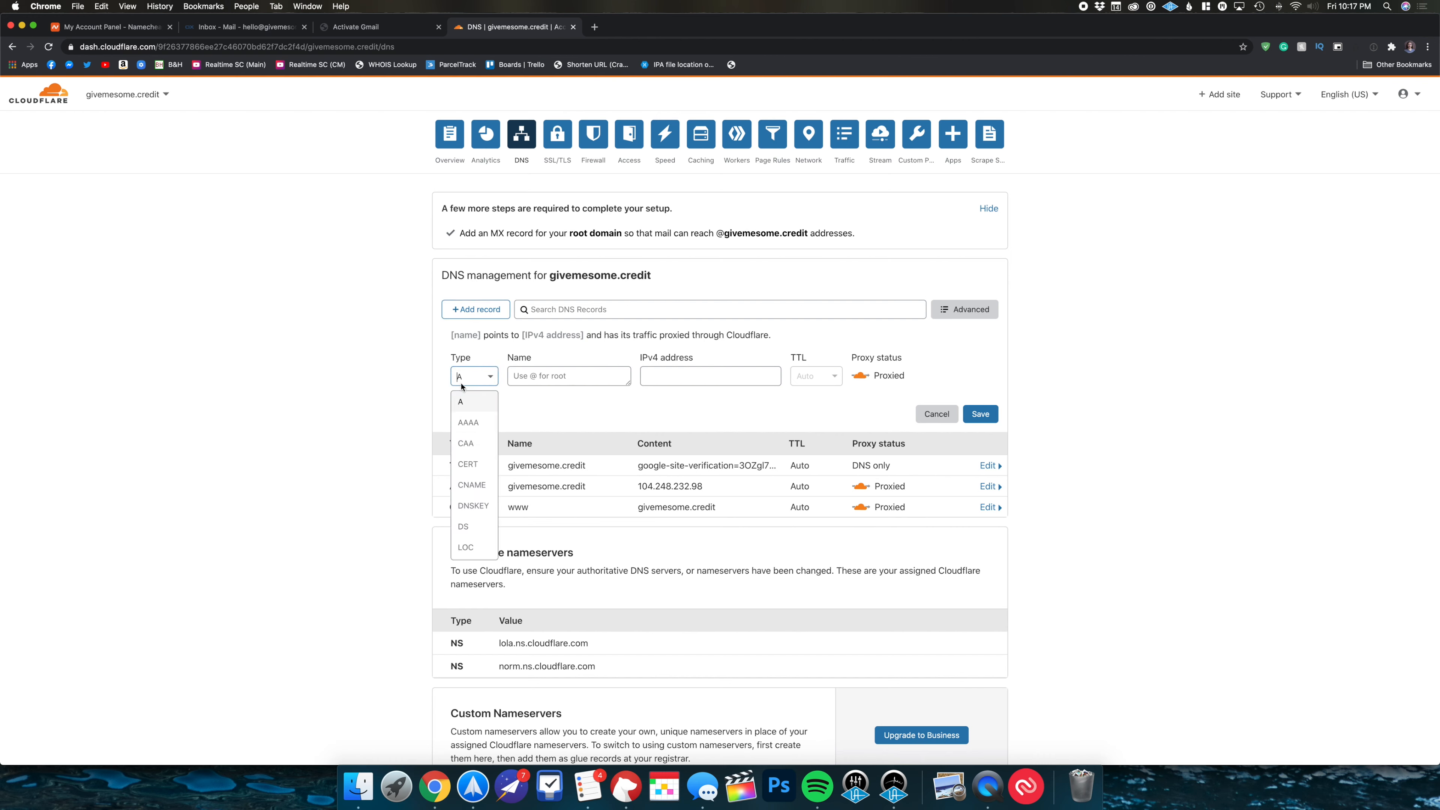
scroll(471, 488, "down", 3)
scroll(462, 465, "up", 2)
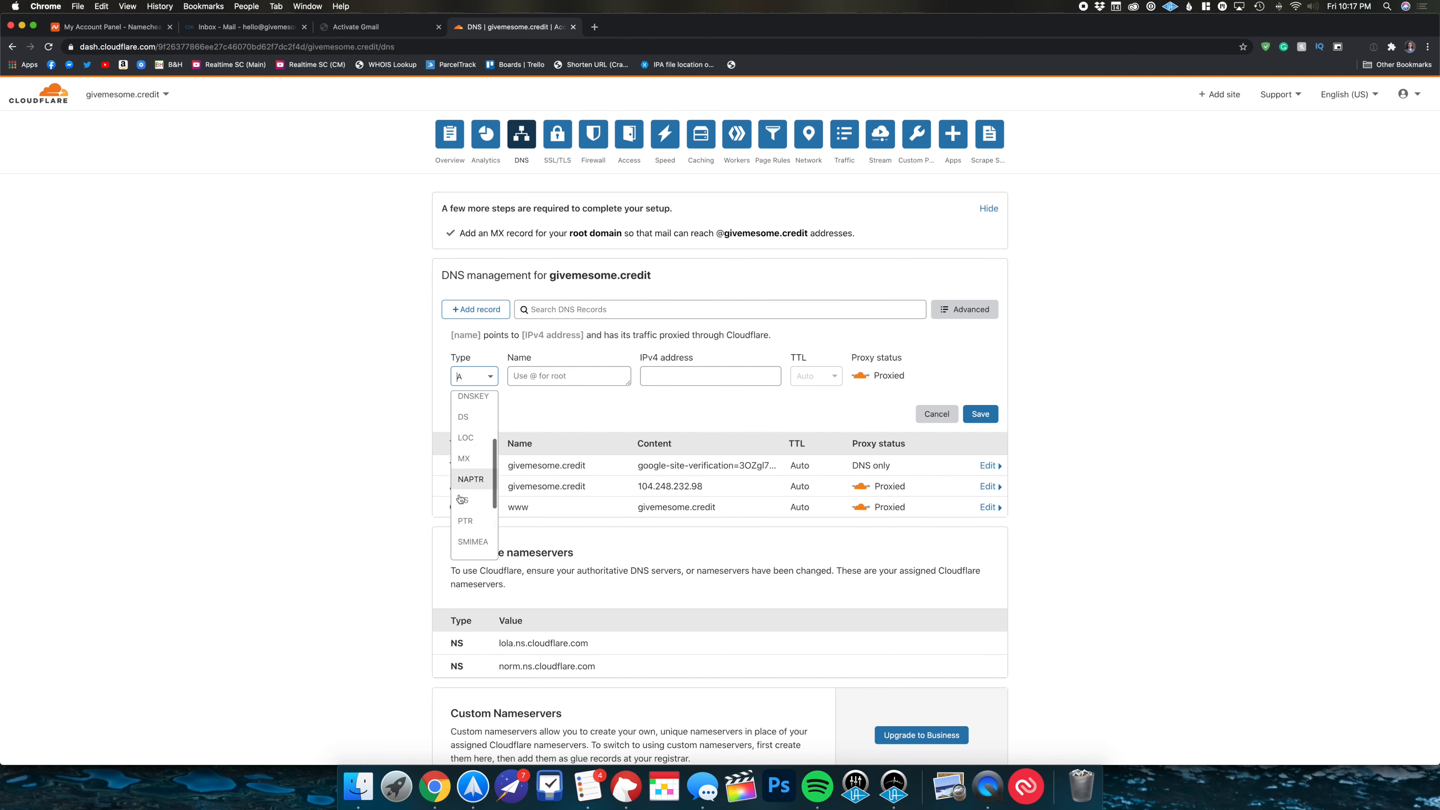
left_click(470, 409)
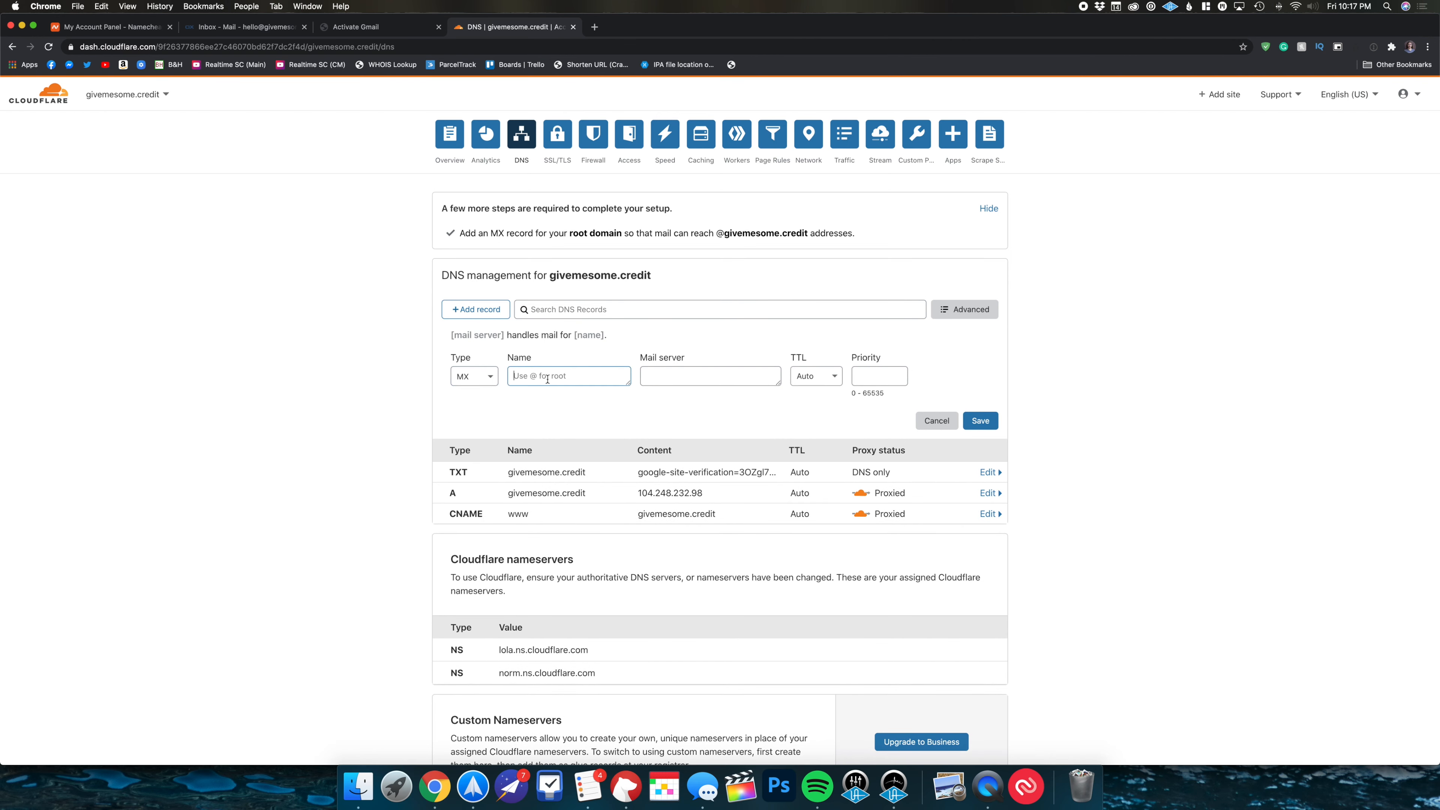
type("@")
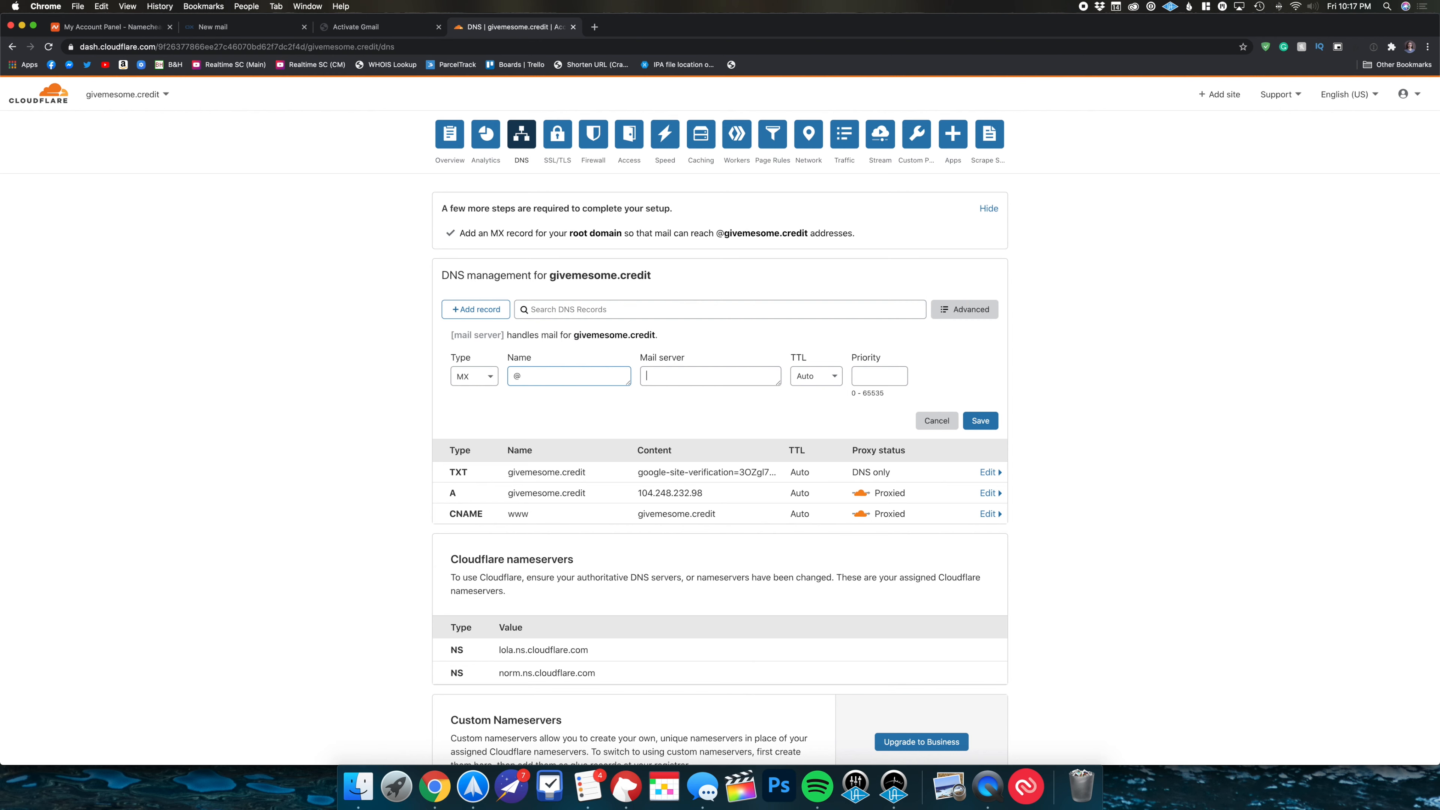
key("super+v")
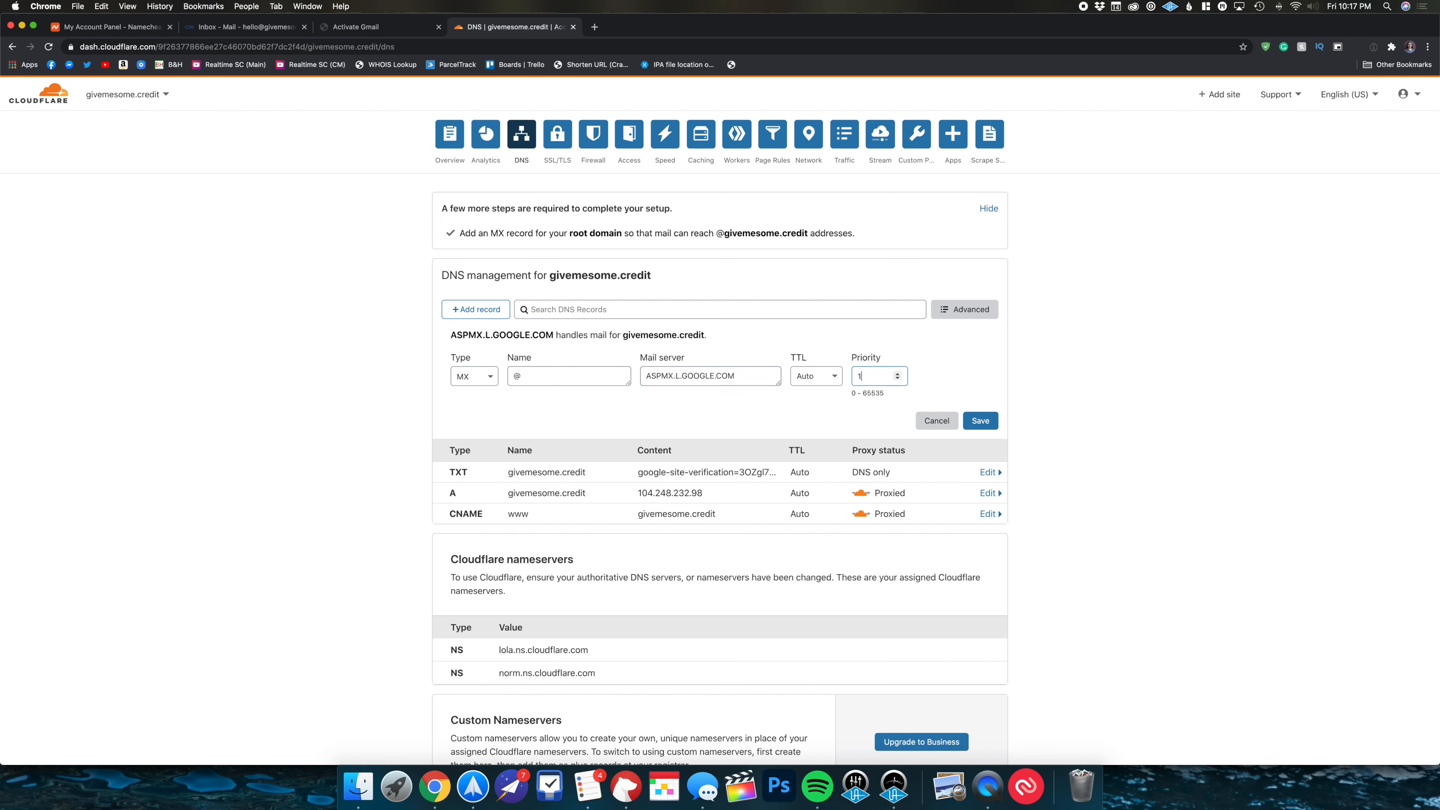
left_click_drag(740, 375, 646, 375)
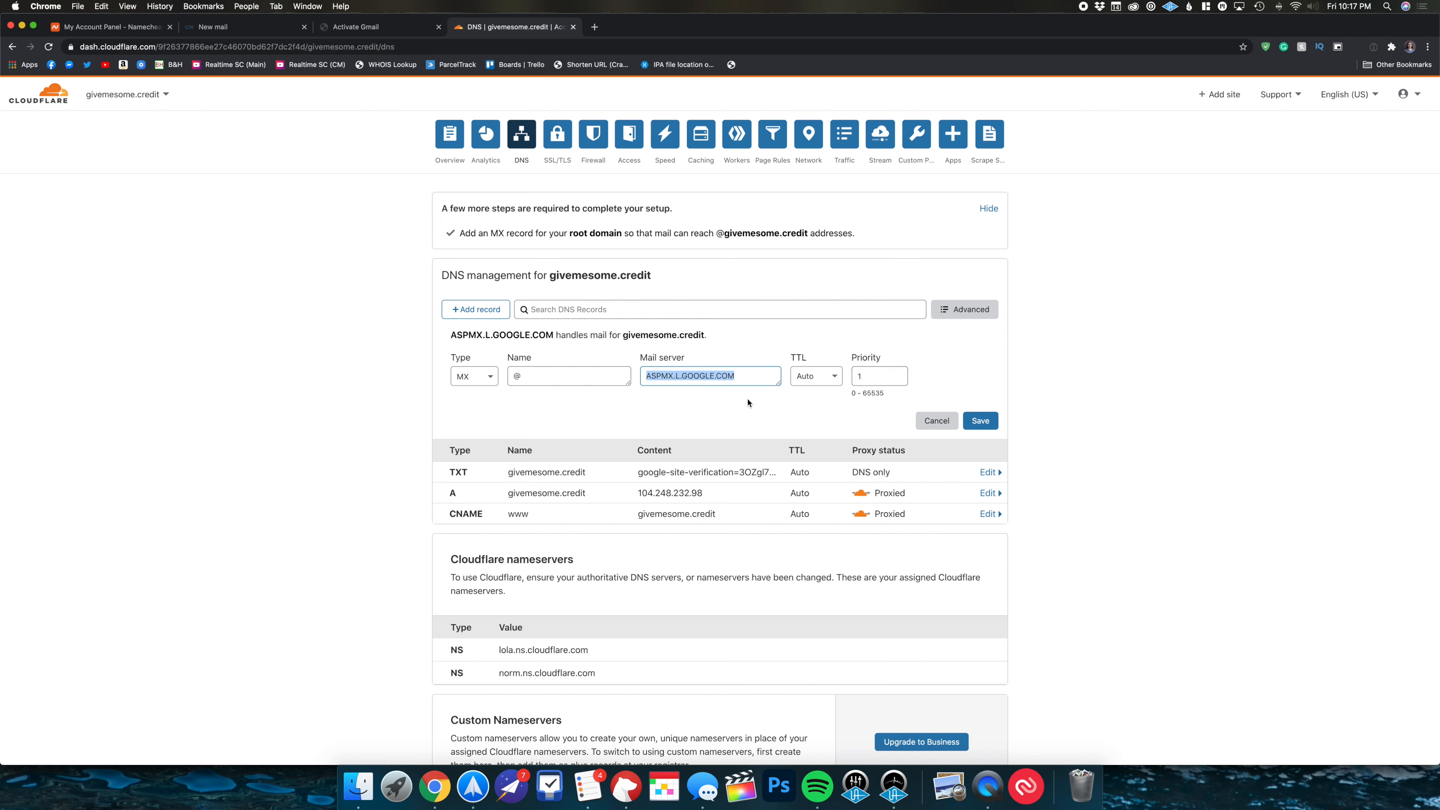
left_click(967, 422)
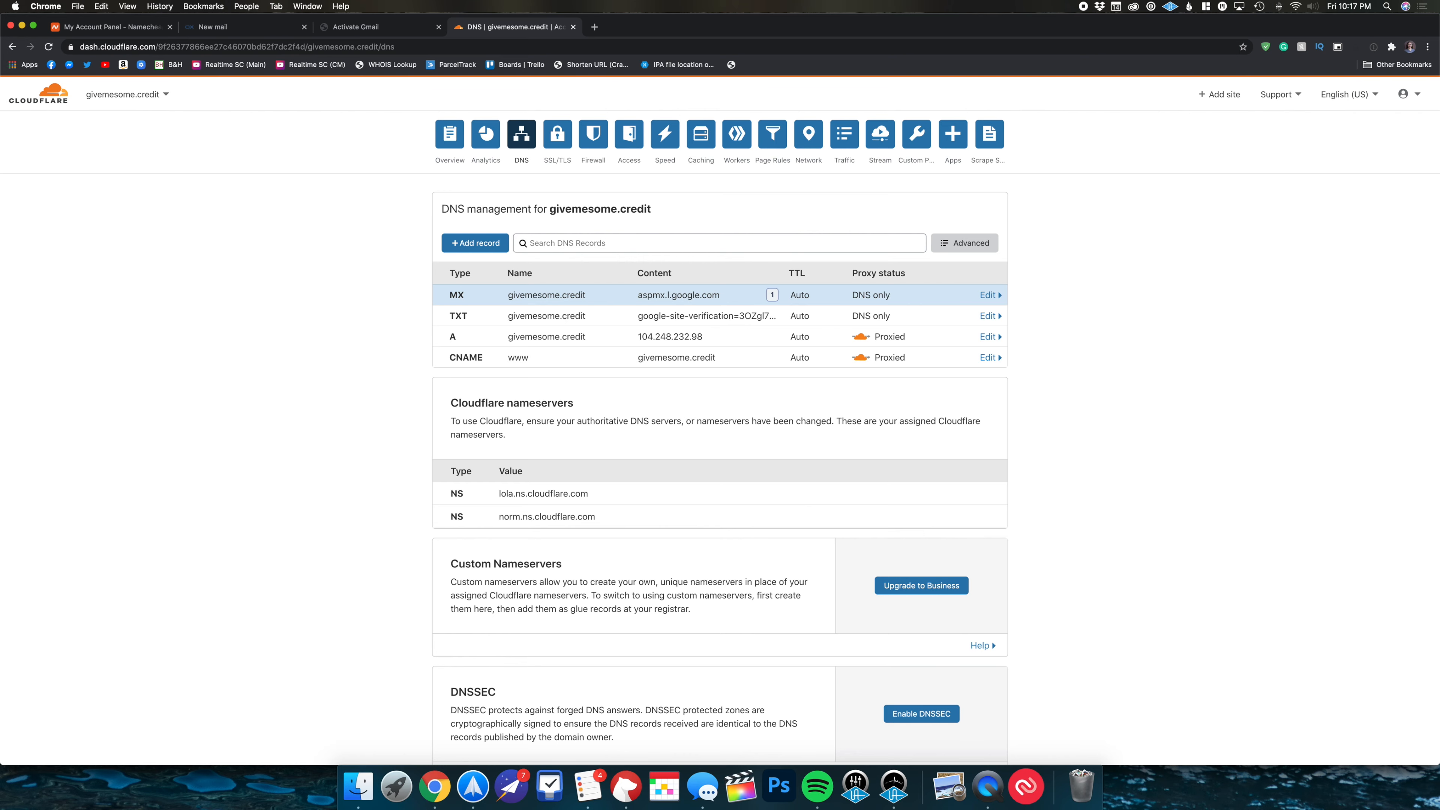
left_click(391, 27)
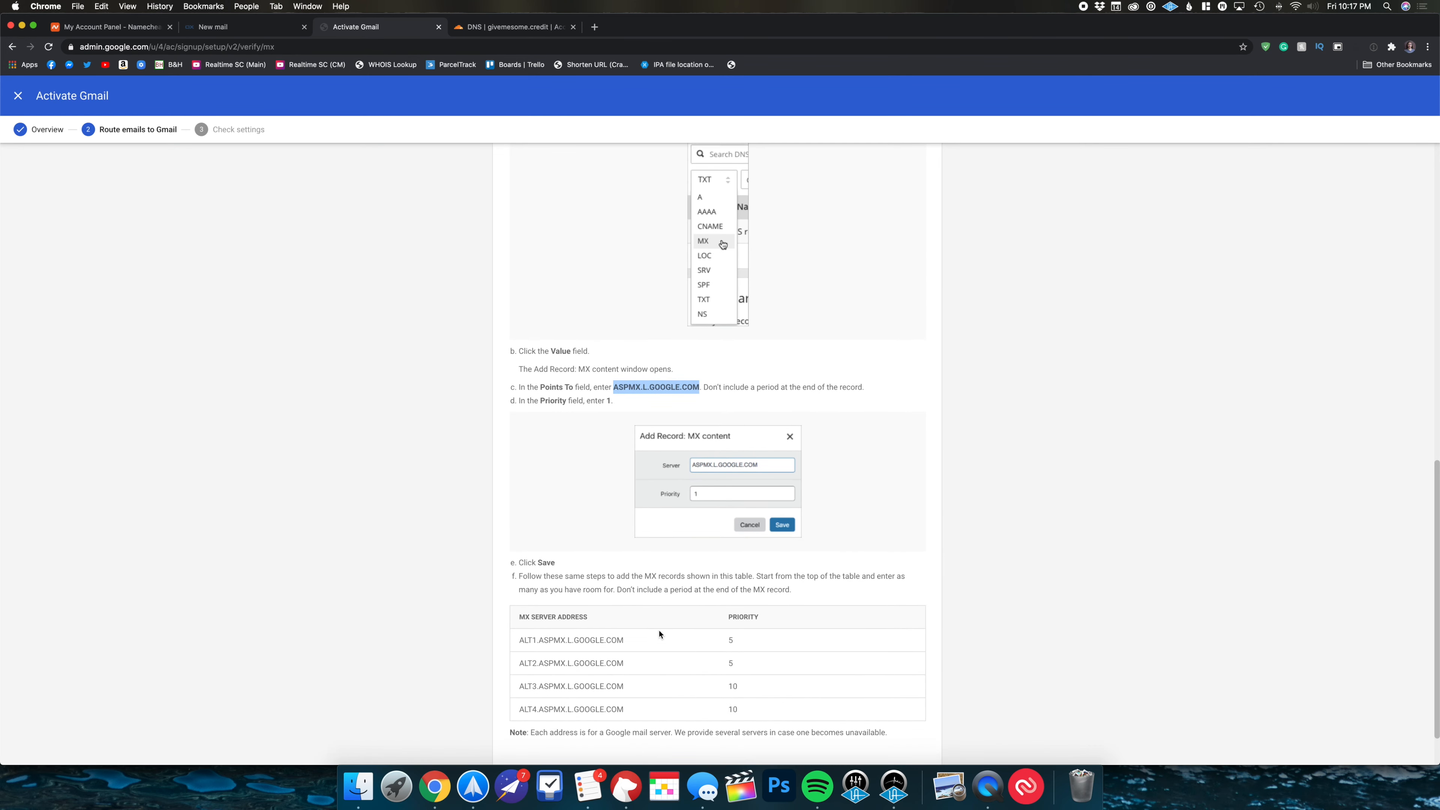
- Copy ALT1.ASPMX.L.GOOGLE.COM from Google's MX server table
scroll(659, 634, "down", 2)
left_click(645, 586)
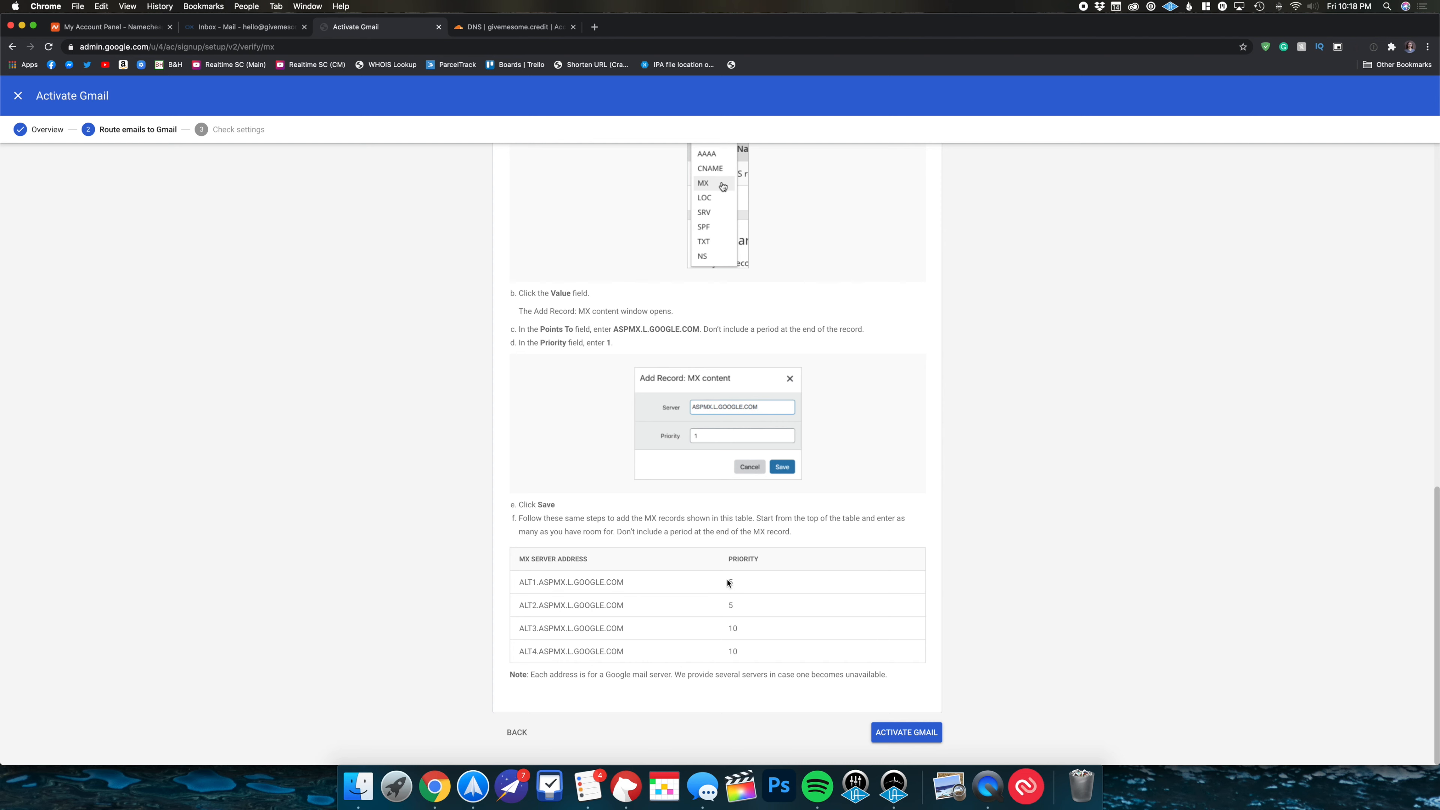
left_click_drag(631, 587, 521, 579)
key("super+c")
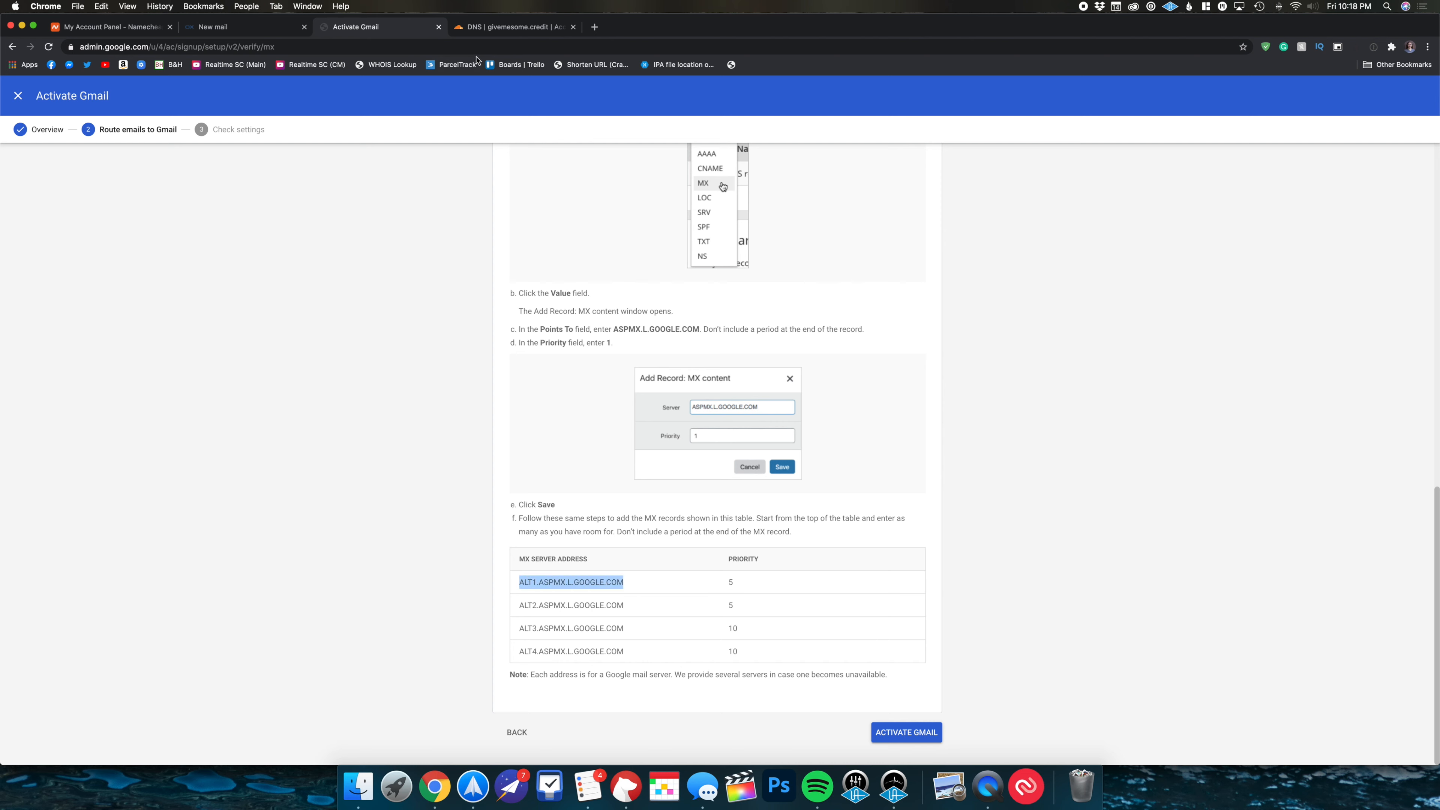
left_click(471, 43)
left_click(474, 28)
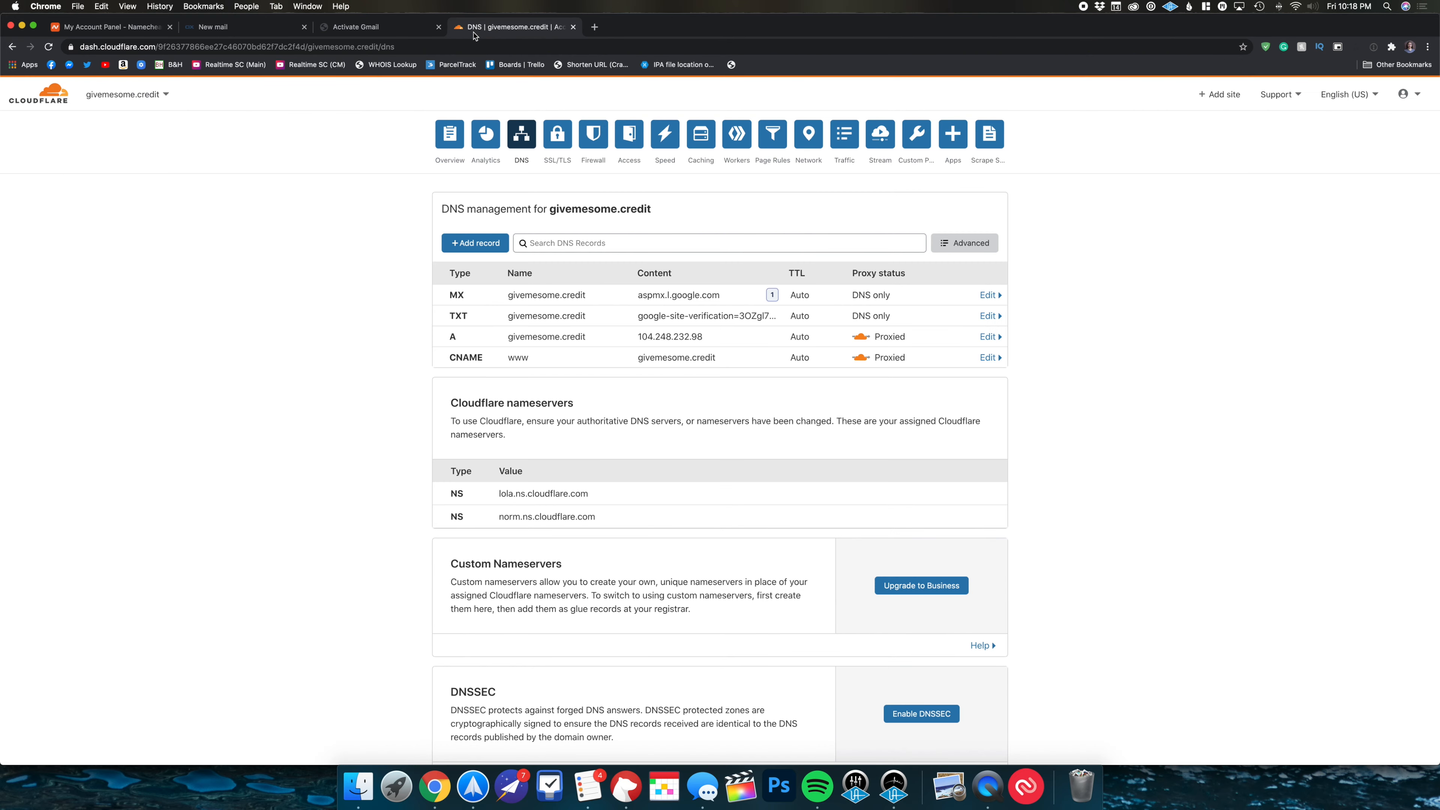
- Add a root (@) MX record for ALT1.ASPMX.L.GOOGLE.COM with priority 5
left_click(478, 243)
left_click(474, 308)
scroll(491, 442, "down", 5)
scroll(478, 414, "up", 3)
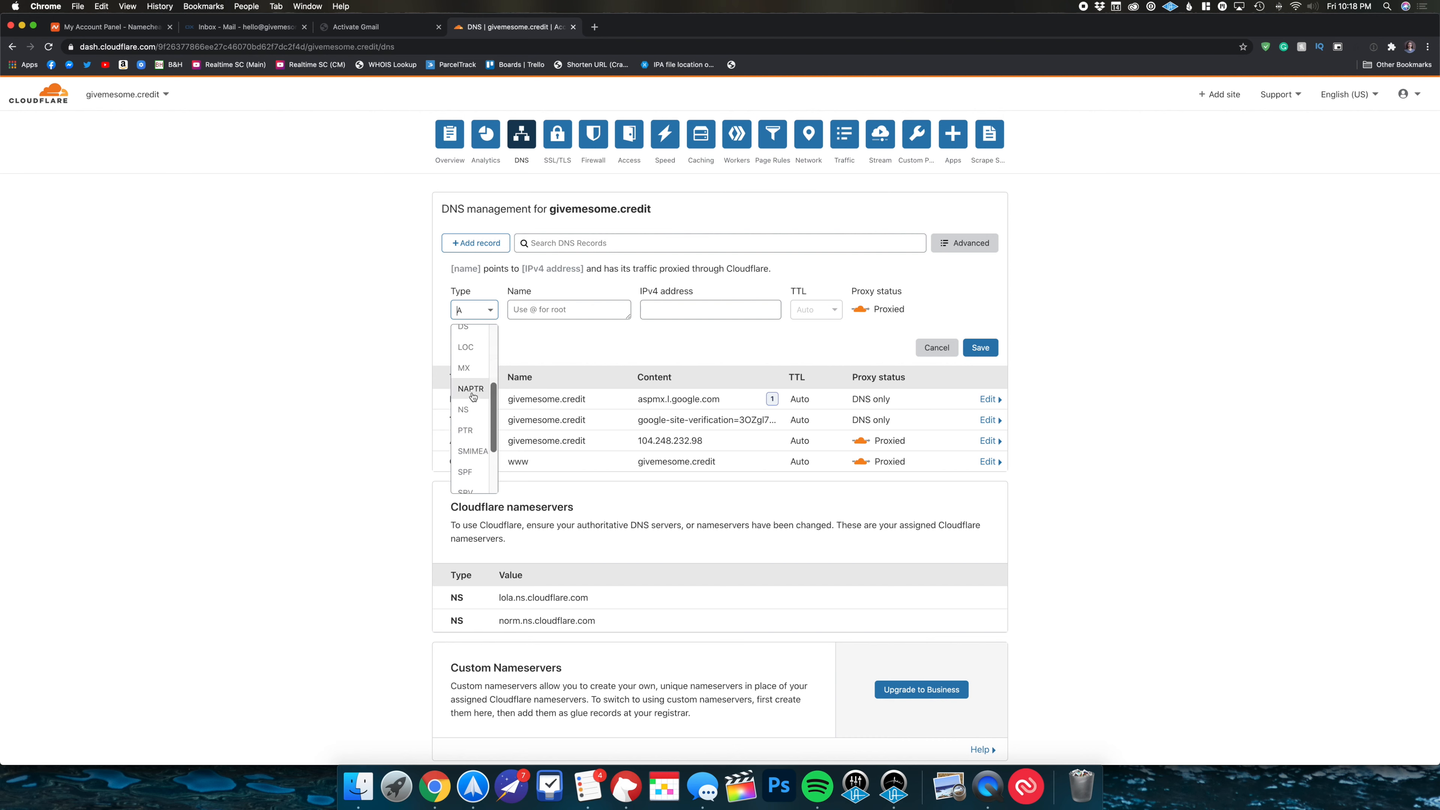
left_click(464, 368)
left_click(568, 309)
type("@")
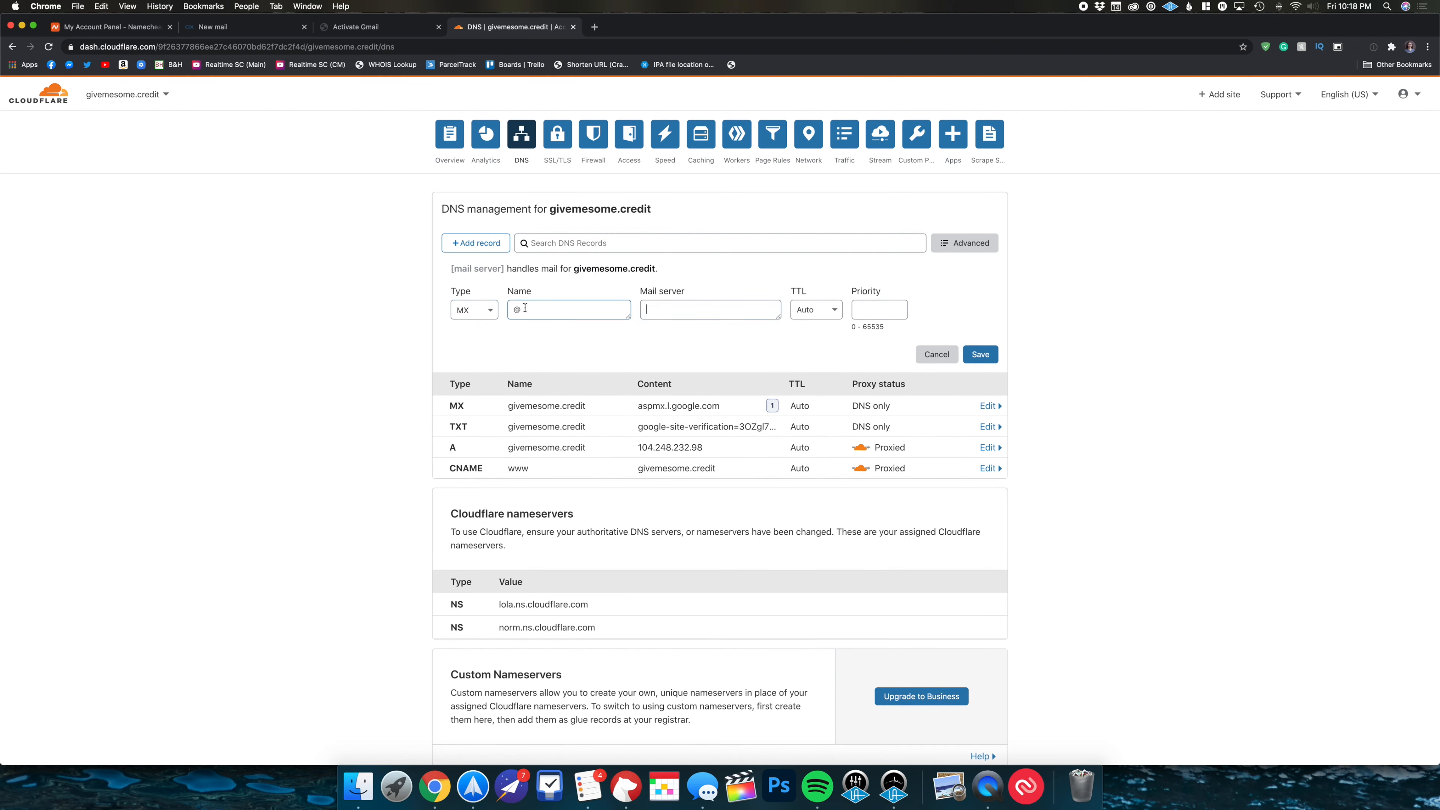
left_click(710, 307)
key("super+v")
left_click(860, 310)
type("5")
left_click(980, 354)
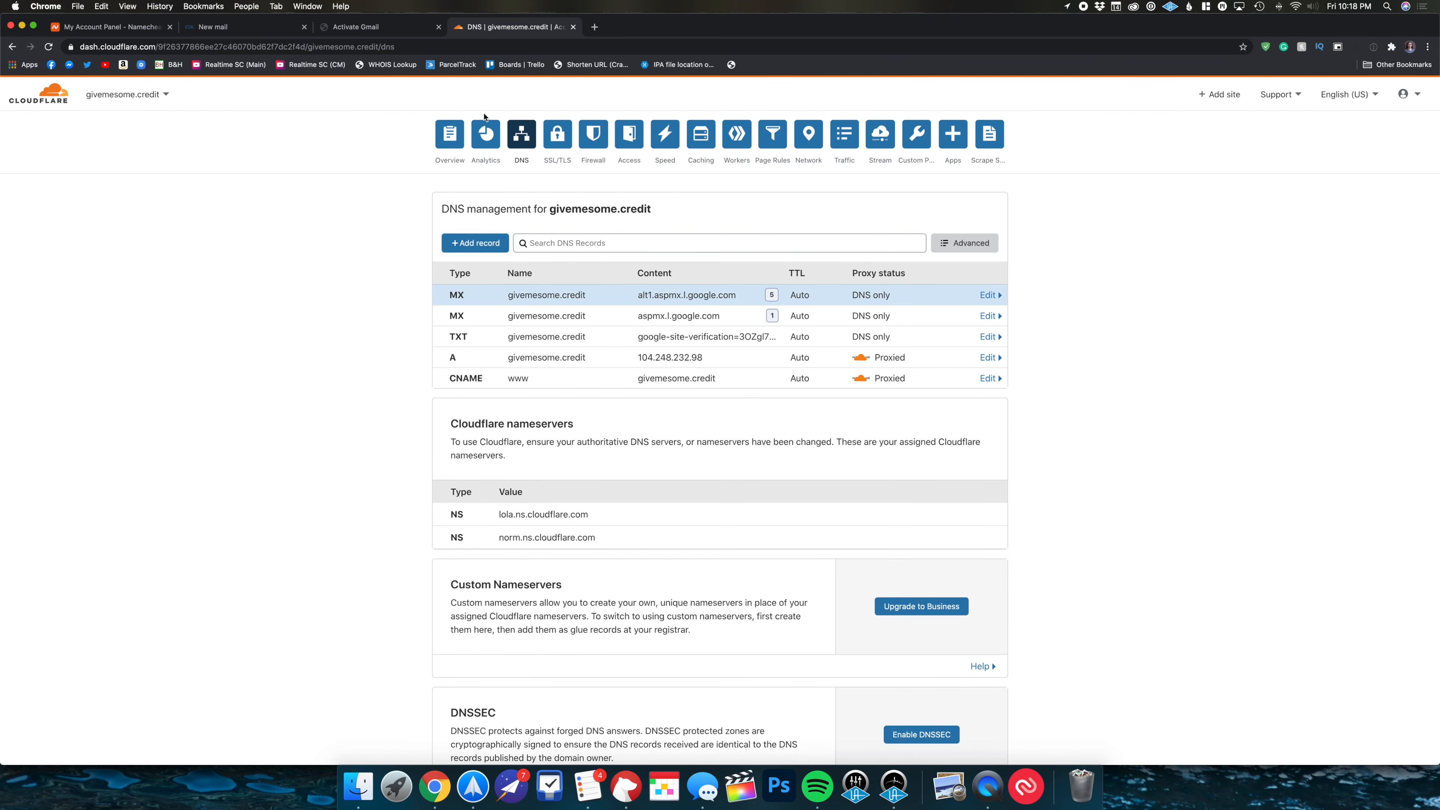
- Copy ALT2.ASPMX.L.GOOGLE.COM and add it as a root MX record with priority 5
left_click(383, 29)
left_click_drag(641, 607, 516, 607)
key("super+c")
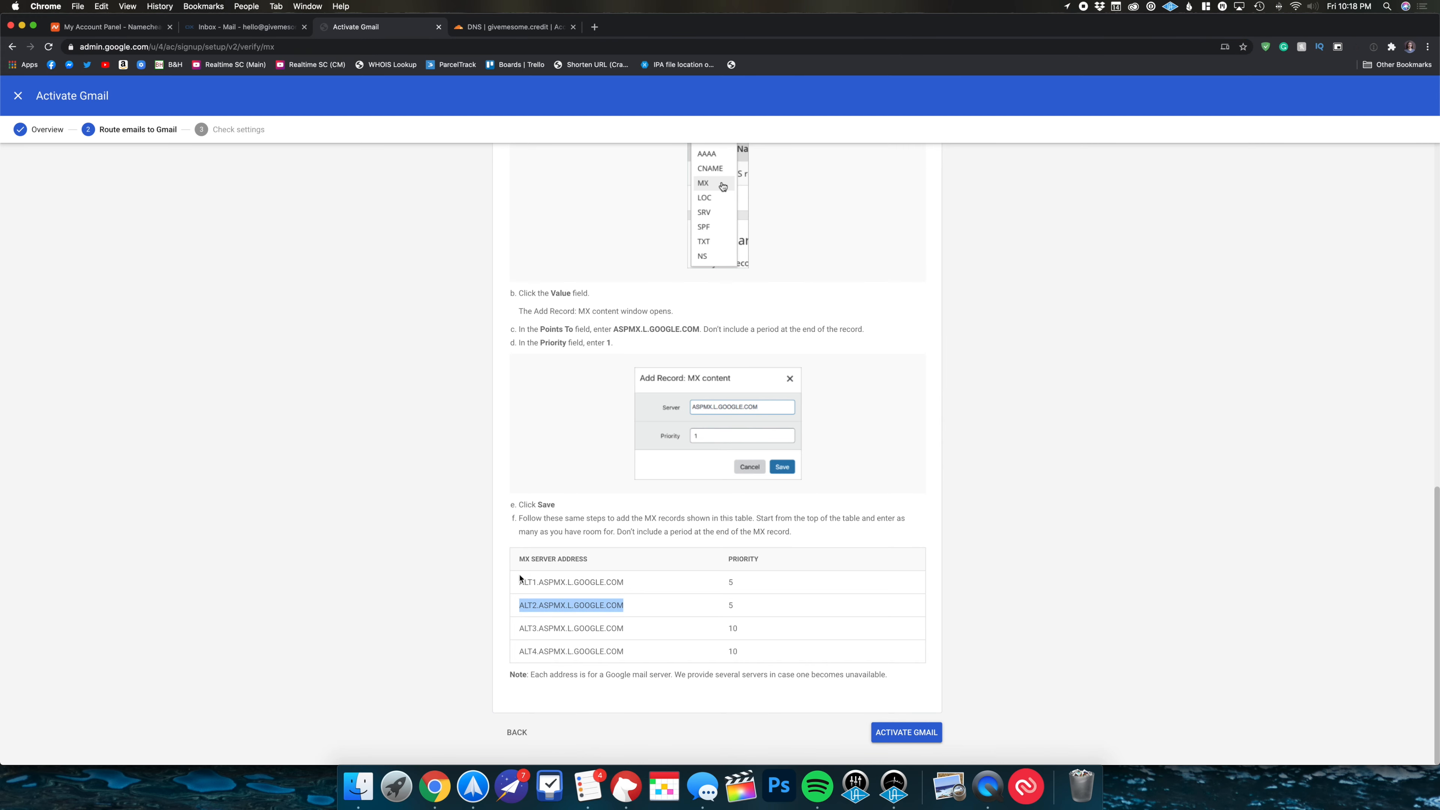
left_click(515, 29)
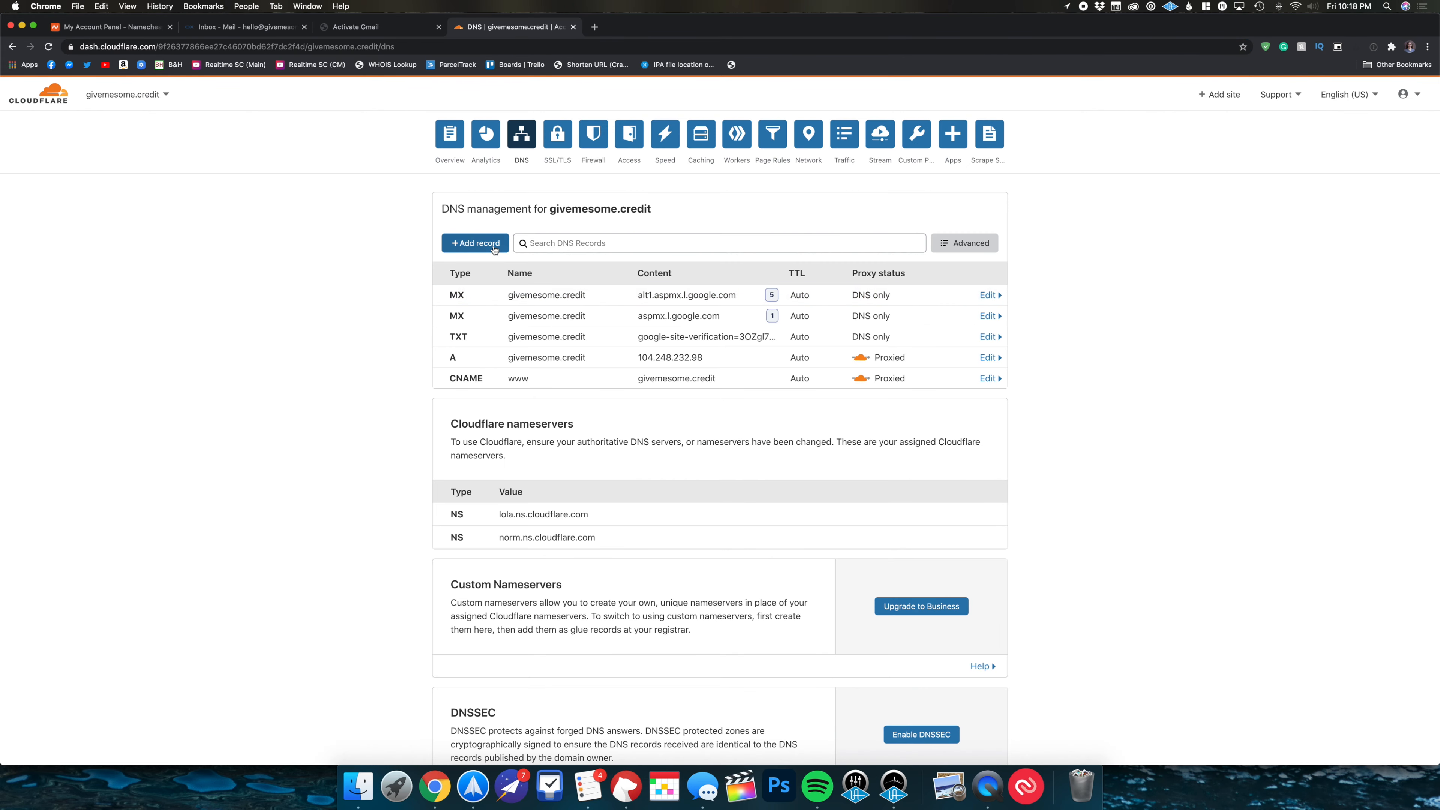
left_click(477, 242)
left_click(474, 309)
scroll(473, 419, "down", 5)
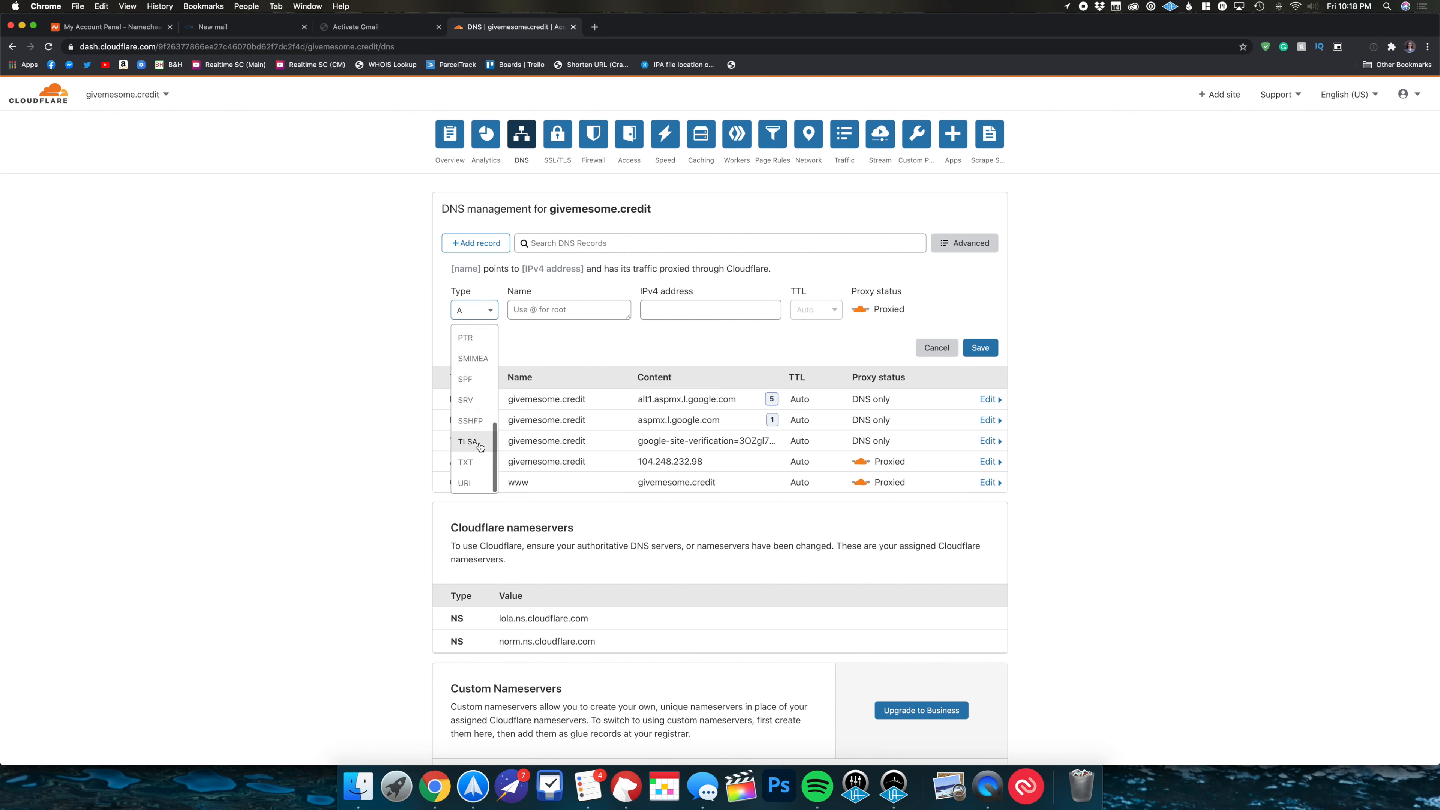
scroll(472, 434, "up", 3)
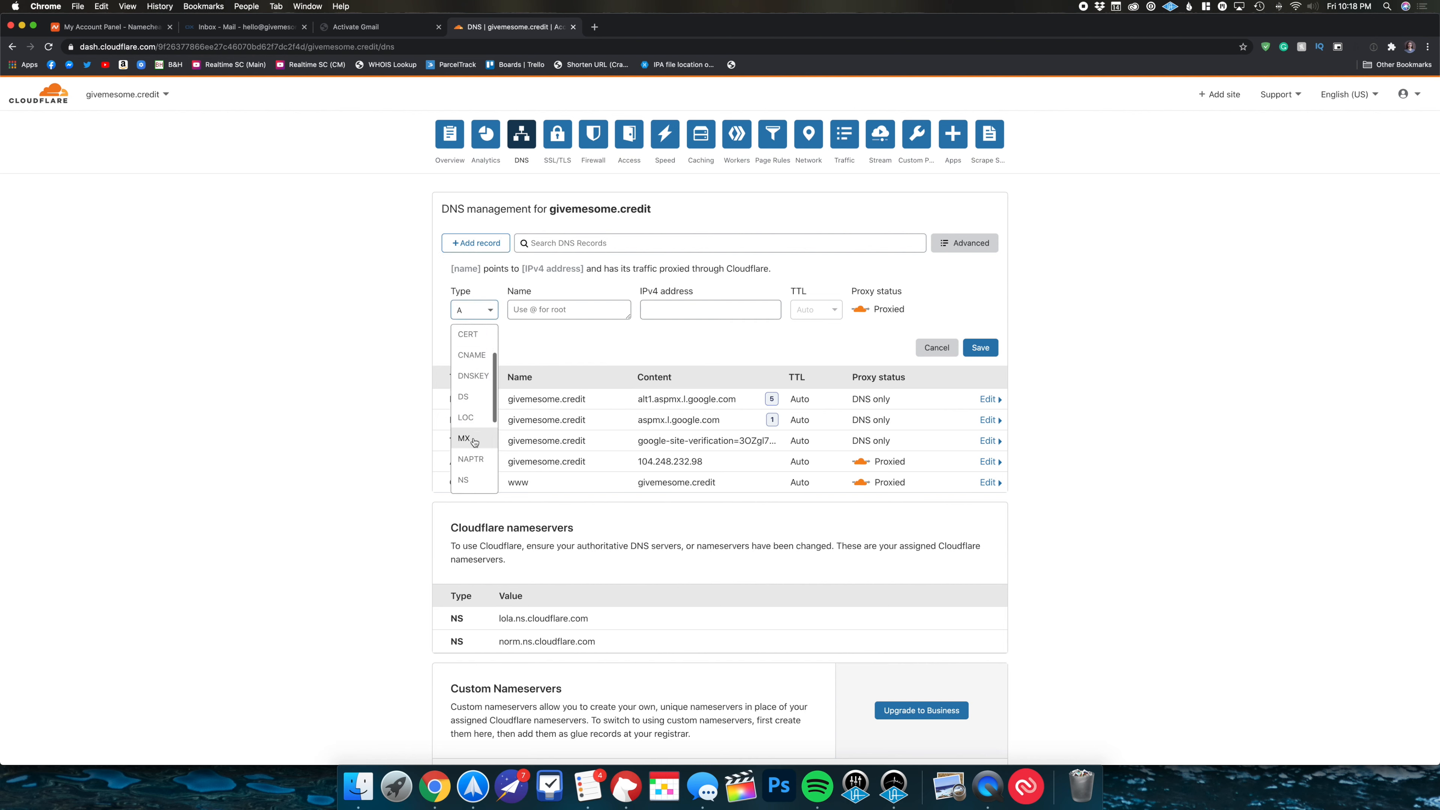
left_click(470, 440)
type("@")
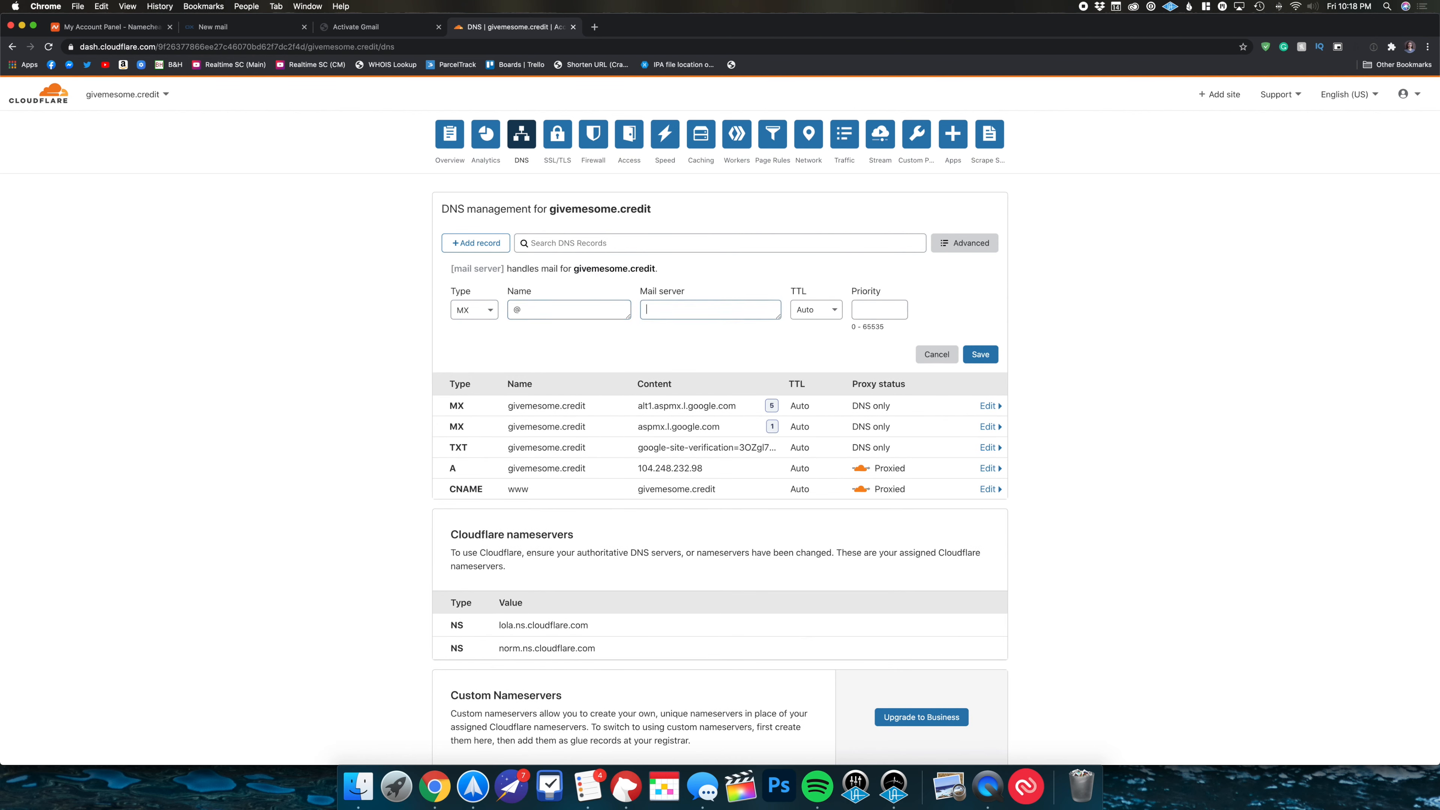
key("super+v")
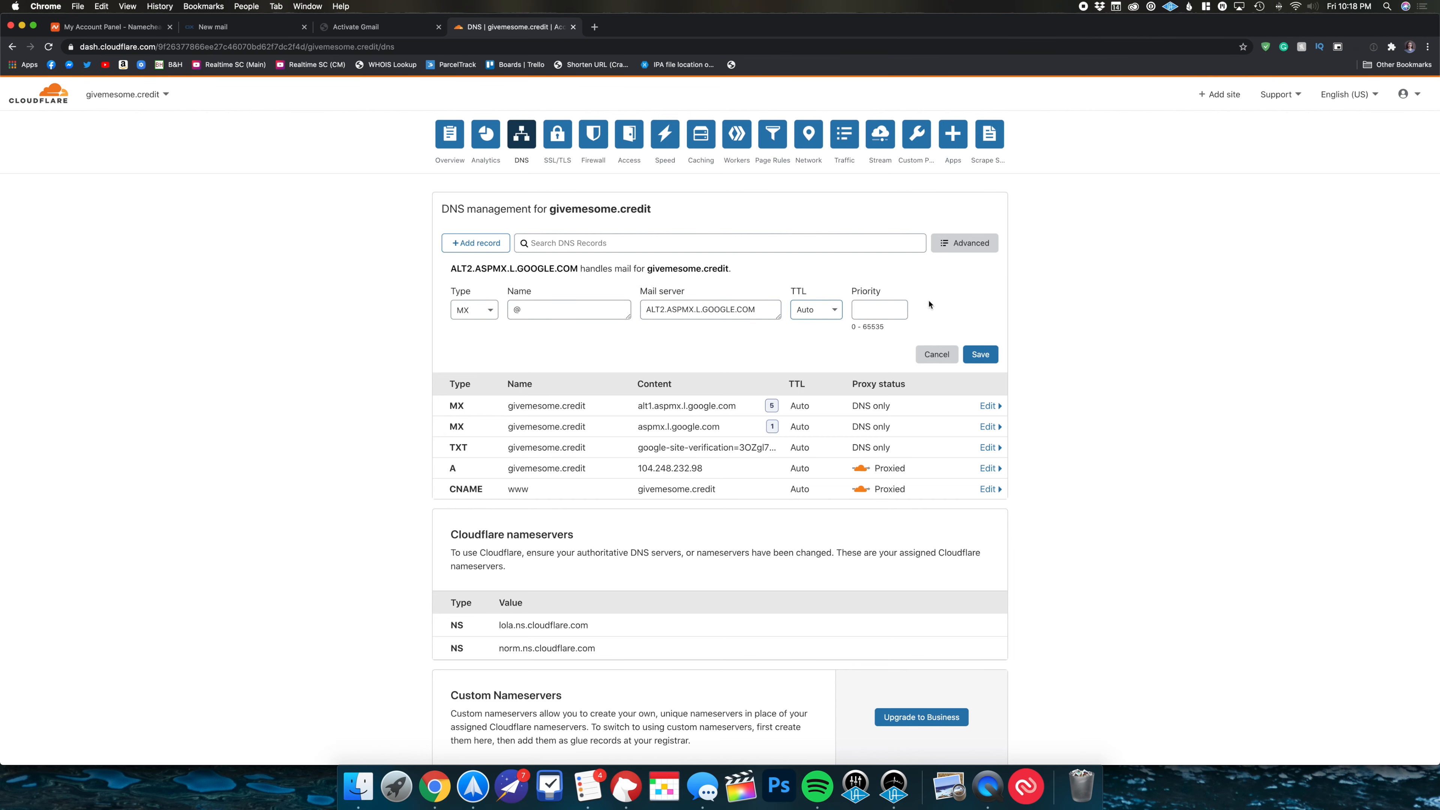
type("5")
left_click(980, 354)
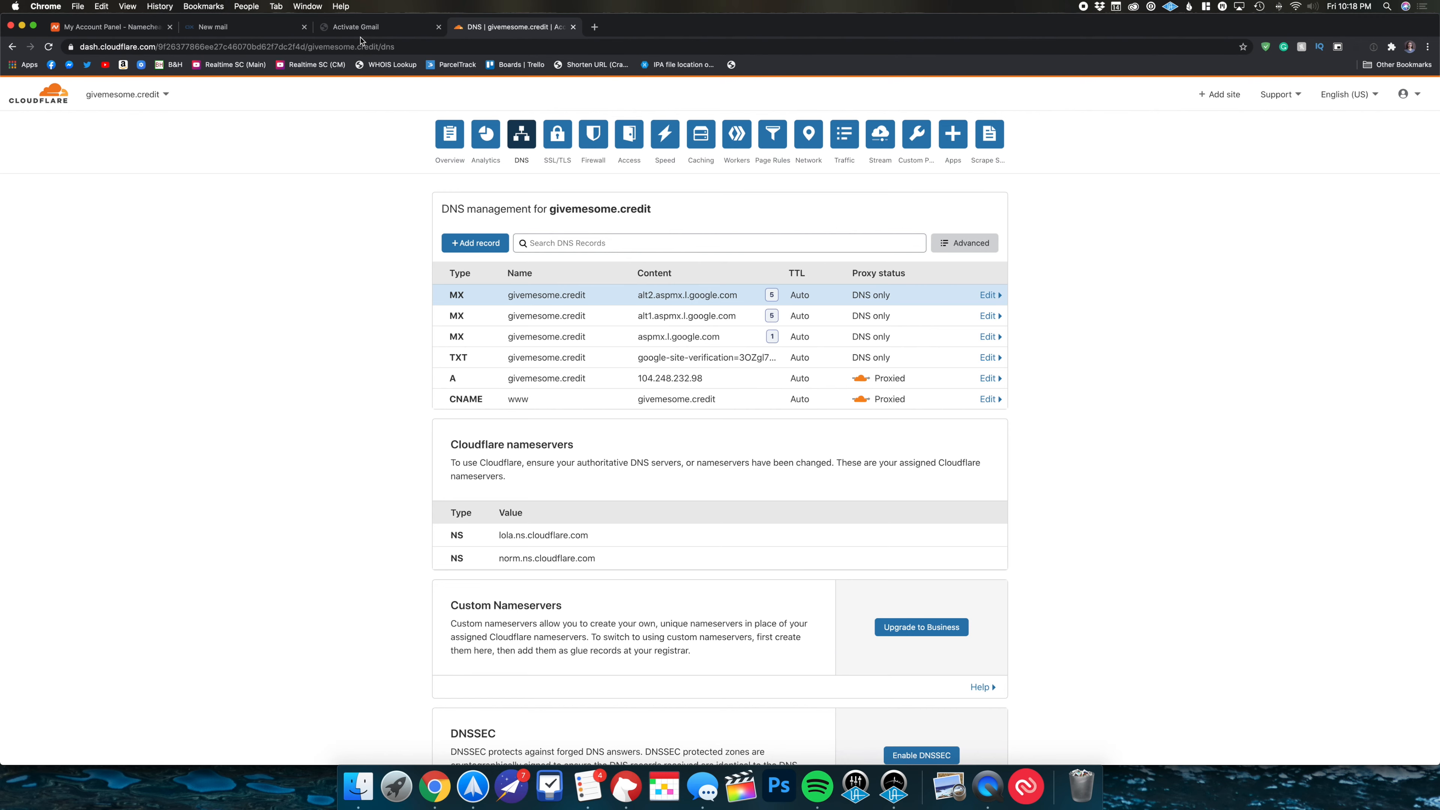
left_click(356, 26)
- Copy ALT3.ASPMX.L.GOOGLE.COM and add it as a root MX record with priority 10
left_click_drag(641, 630, 518, 627)
key("super+c")
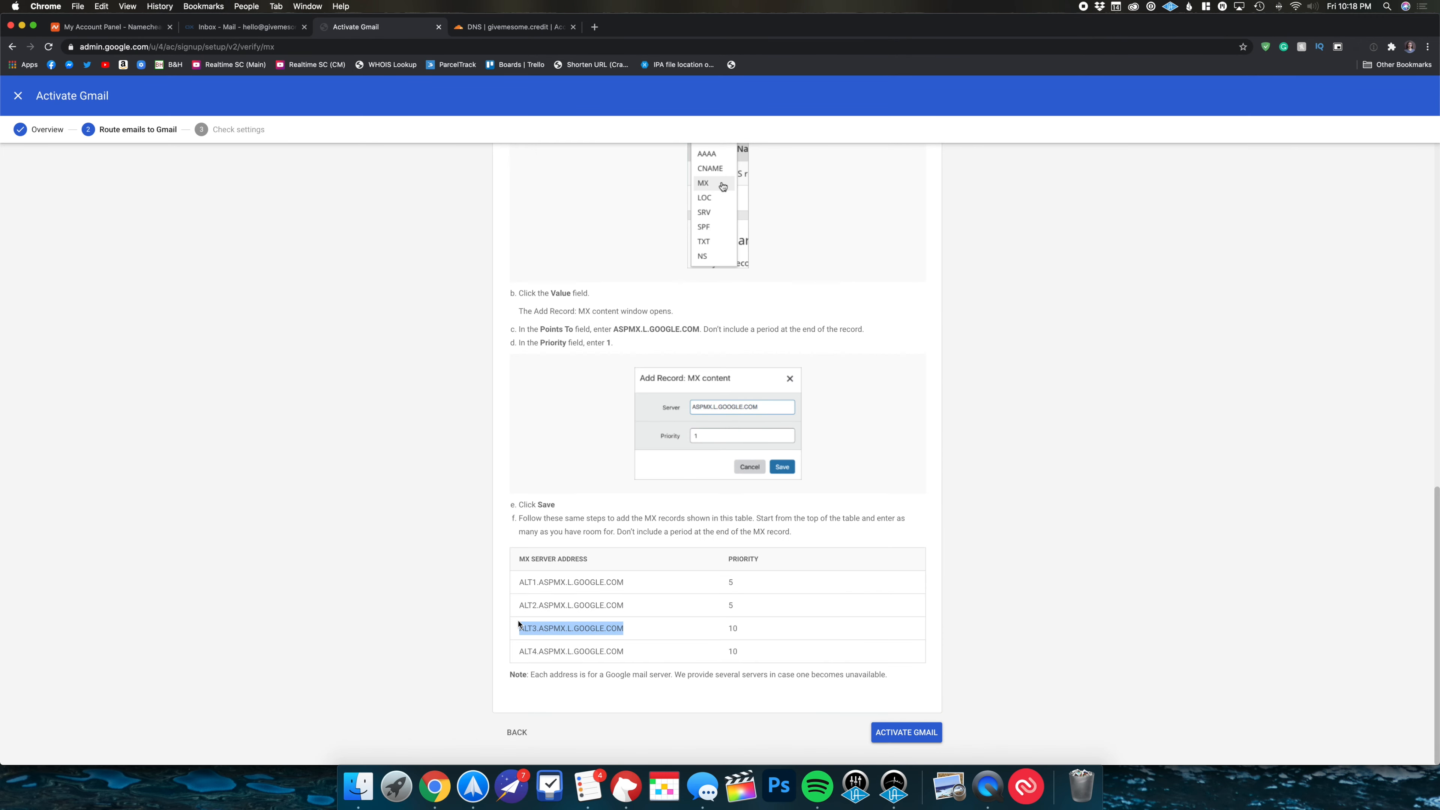
left_click(486, 26)
left_click(475, 242)
left_click(482, 309)
scroll(480, 392, "down", 5)
scroll(478, 407, "up", 3)
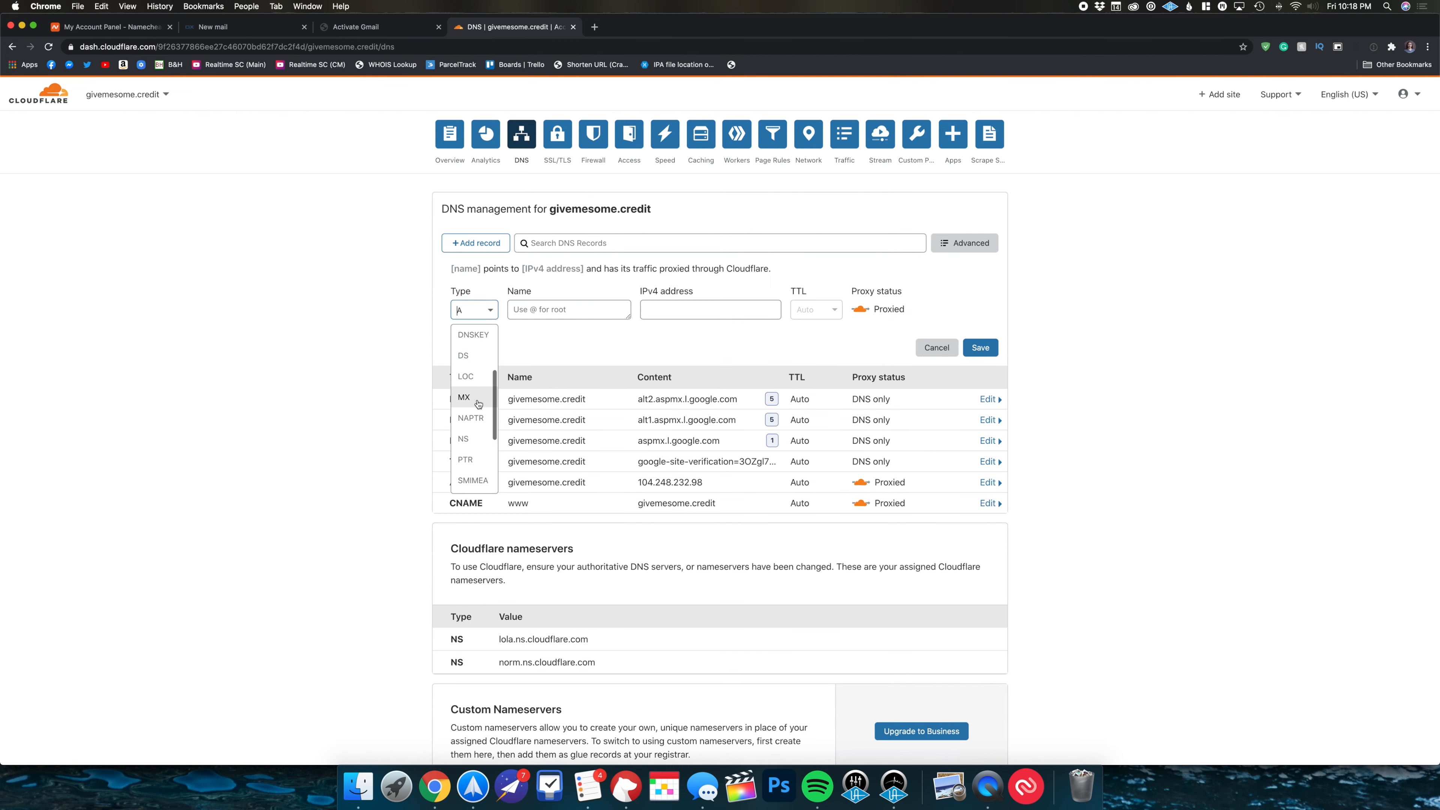
left_click(478, 401)
type("@")
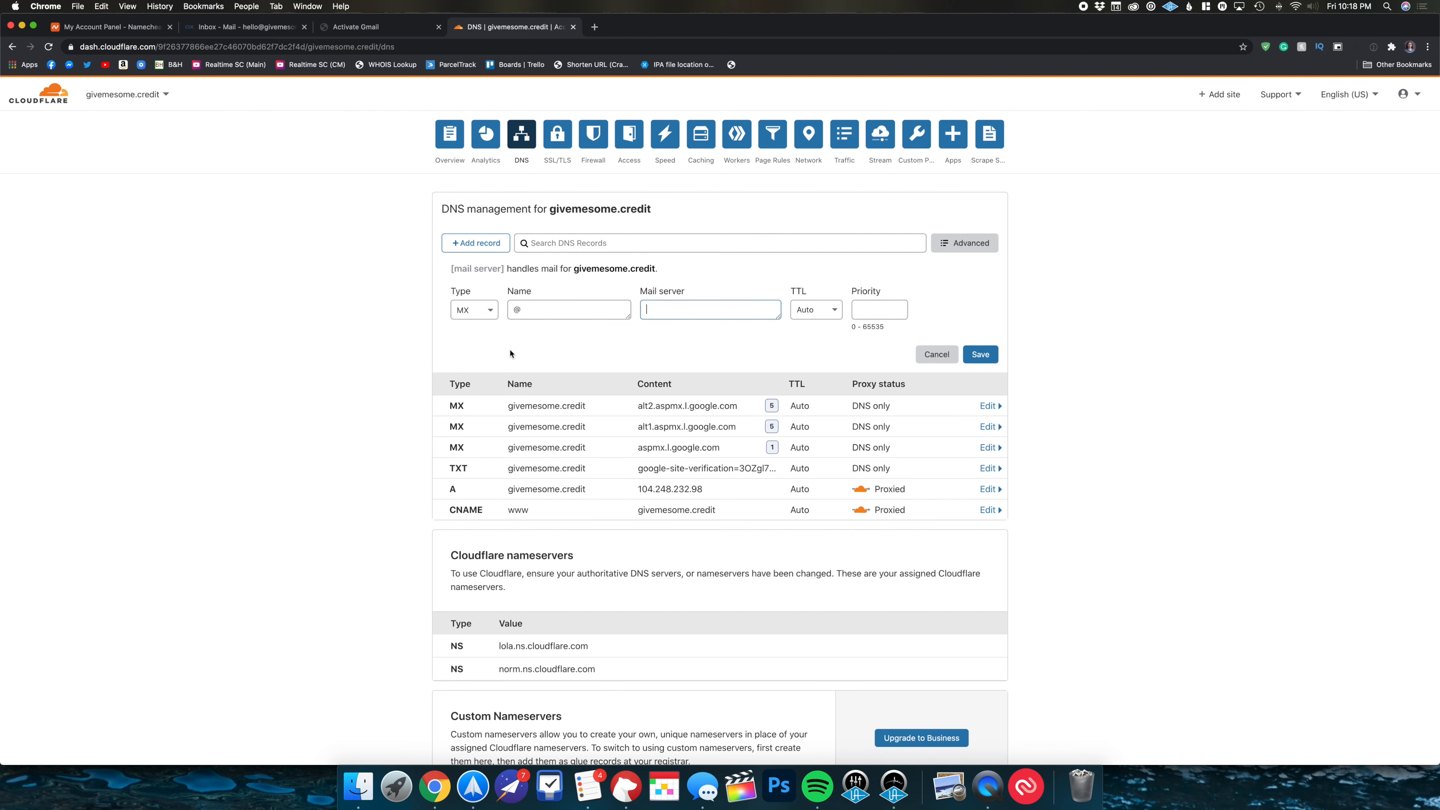
key("super+v")
type("10")
left_click(980, 356)
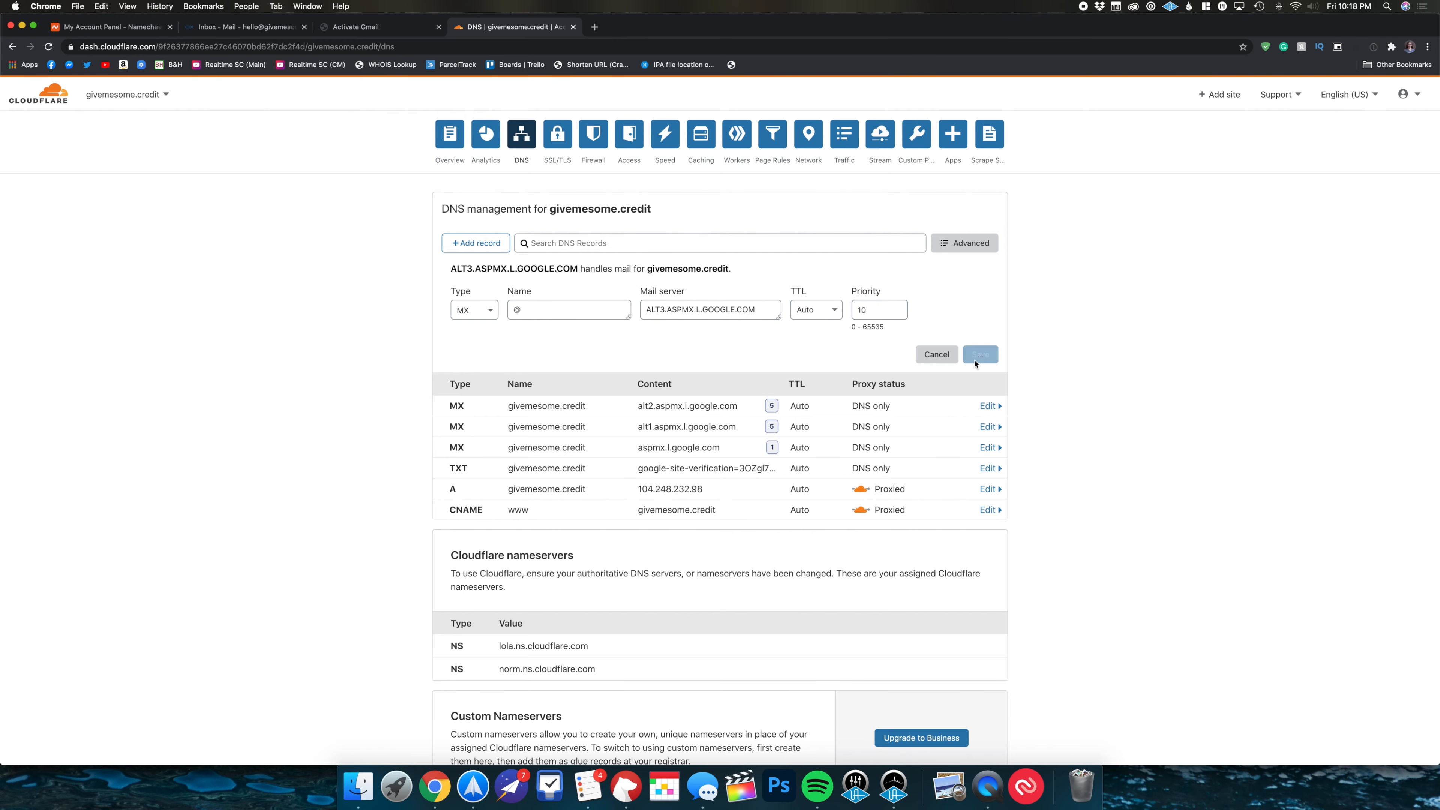
left_click(381, 29)
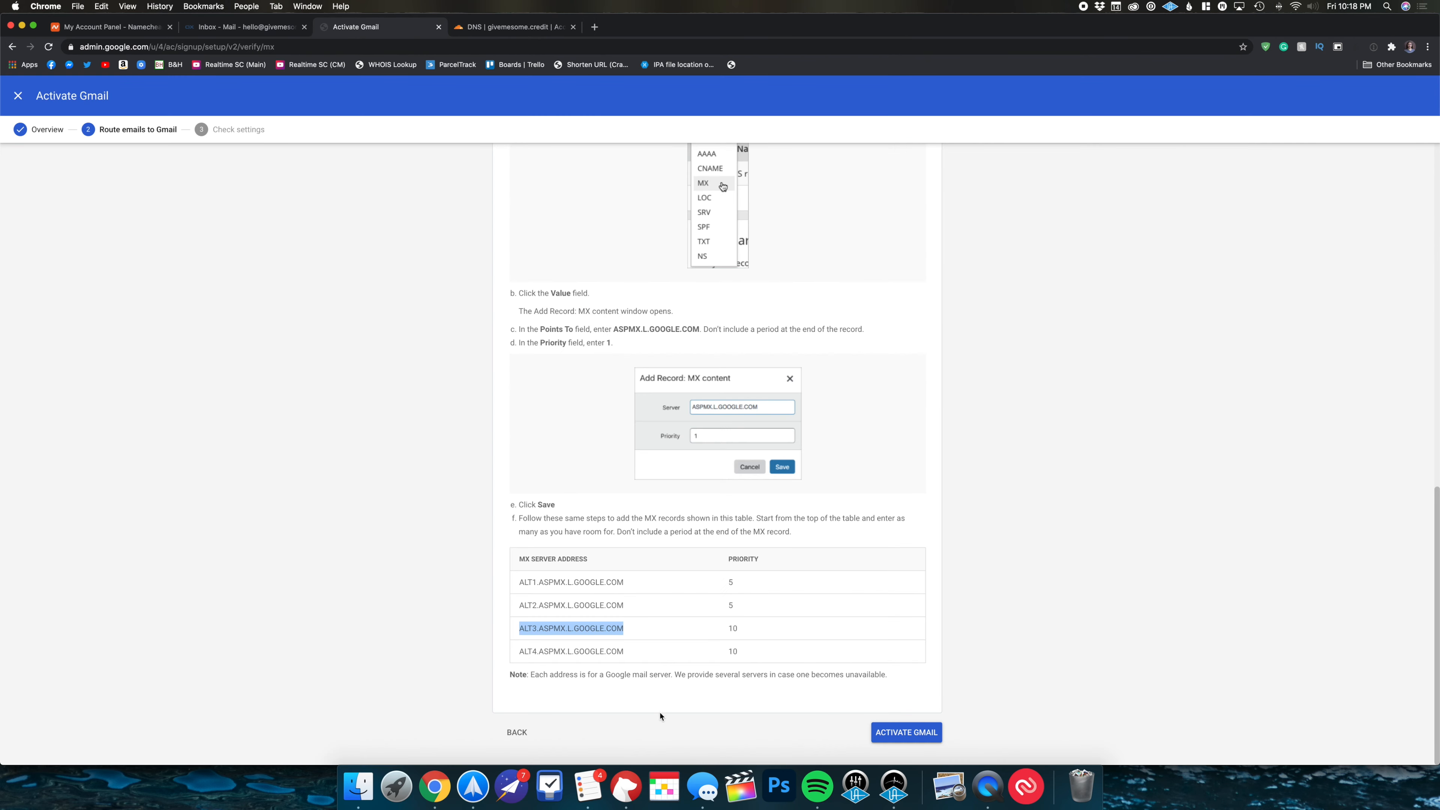
- Copy ALT4.ASPMX.L.GOOGLE.COM and add it as a root MX record with priority 10
left_click_drag(624, 651, 520, 652)
key("cmd+c")
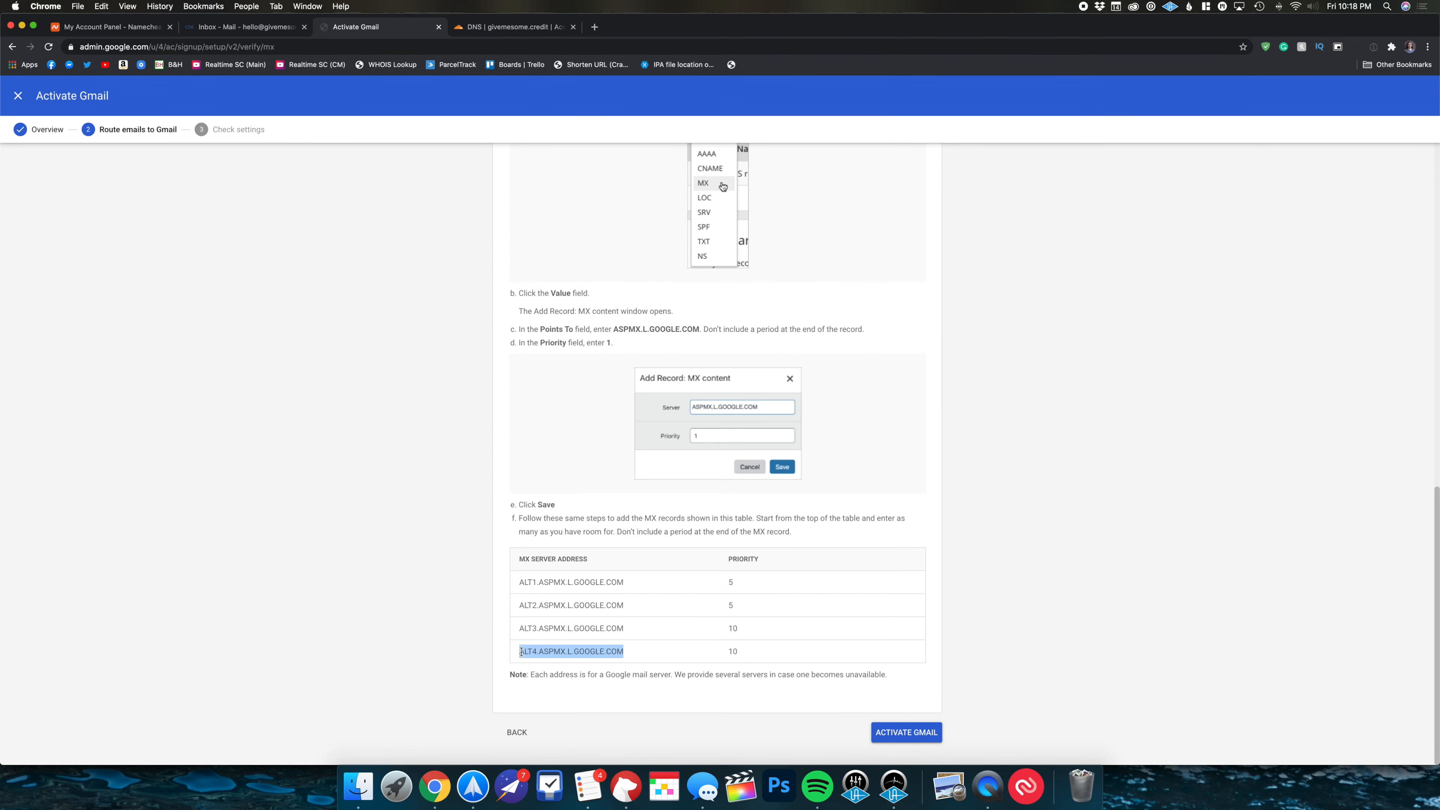
left_click(513, 29)
left_click(475, 243)
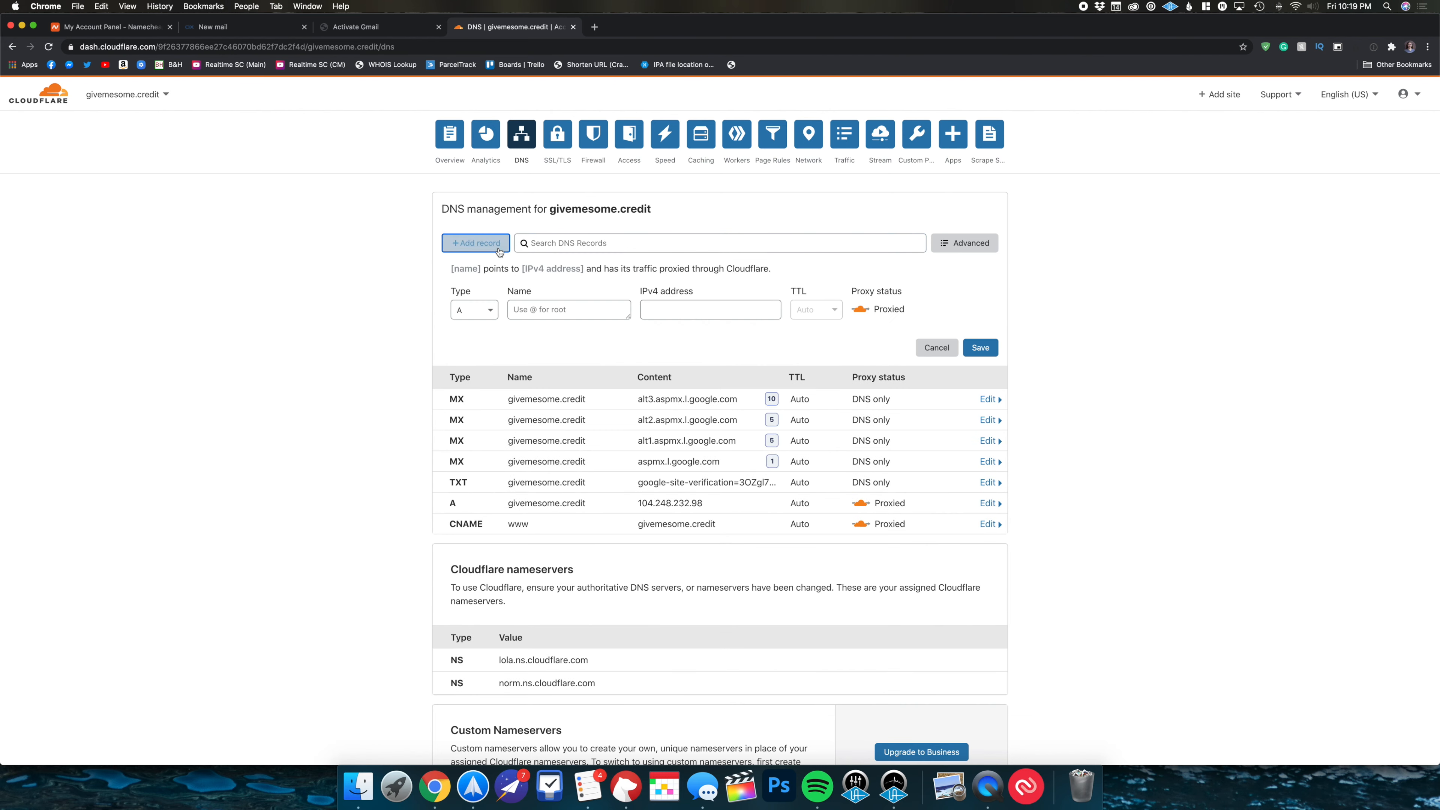
left_click(488, 310)
scroll(483, 408, "down", 5)
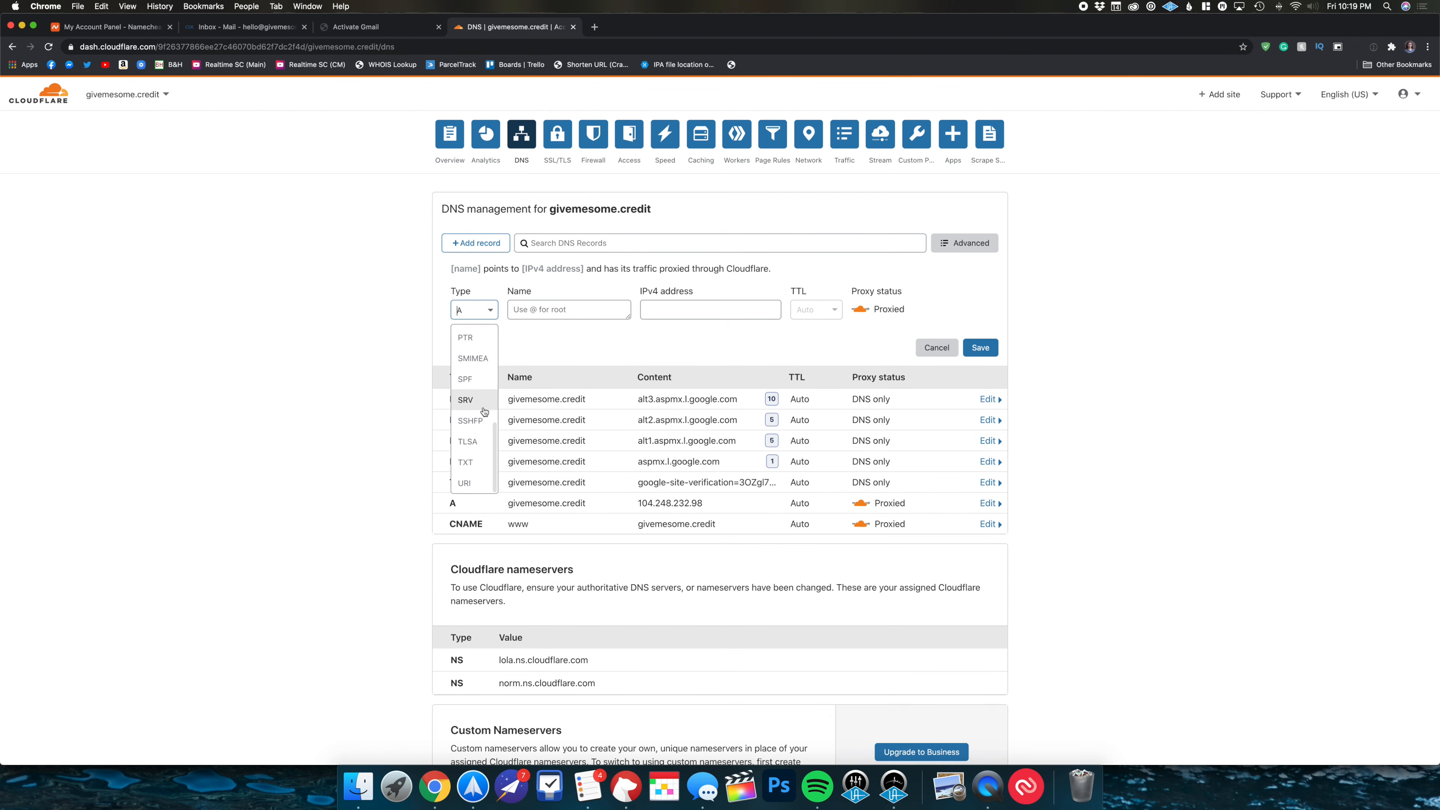
left_click(480, 379)
type("@")
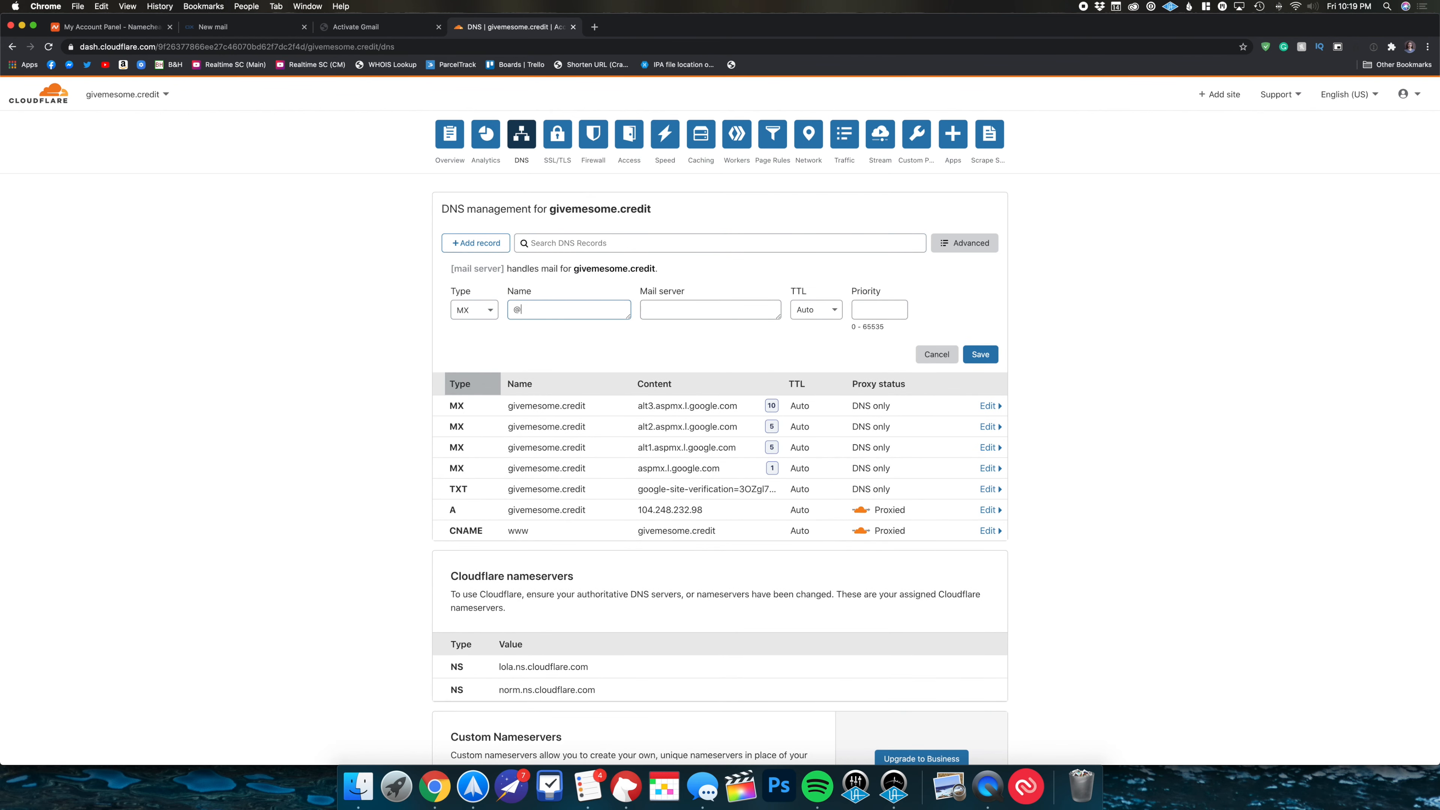
key("Tab")
key("cmd+v")
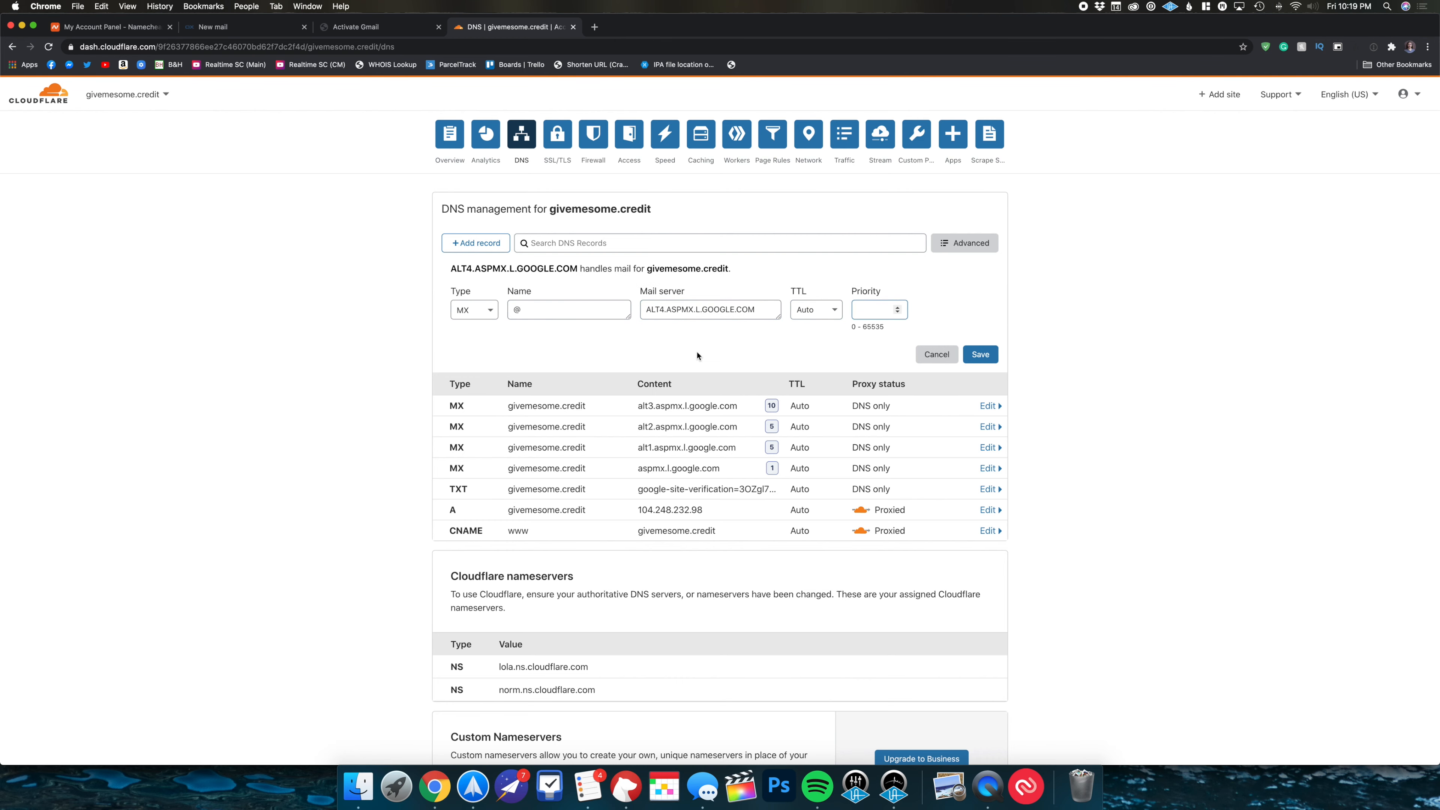
type("10")
left_click(978, 355)
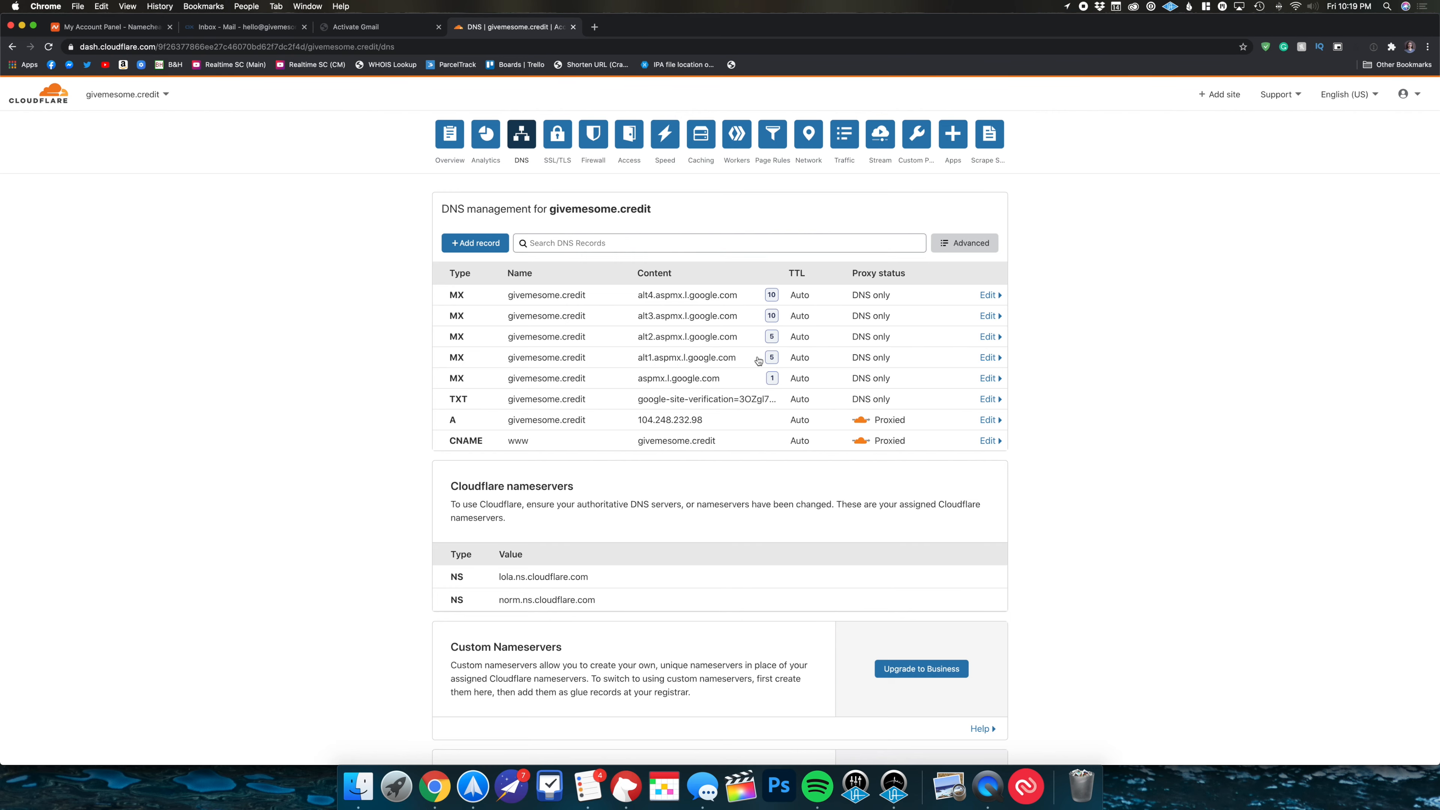
left_click(390, 28)
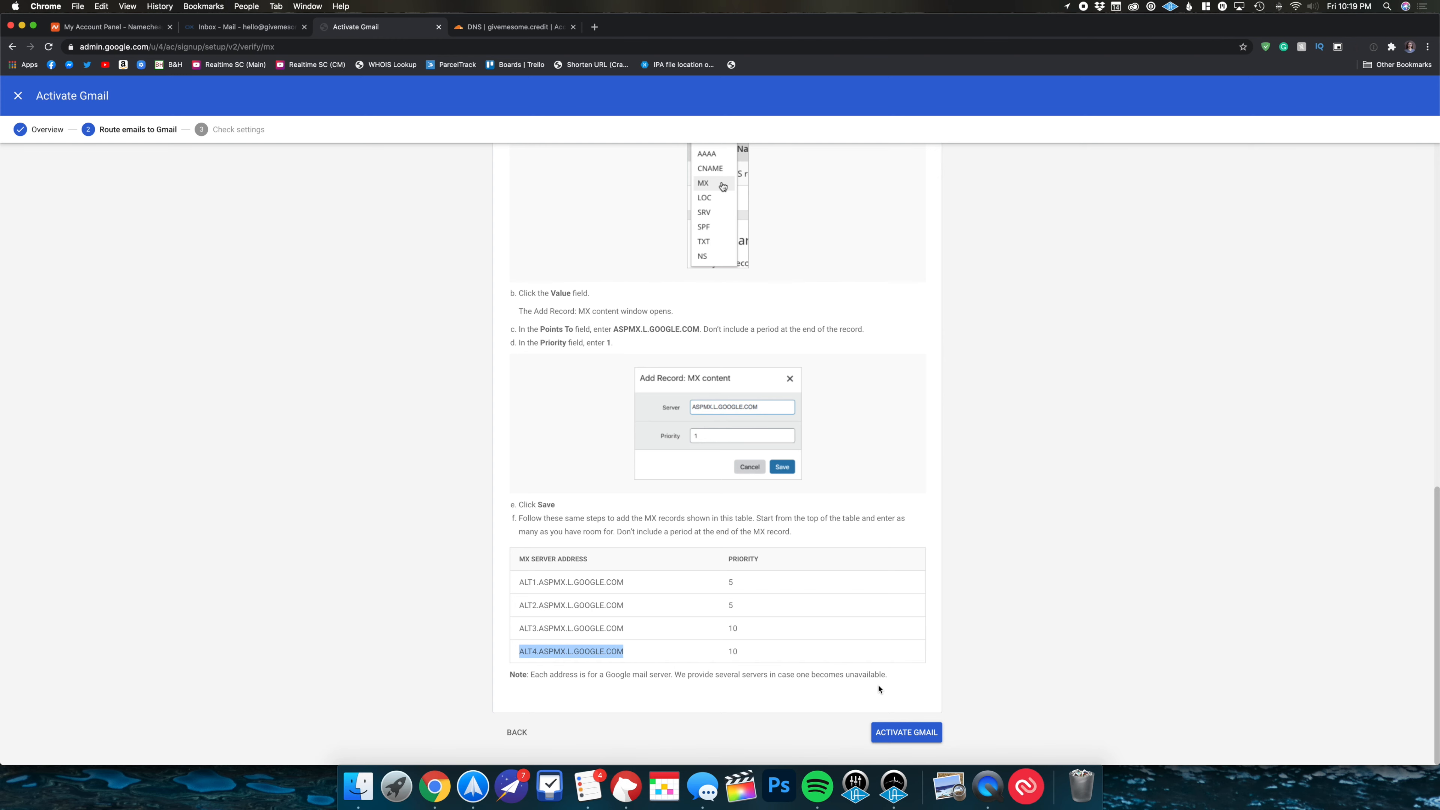
- Activate Gmail for givemesome.credit now that all five MX records exist
left_click(907, 732)
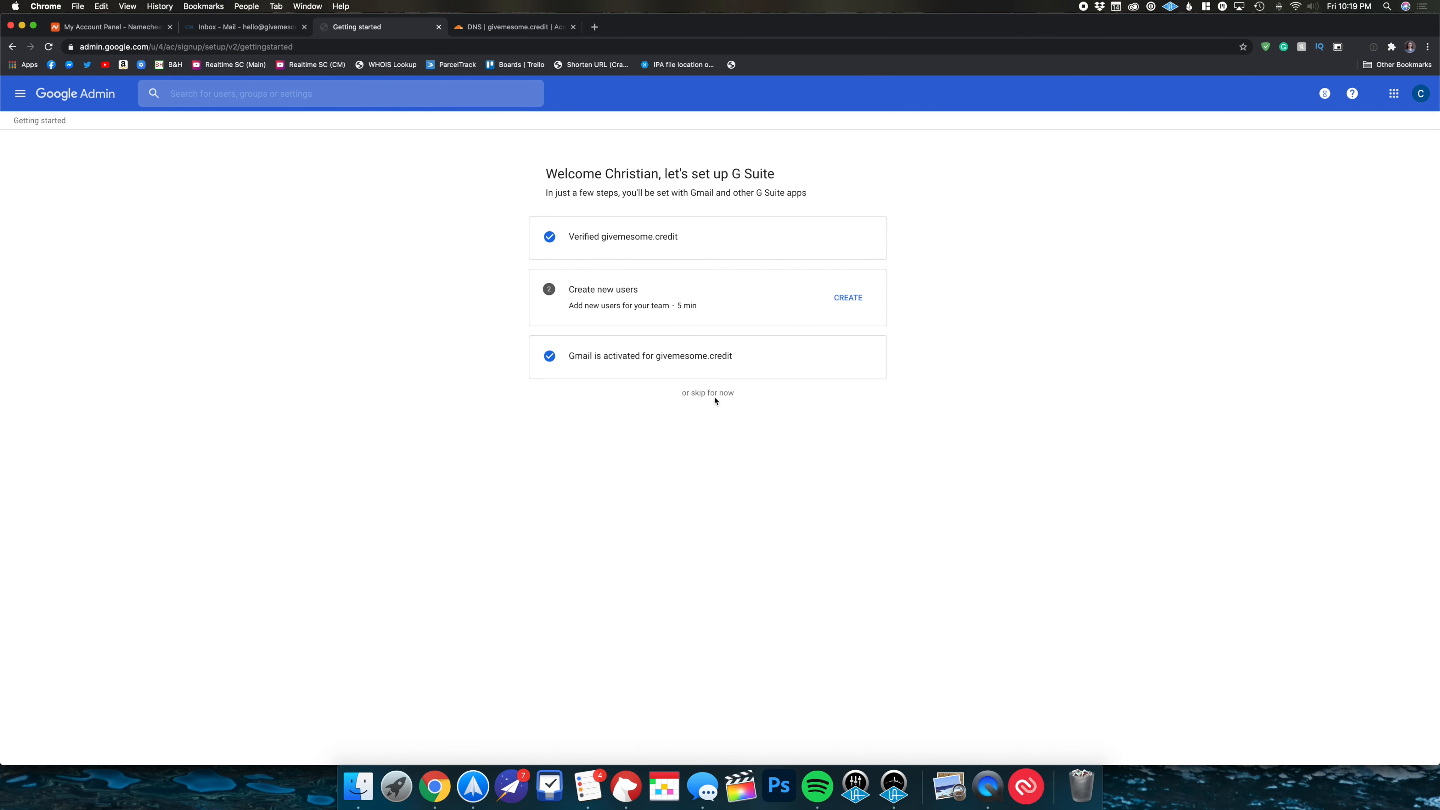
- Skip the remaining setup steps and send a test email to the new mailbox
left_click(714, 394)
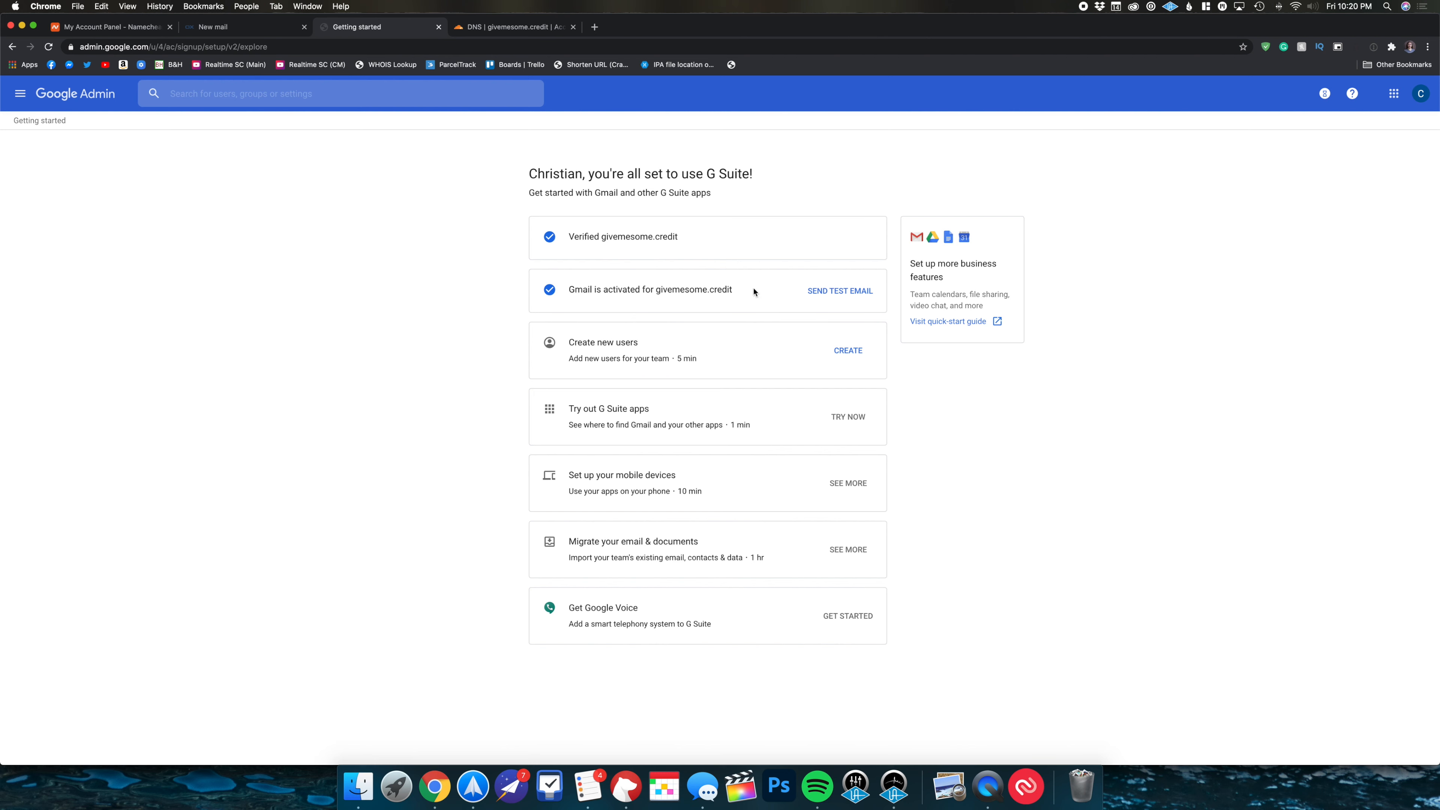
left_click(834, 300)
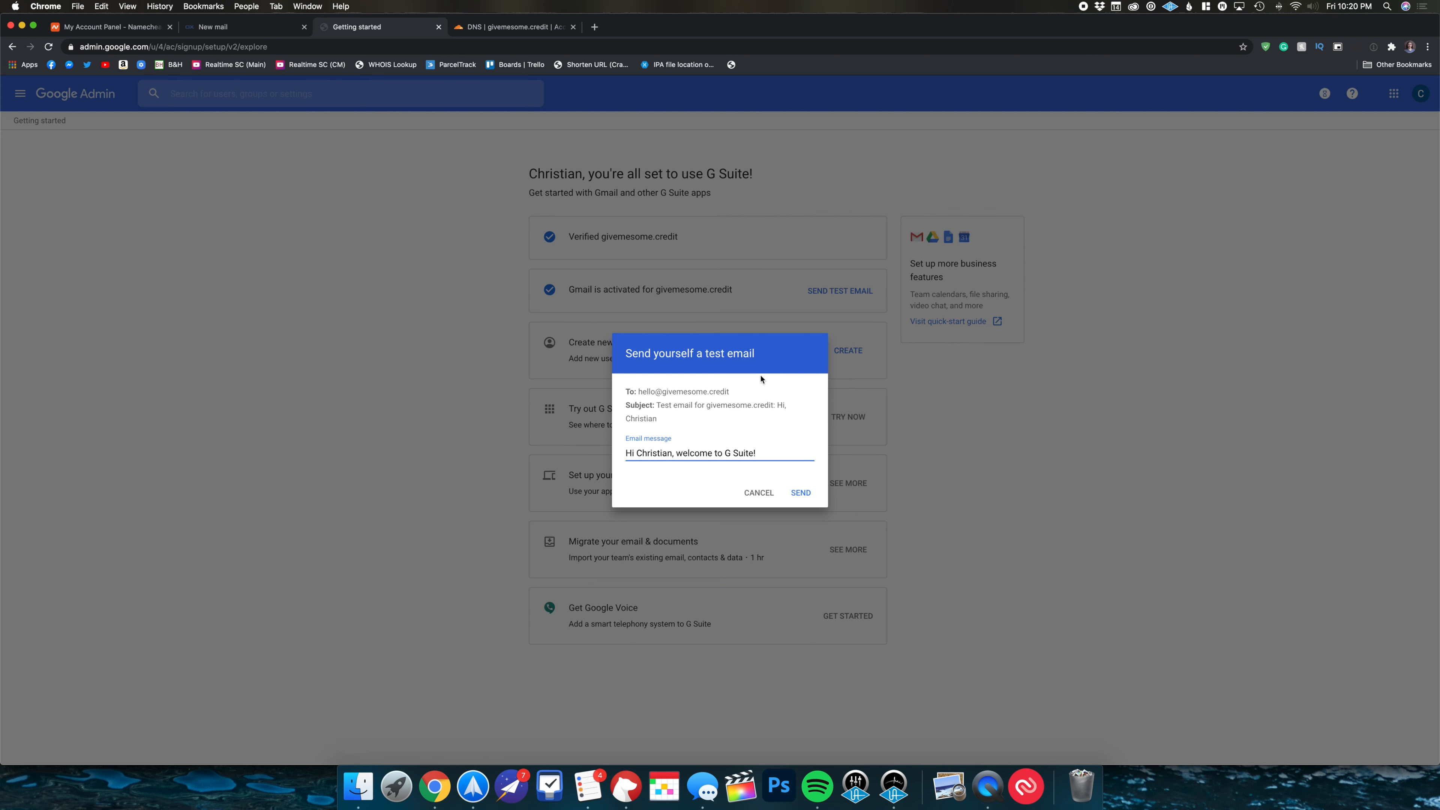
left_click(789, 495)
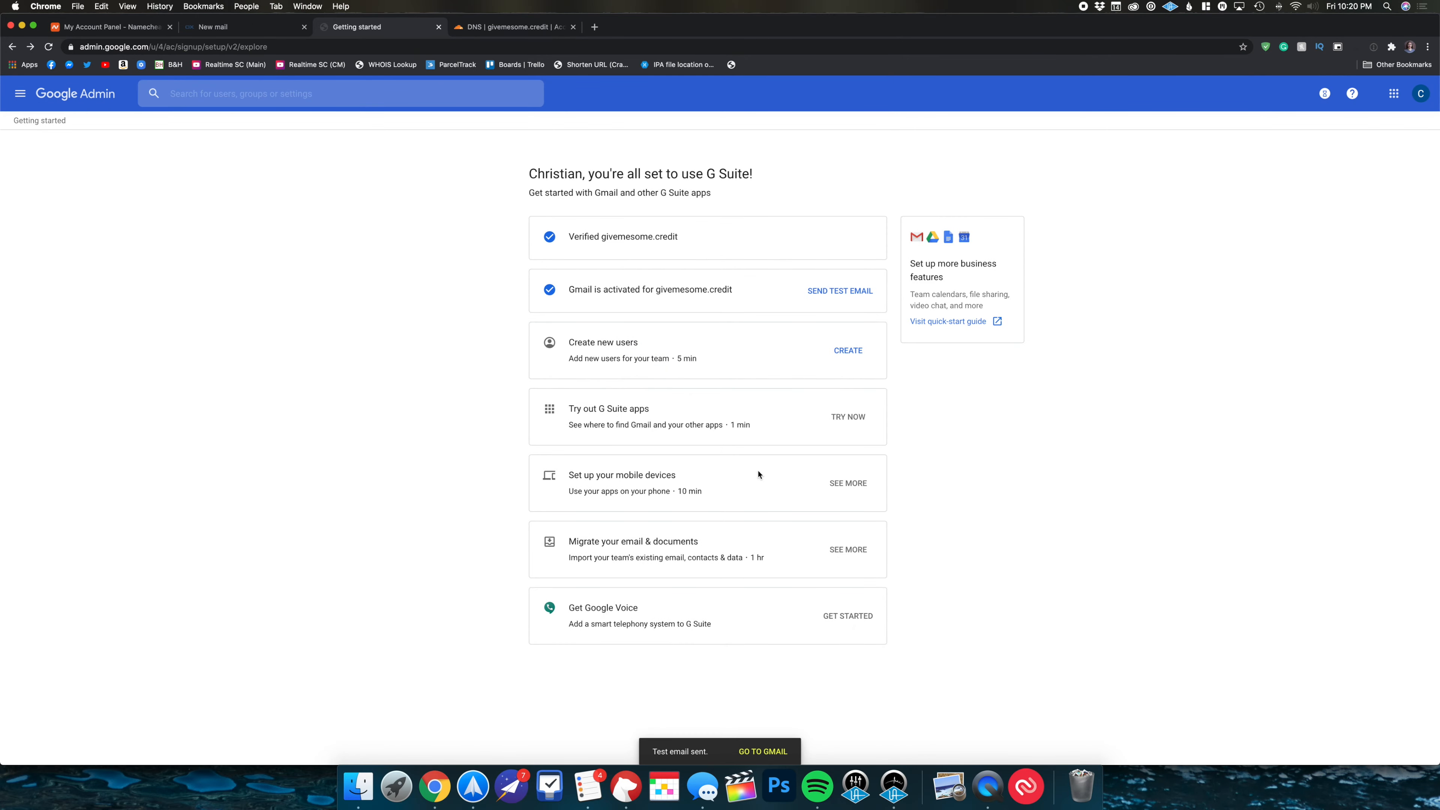
- Check that the G Suite test email arrived in the new Gmail inbox, then return to Google Admin
left_click(761, 752)
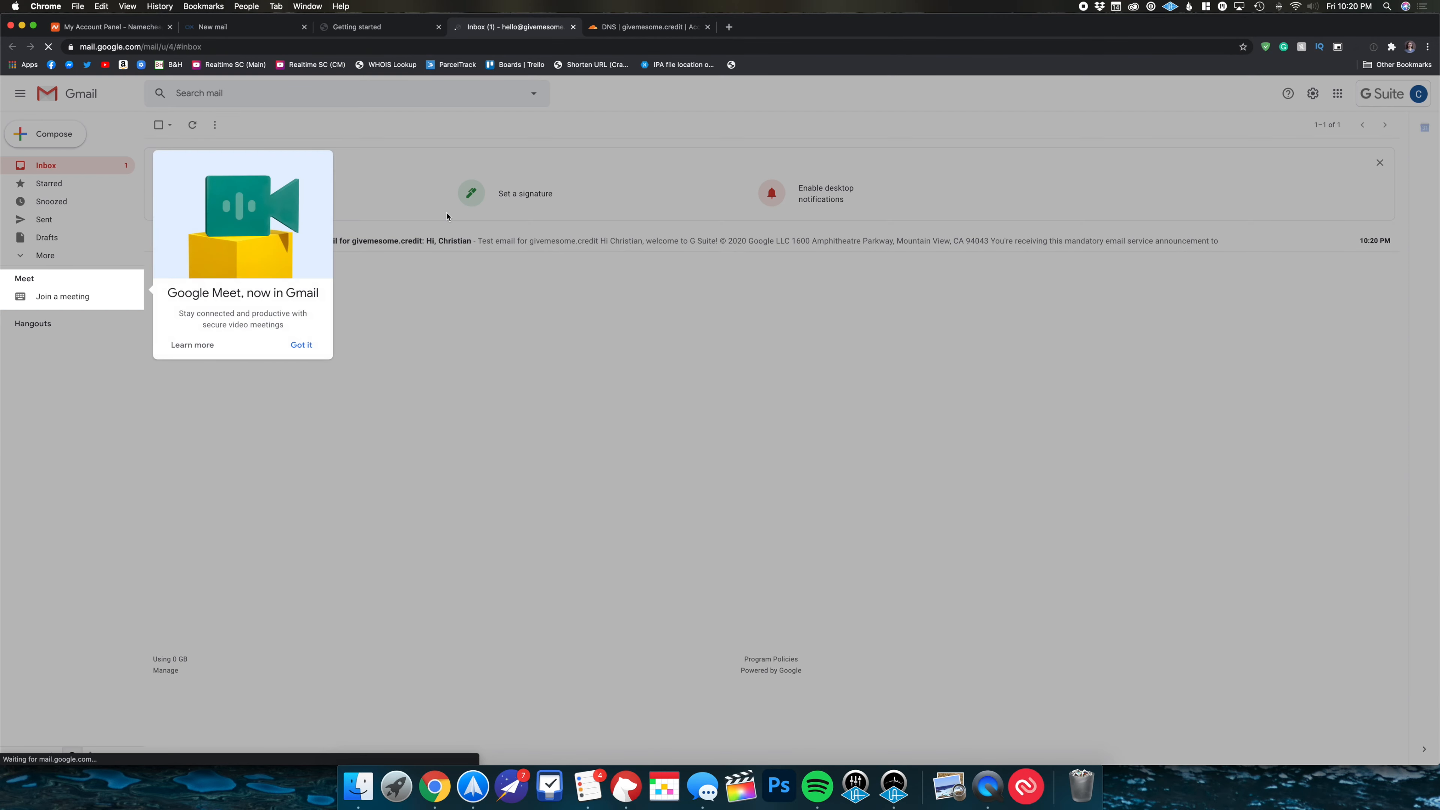
left_click(299, 345)
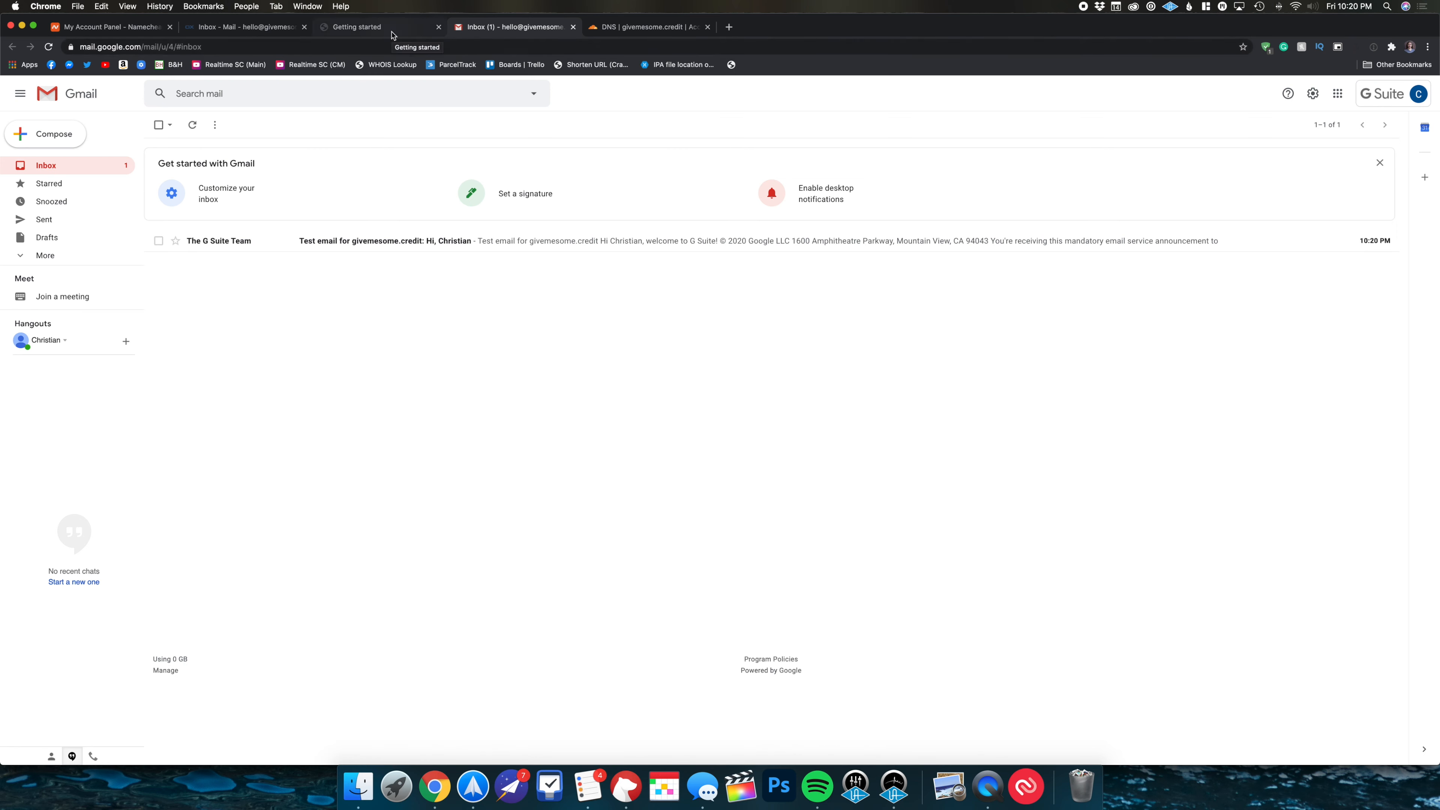
left_click(391, 32)
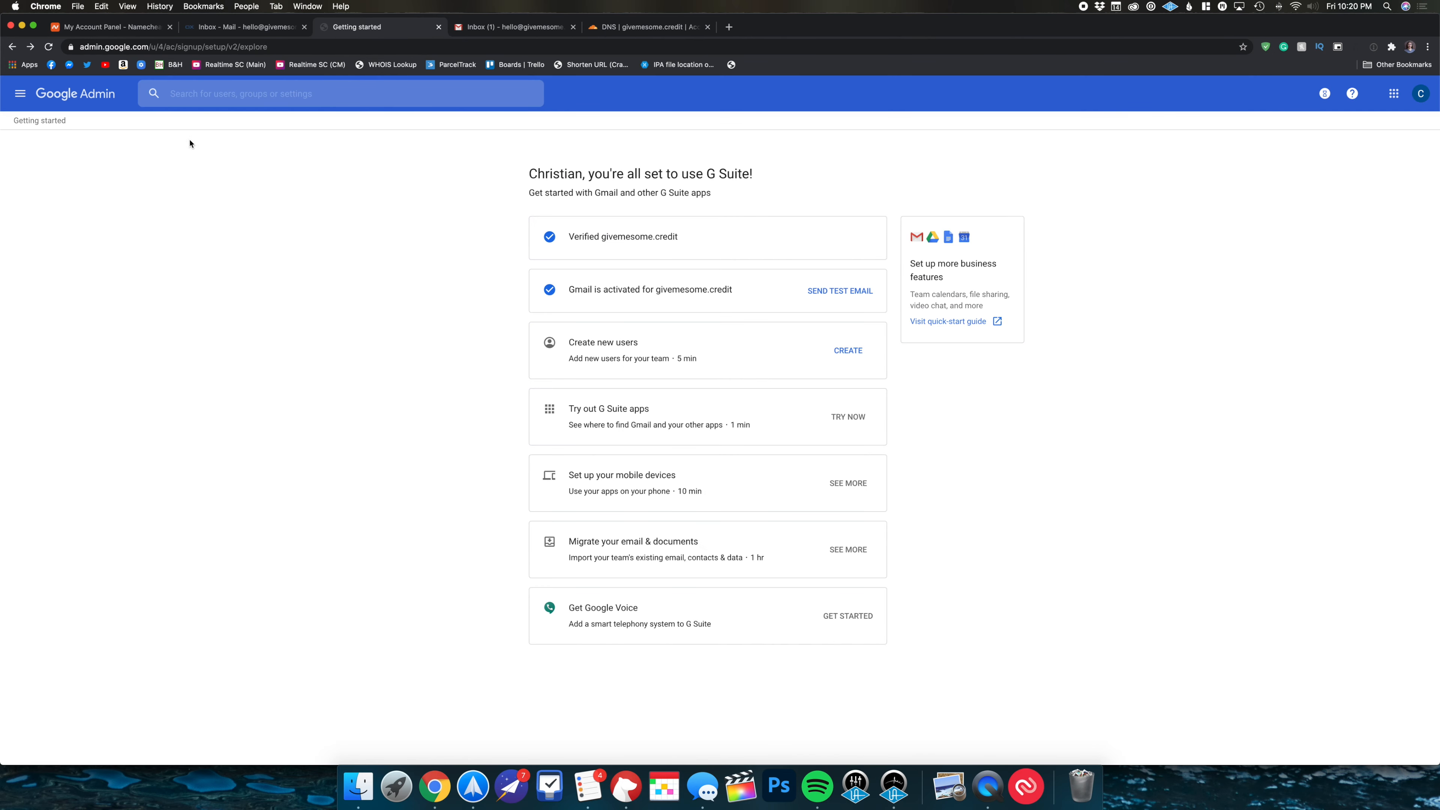
- Go to the Admin console home through the navigation menu and open the Data migration card
left_click(20, 93)
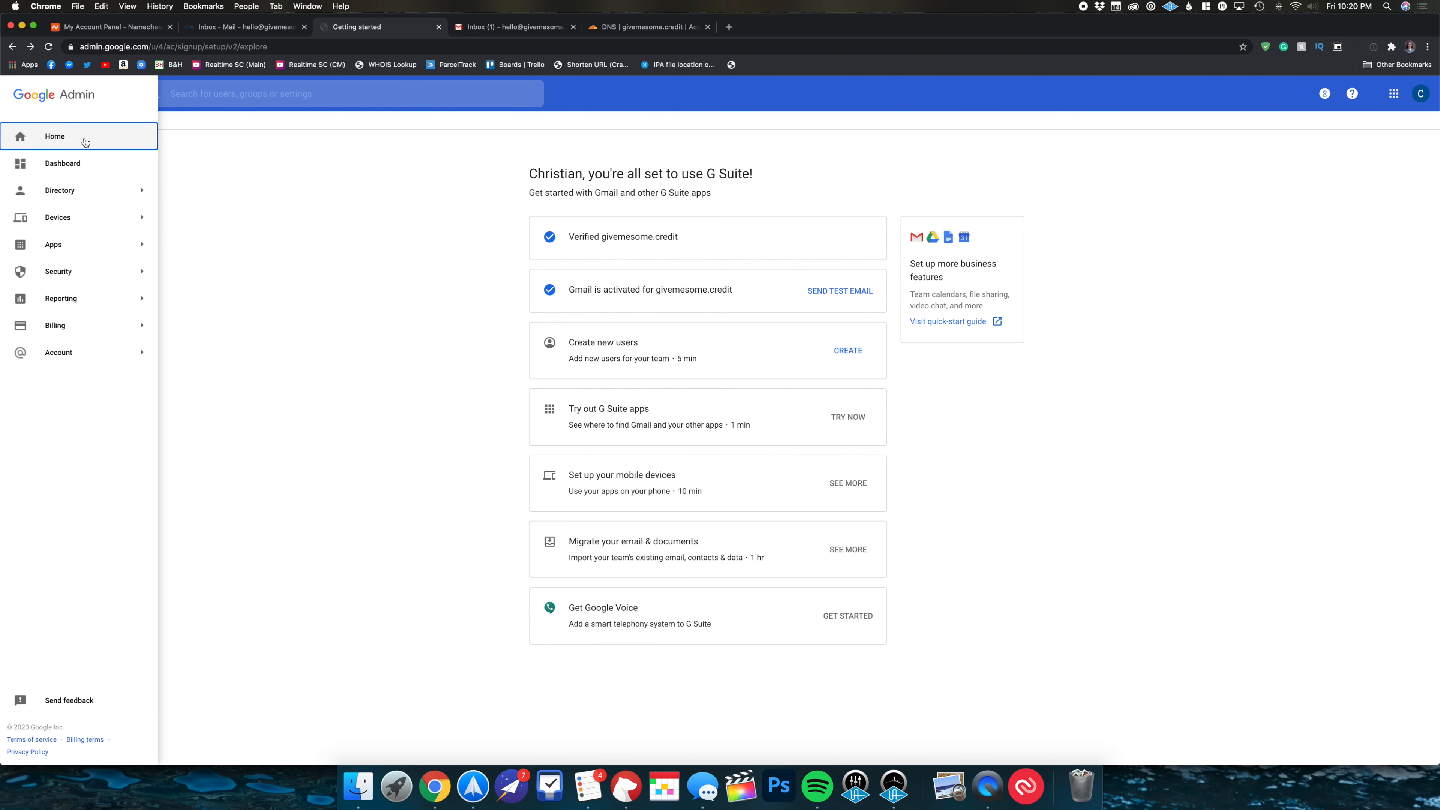
left_click(227, 146)
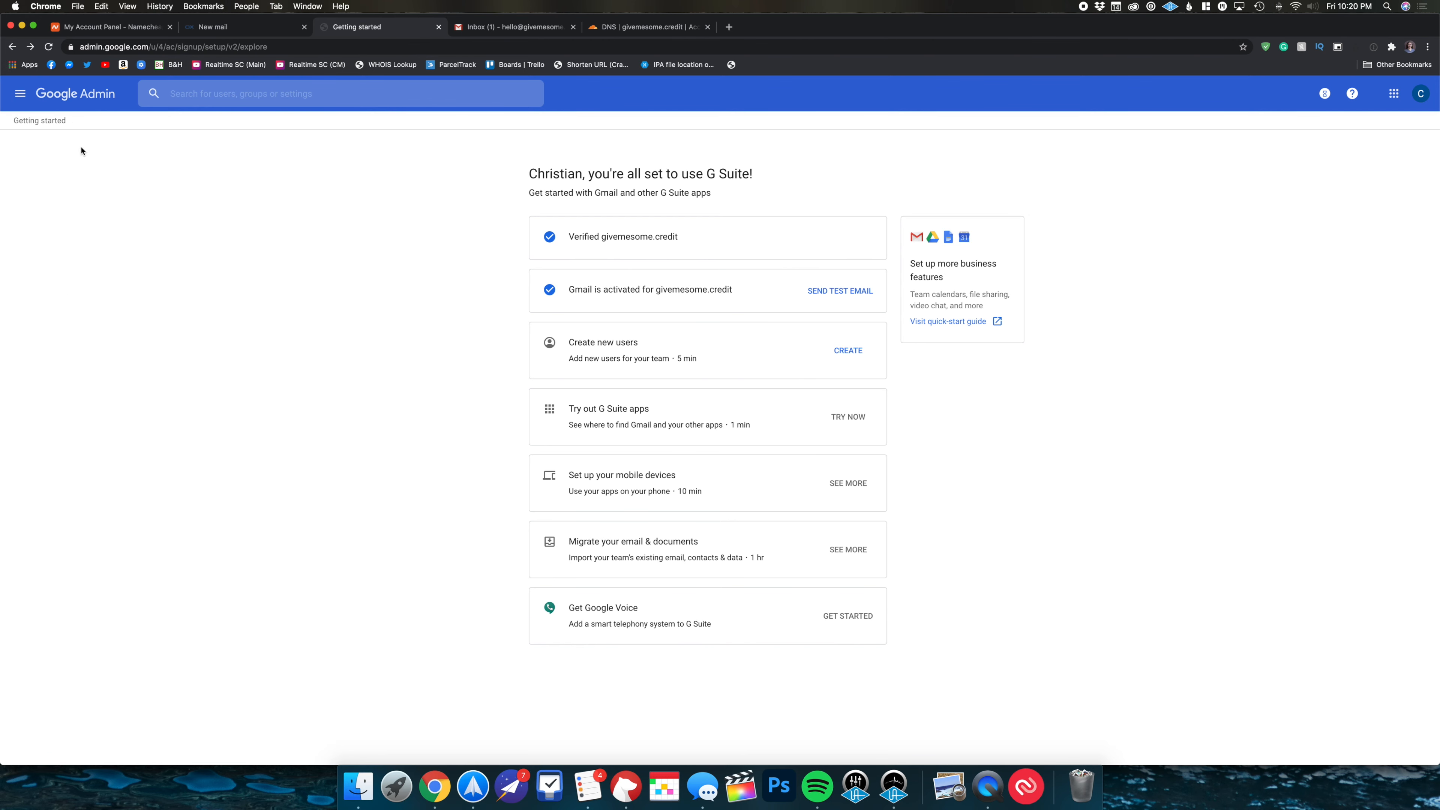
left_click(26, 101)
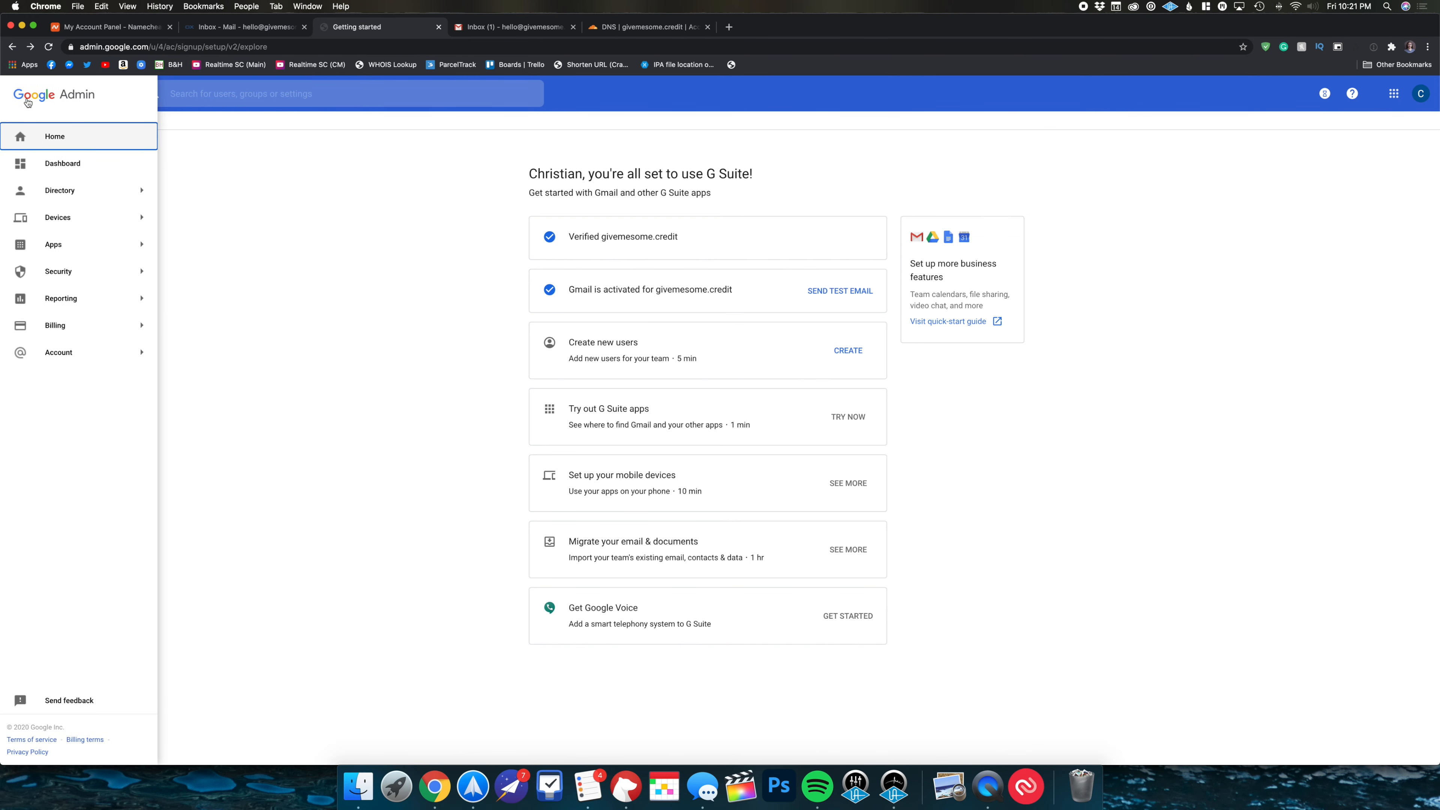
left_click(54, 135)
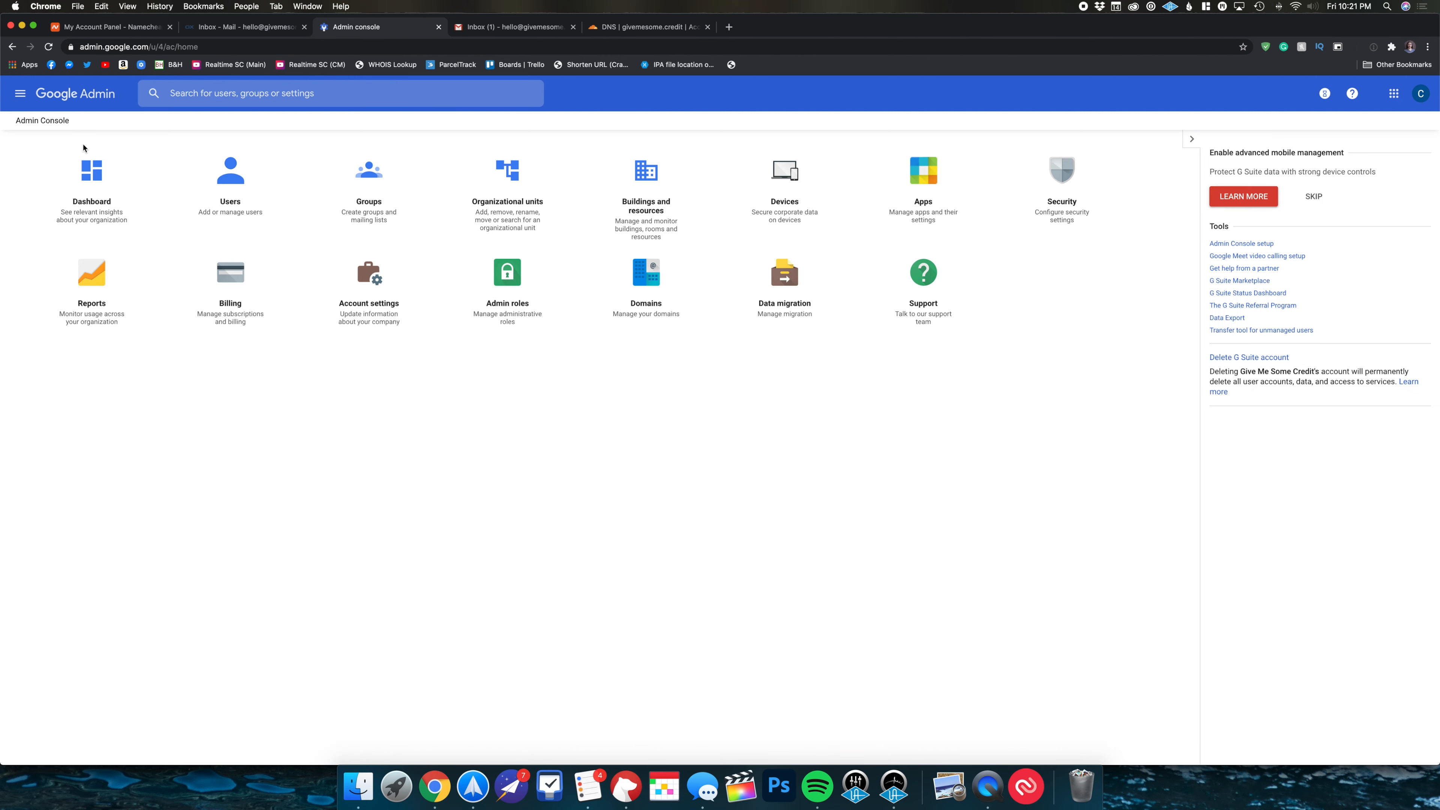
left_click(805, 292)
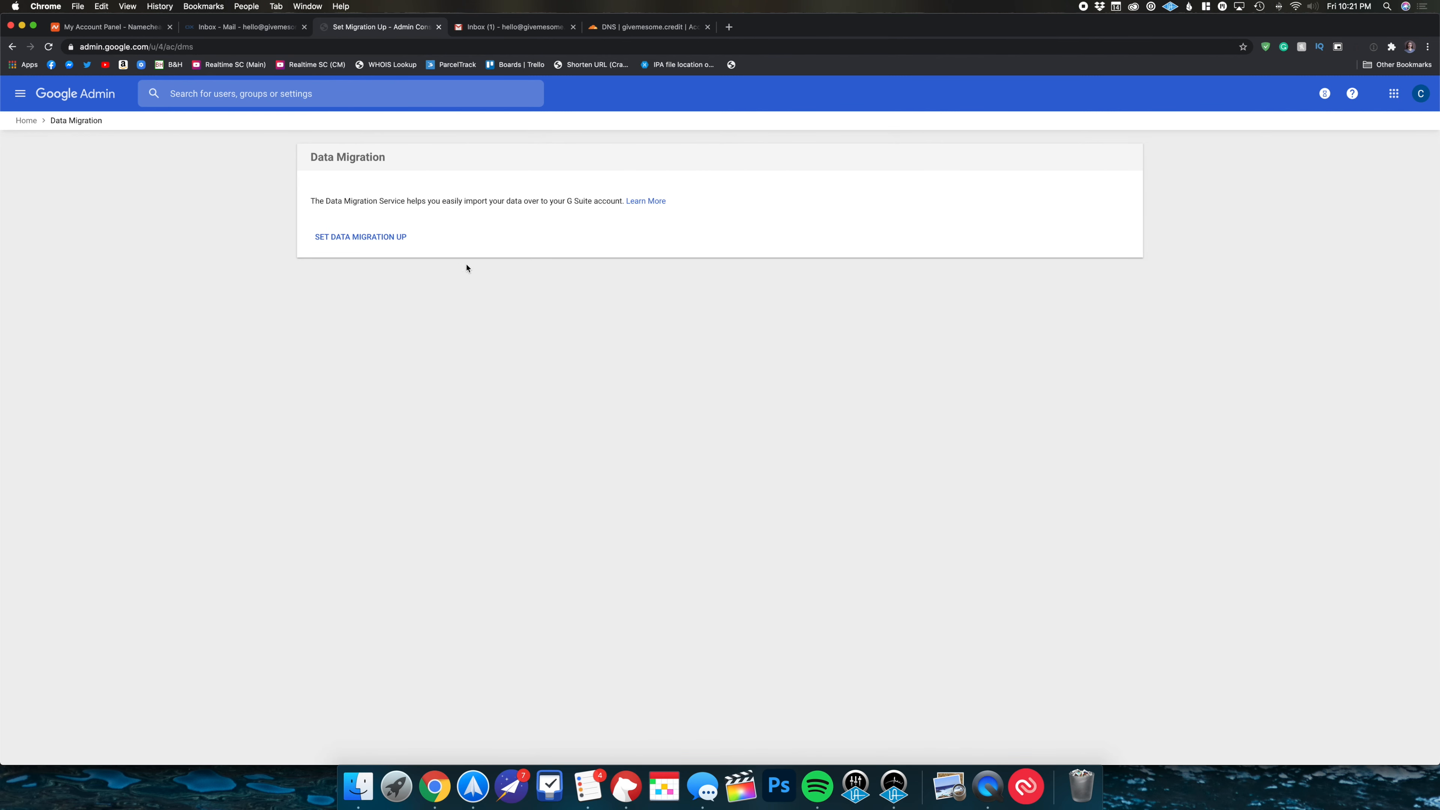
- Start a data migration from Other IMAP Server using the IMAP connection protocol
left_click(385, 238)
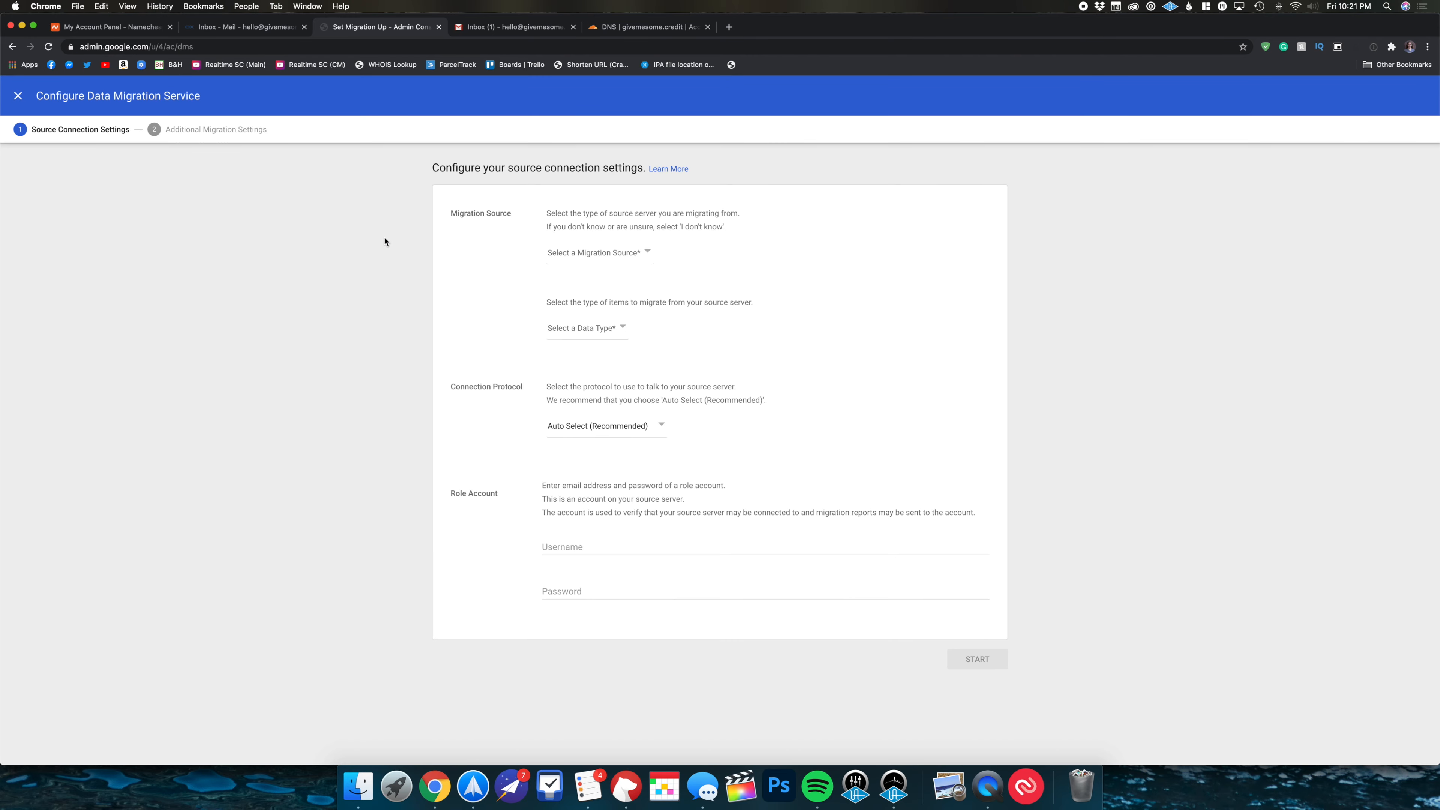
left_click(583, 257)
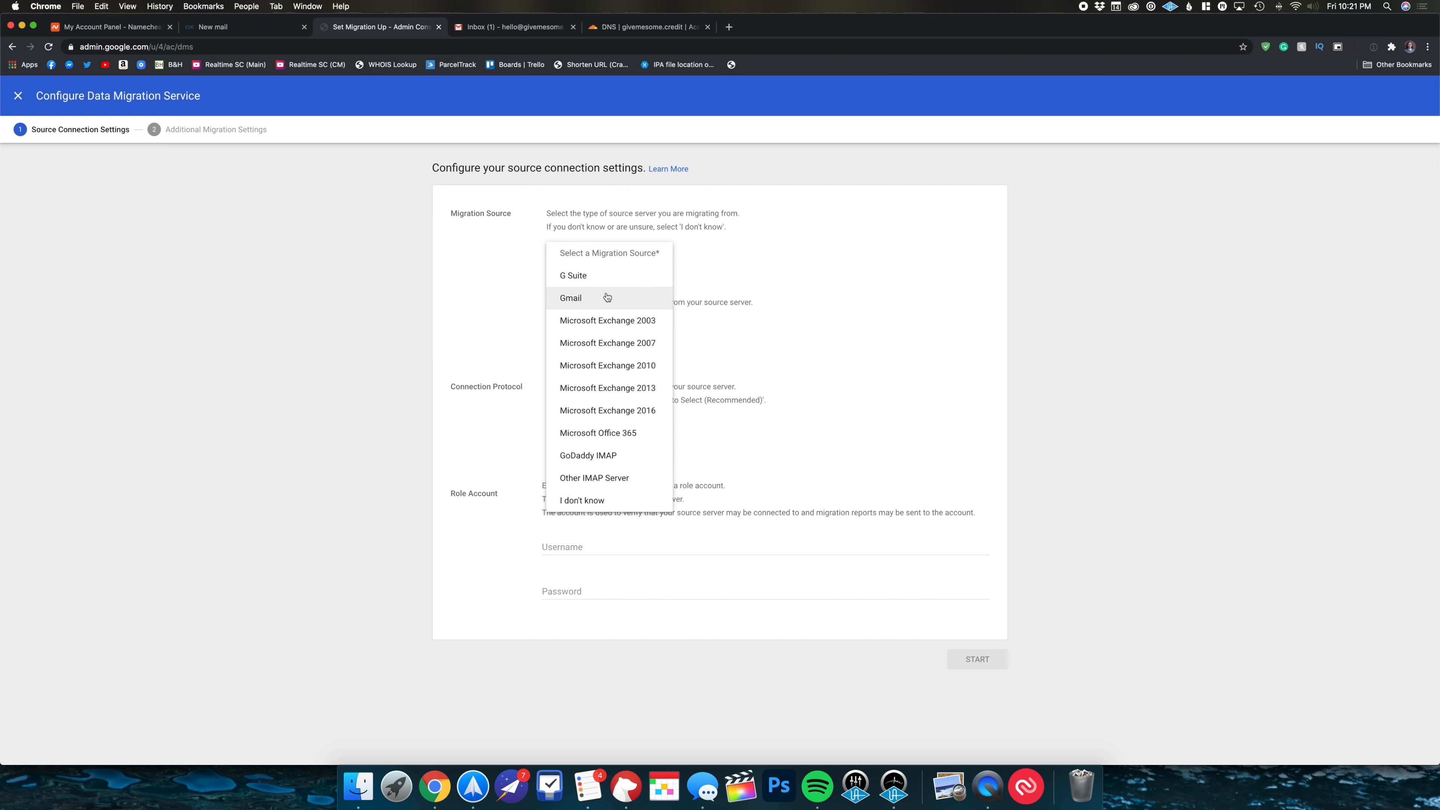
left_click(620, 476)
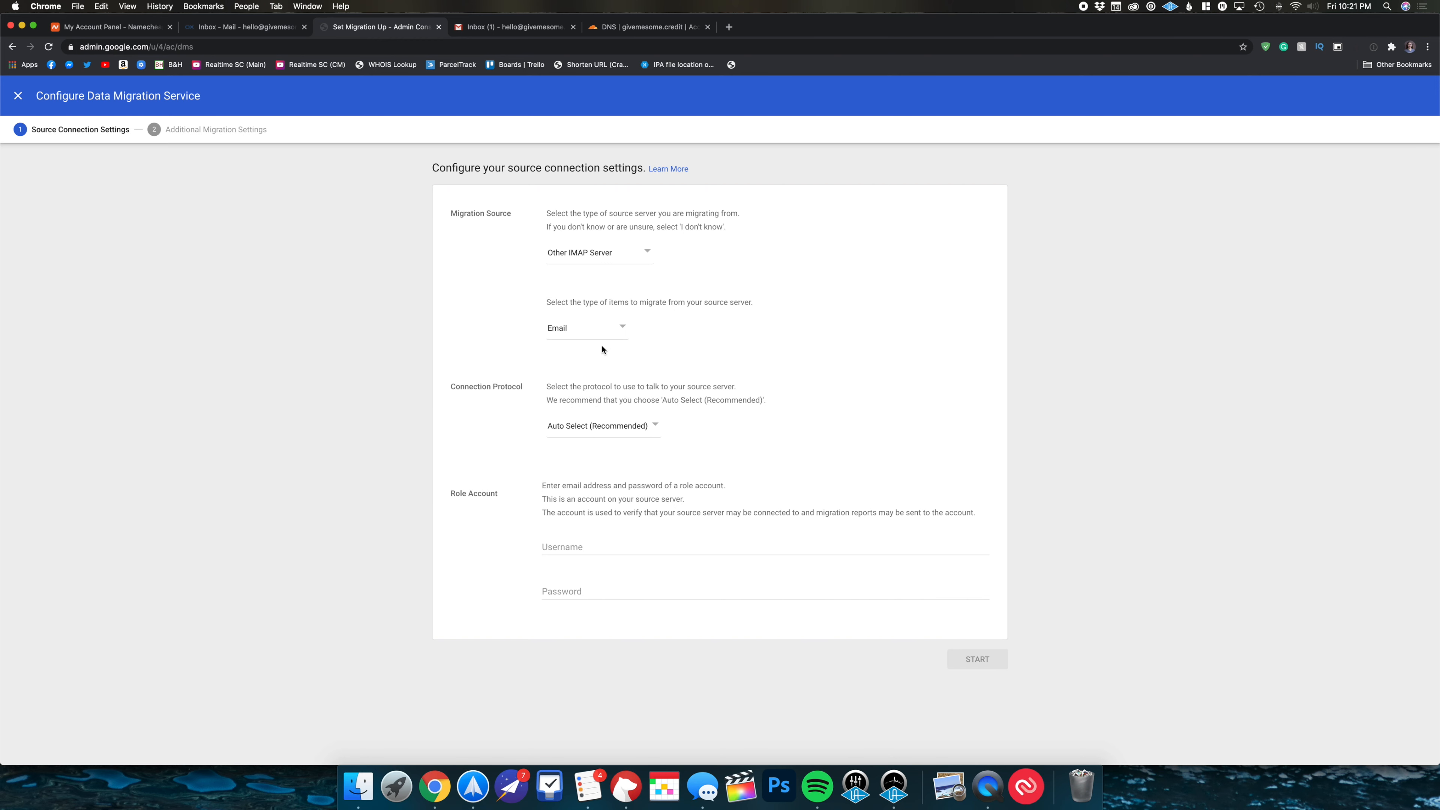
left_click(626, 428)
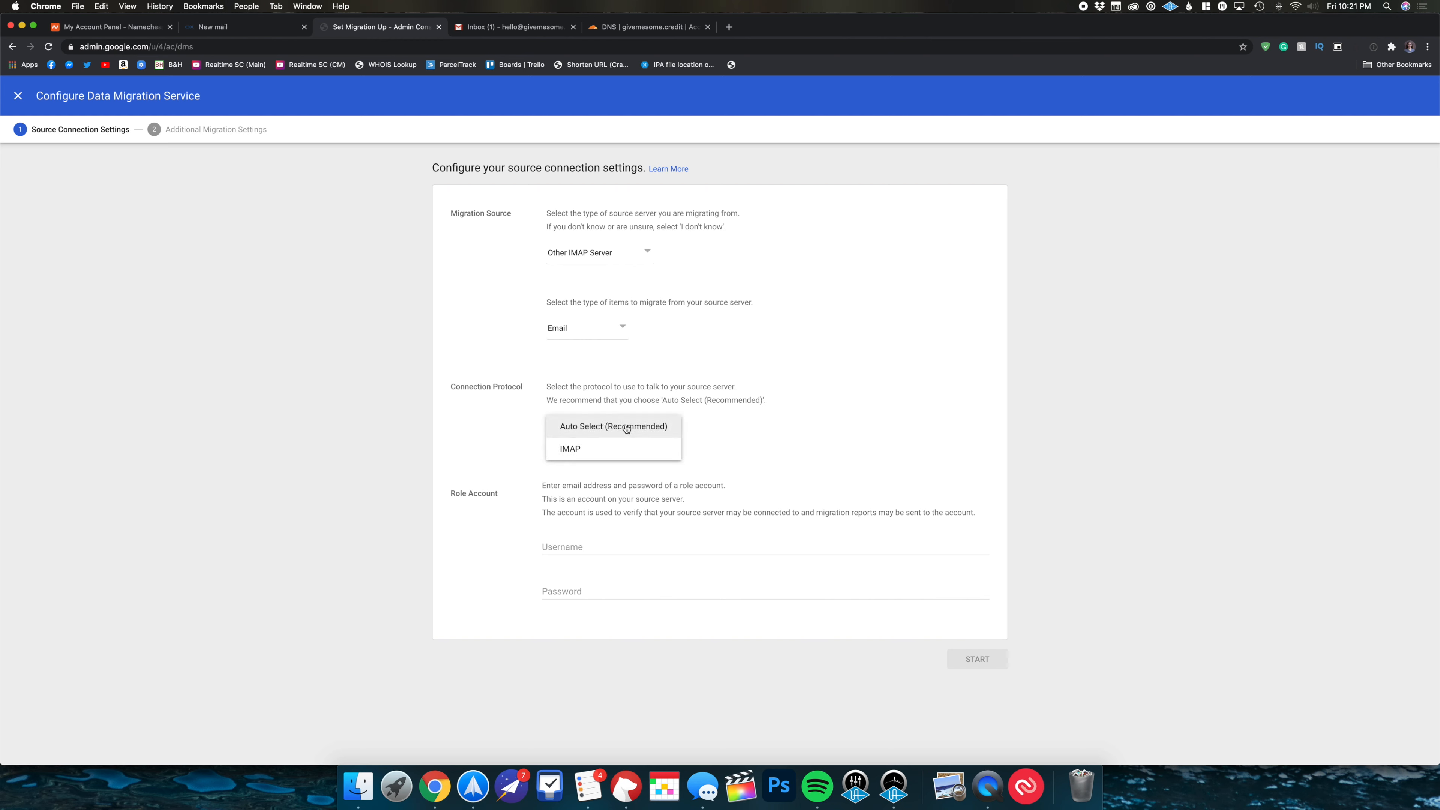
left_click(577, 449)
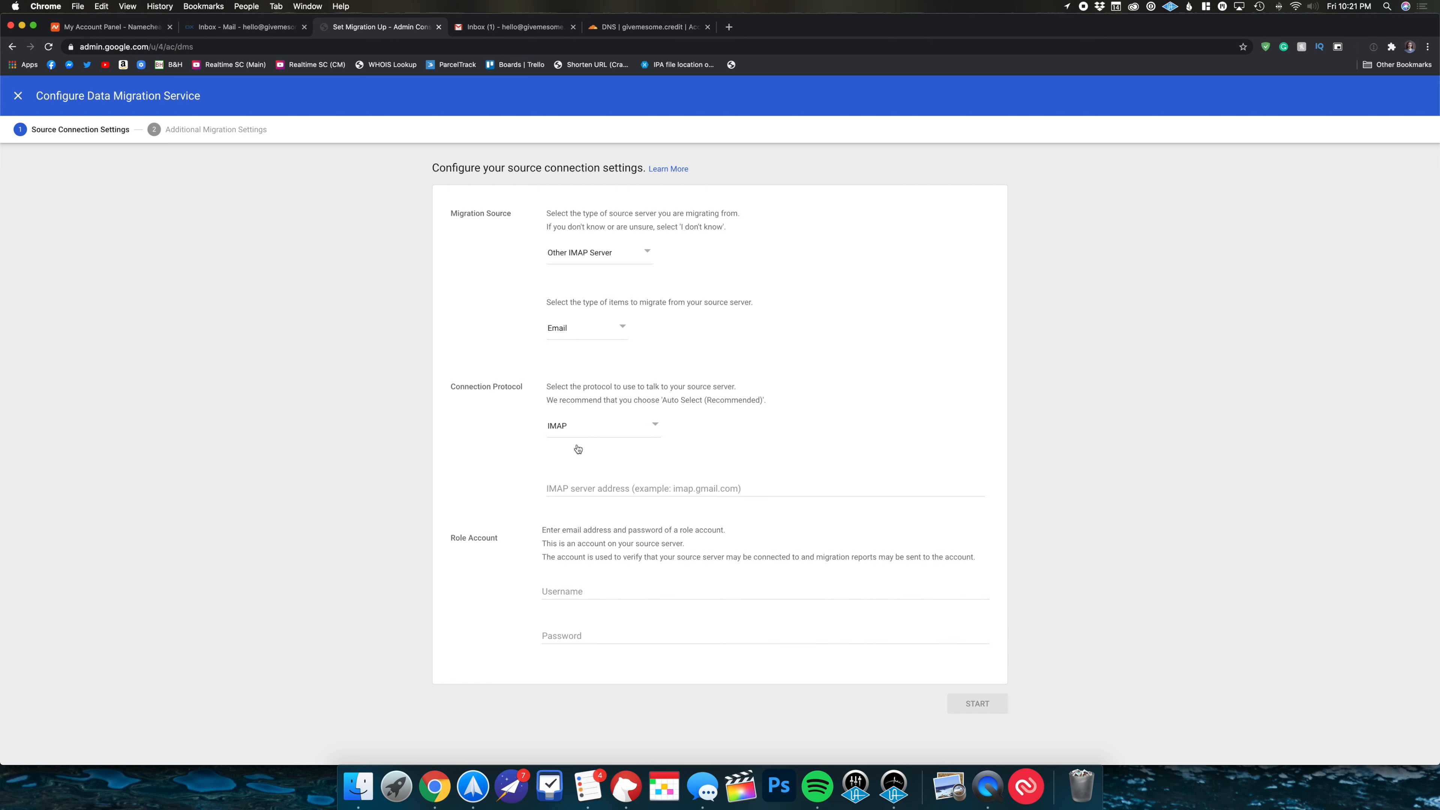
- Connect to mail.privateemail.com with the old mailbox's role account username and password
left_click(657, 490)
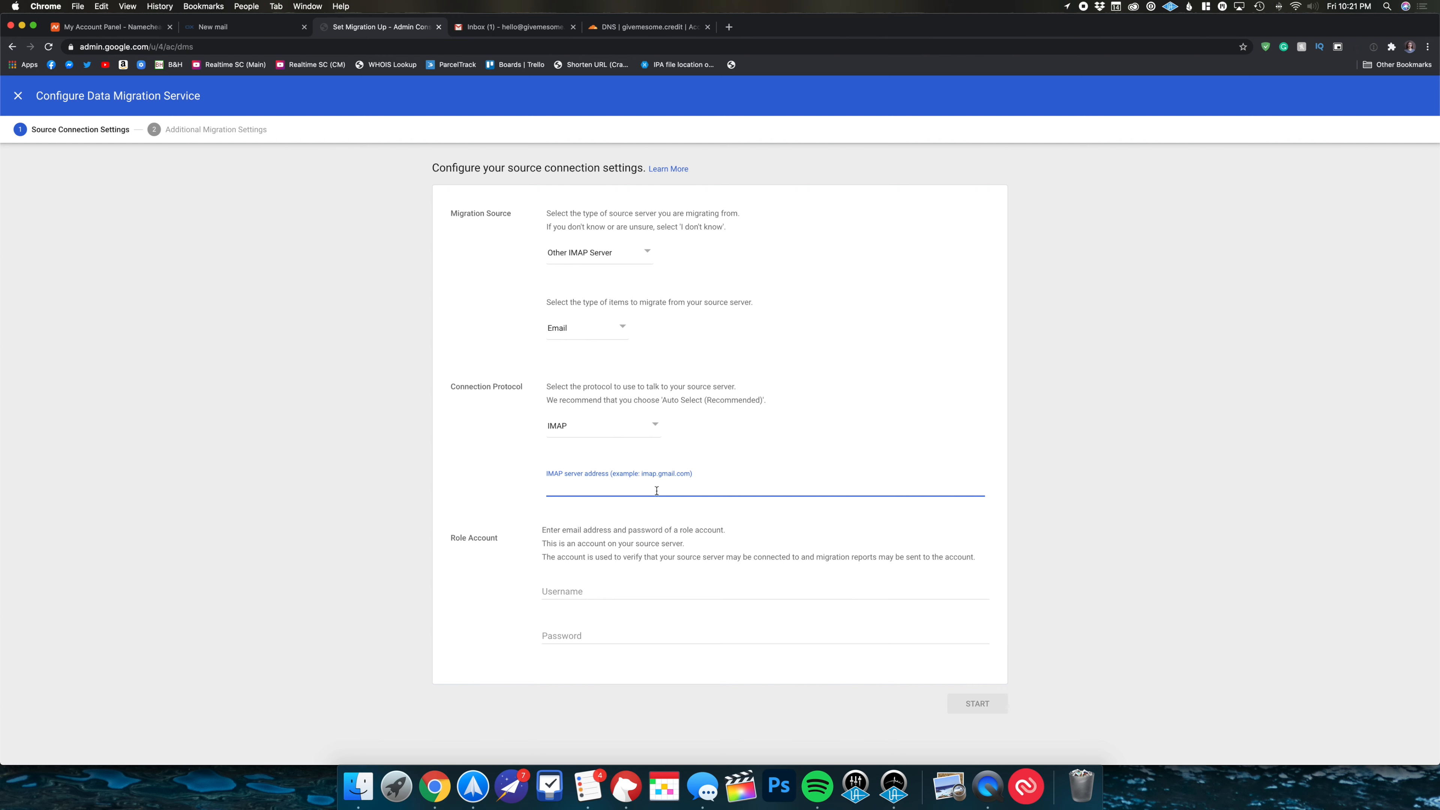
type("mail.privateemail.com")
key("Tab")
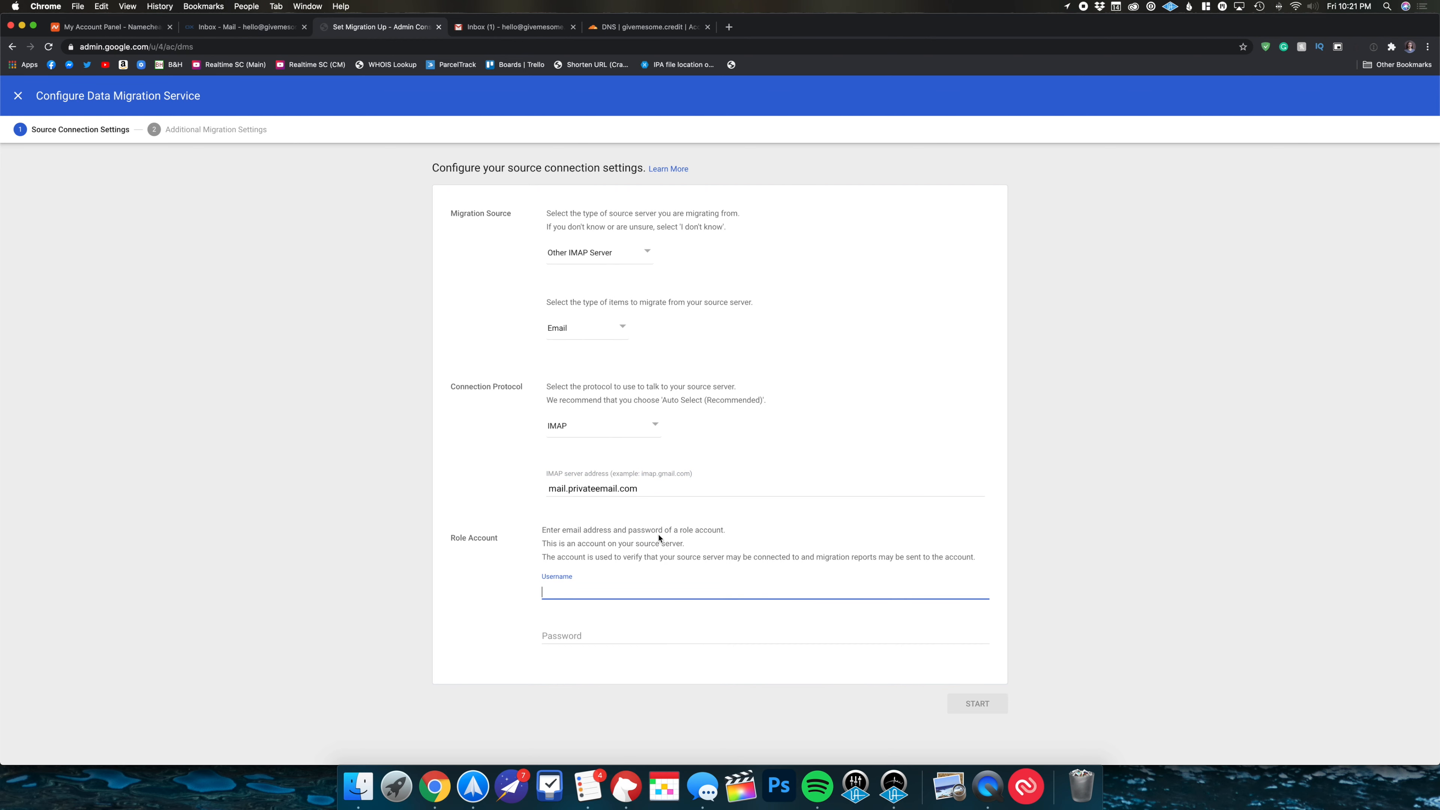
key("Tab")
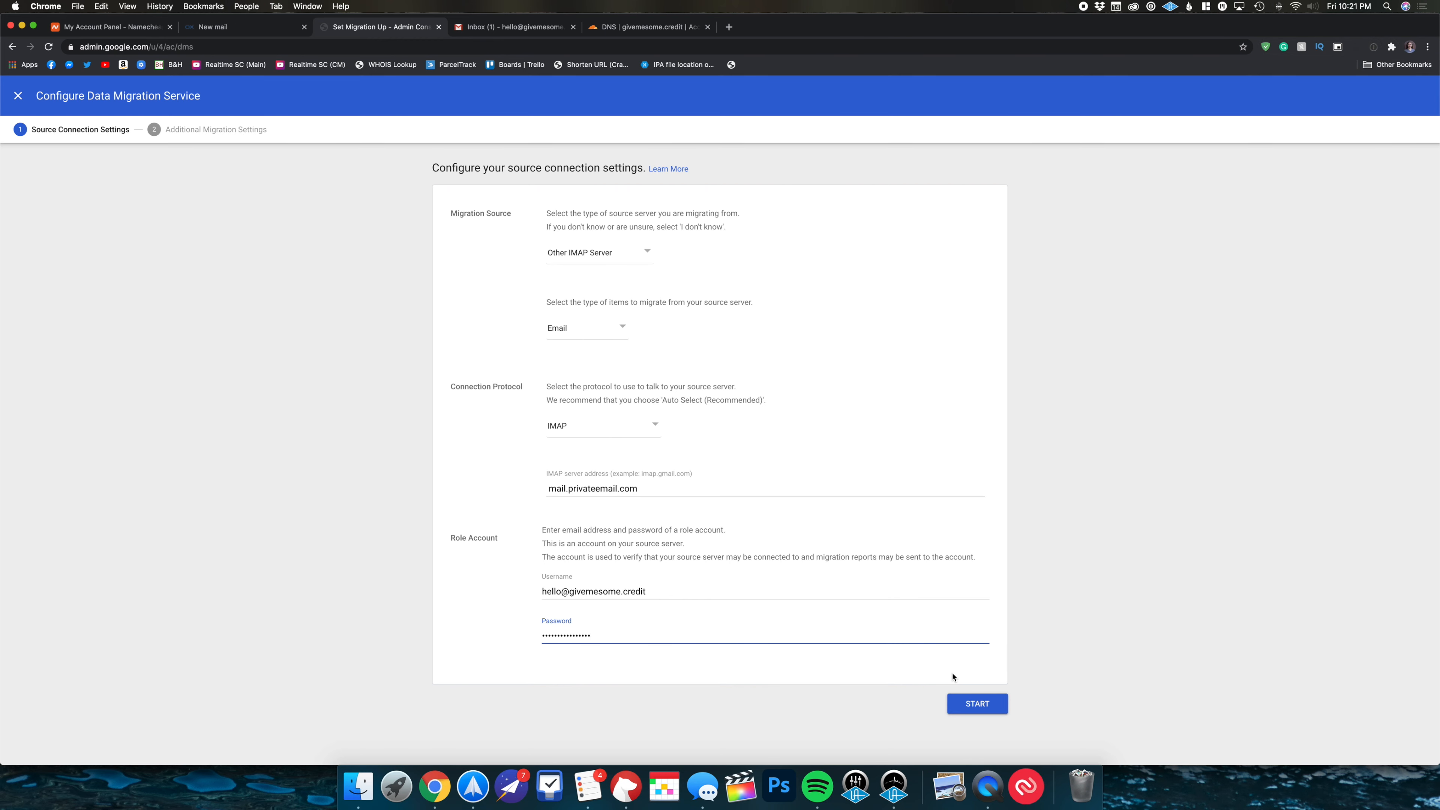
left_click(975, 703)
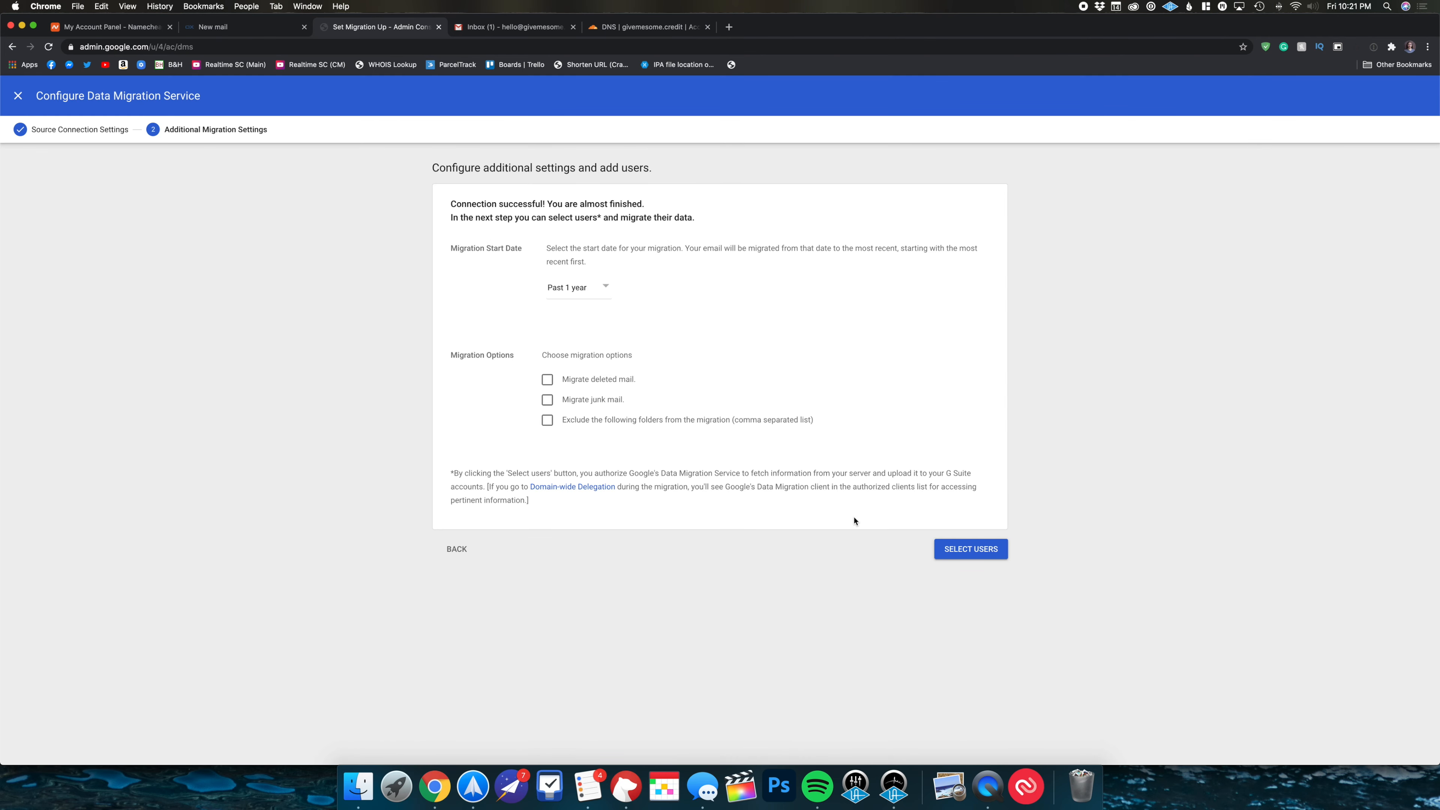
- Switch the migration start date to a custom date in the year 2000
left_click(559, 290)
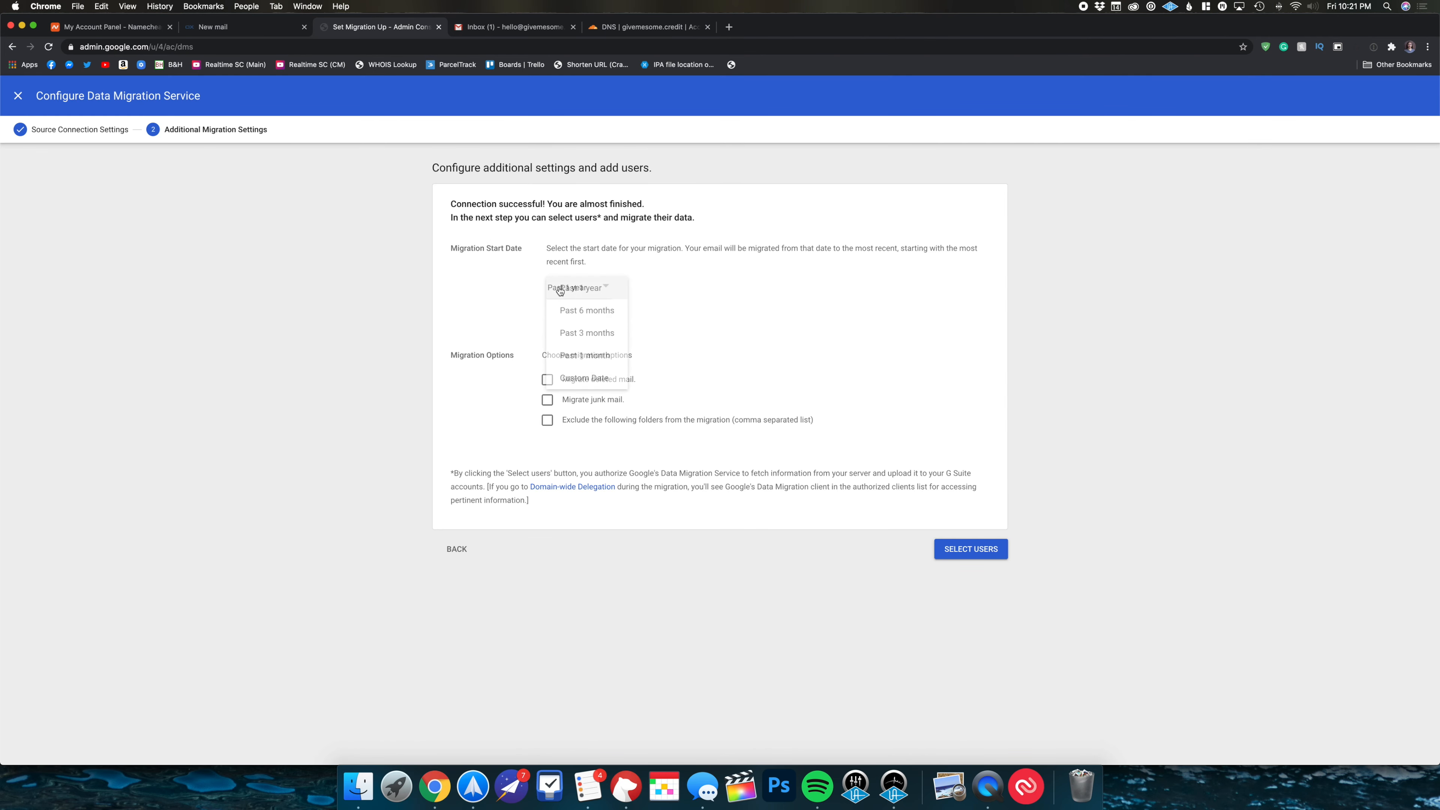
left_click(560, 290)
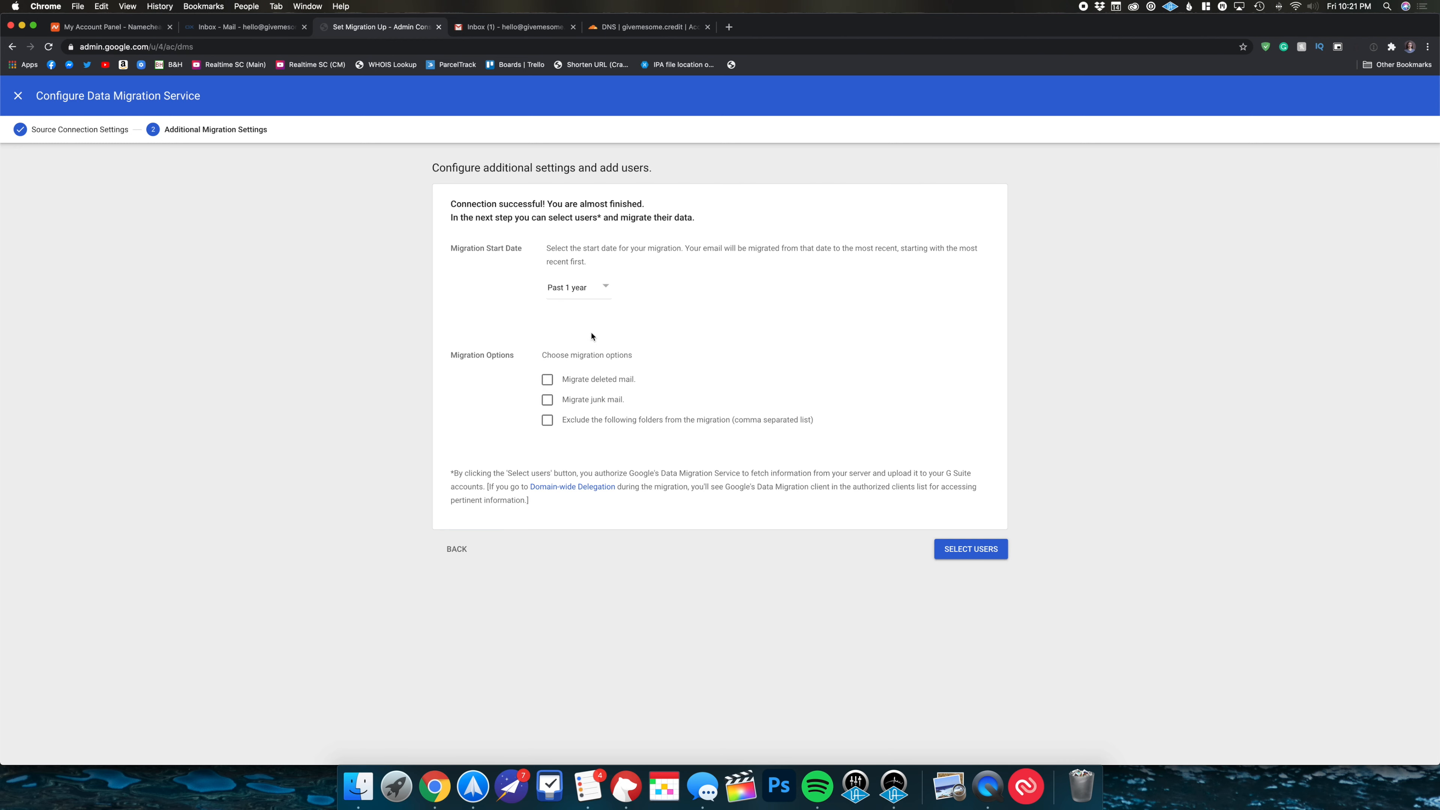
left_click(591, 290)
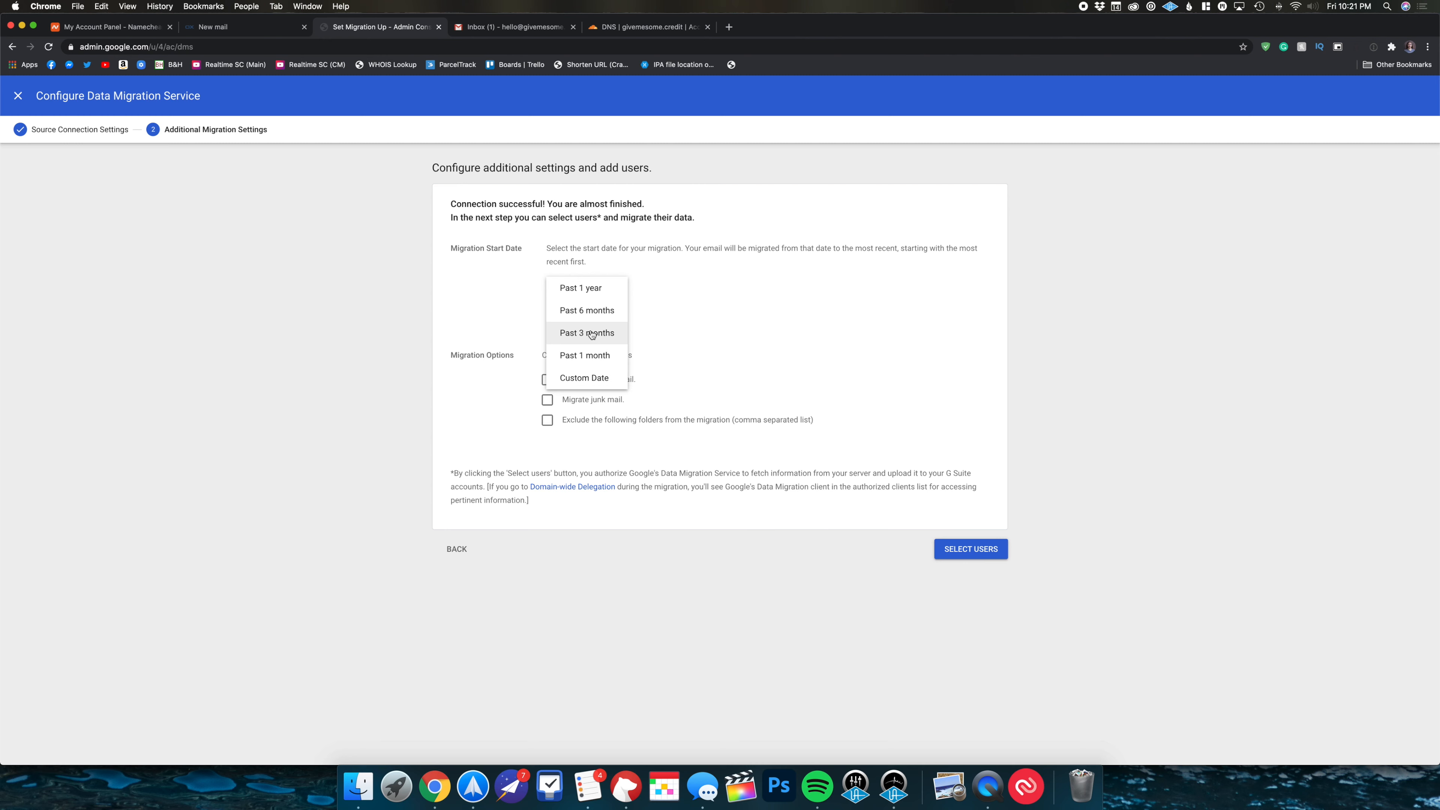
left_click(596, 376)
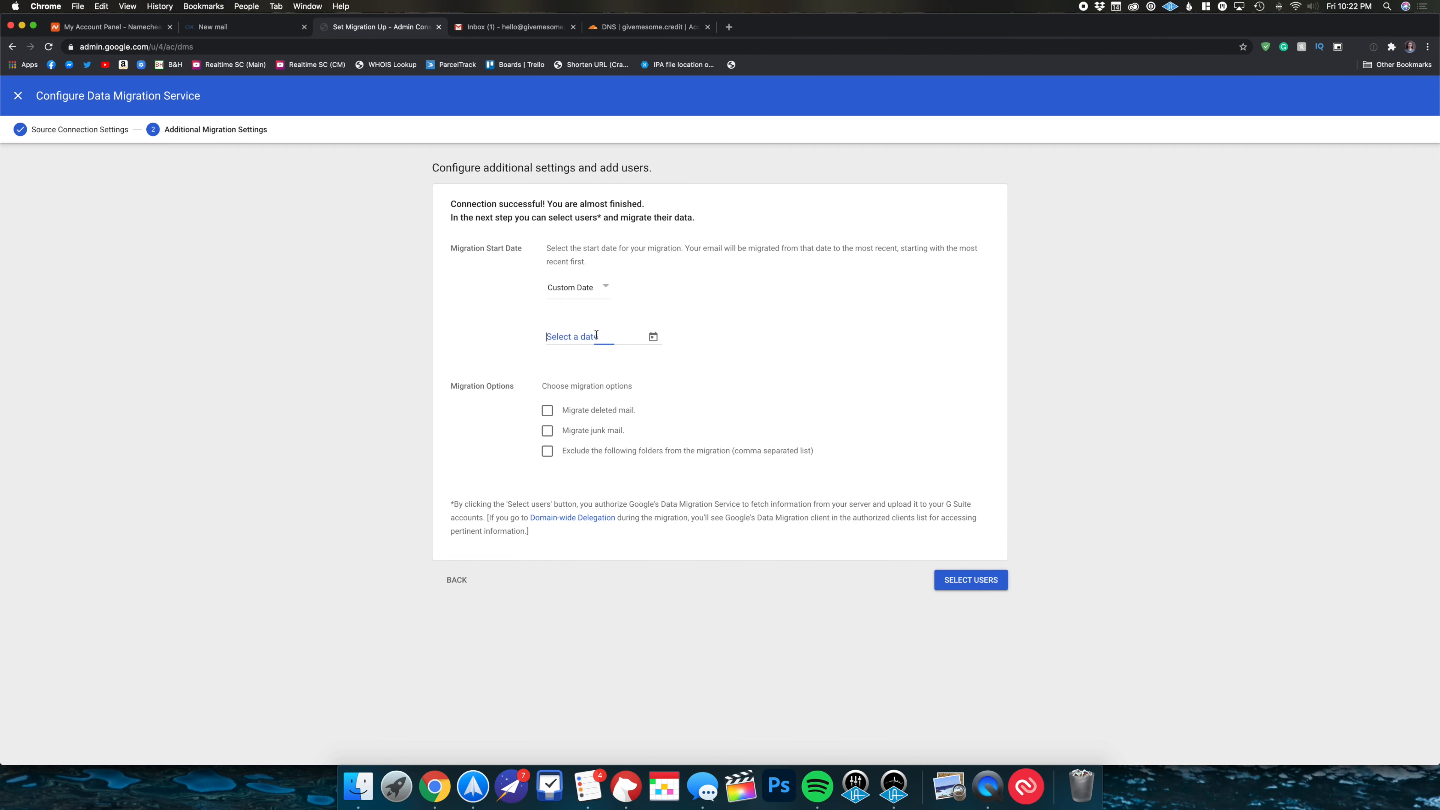
left_click(651, 337)
left_click(560, 359)
left_click(560, 358)
left_click(618, 359)
scroll(617, 359, "up", 15)
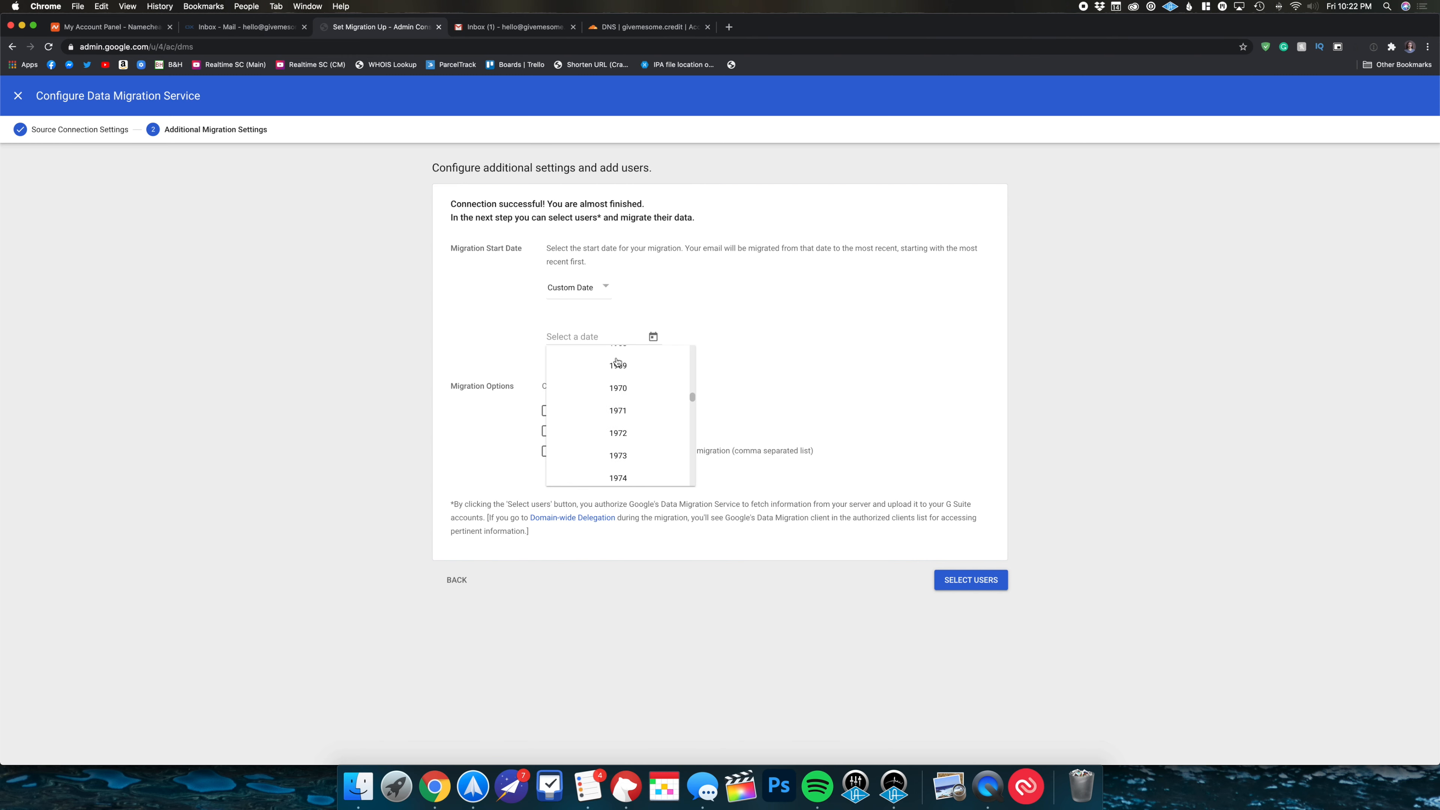
scroll(619, 367, "down", 7)
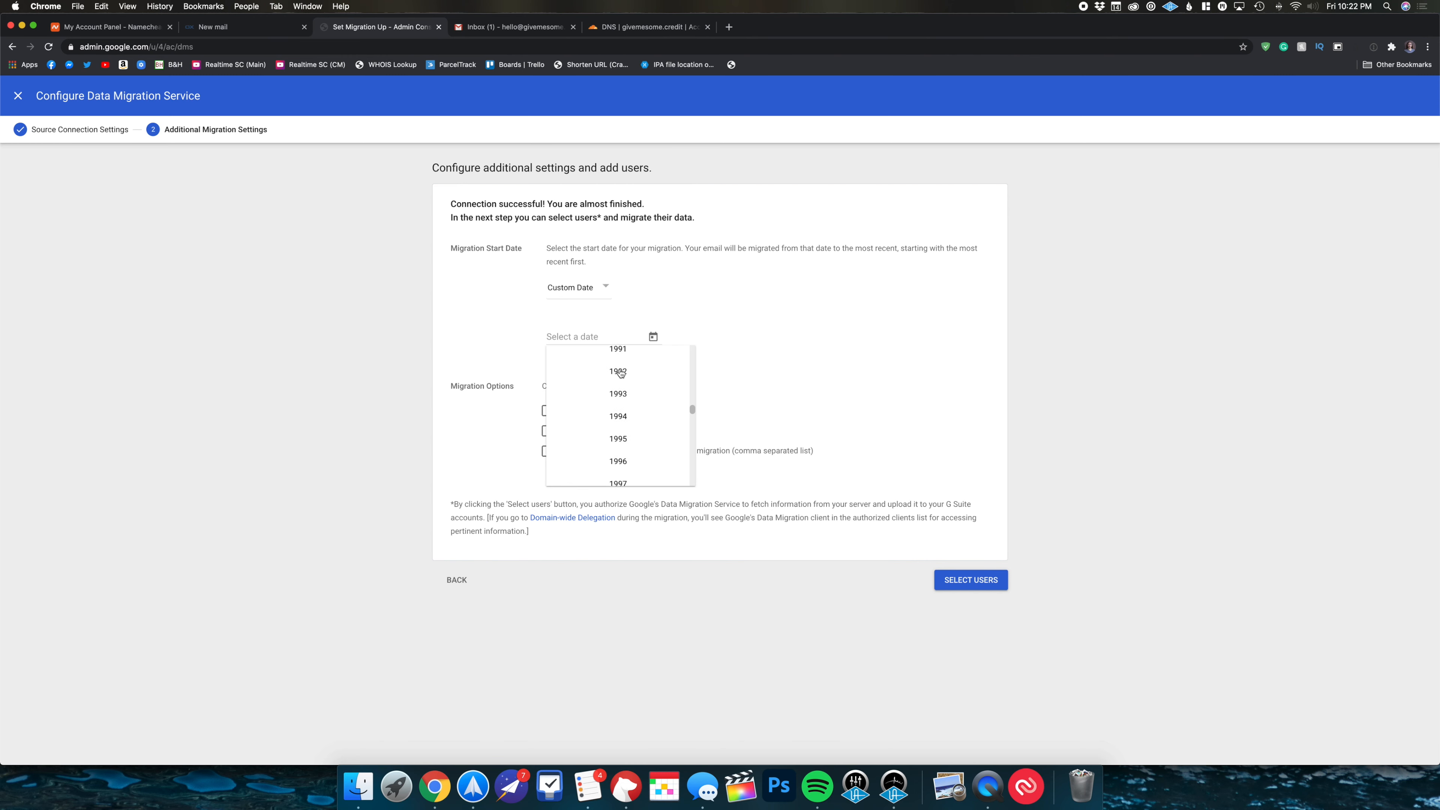
left_click(626, 421)
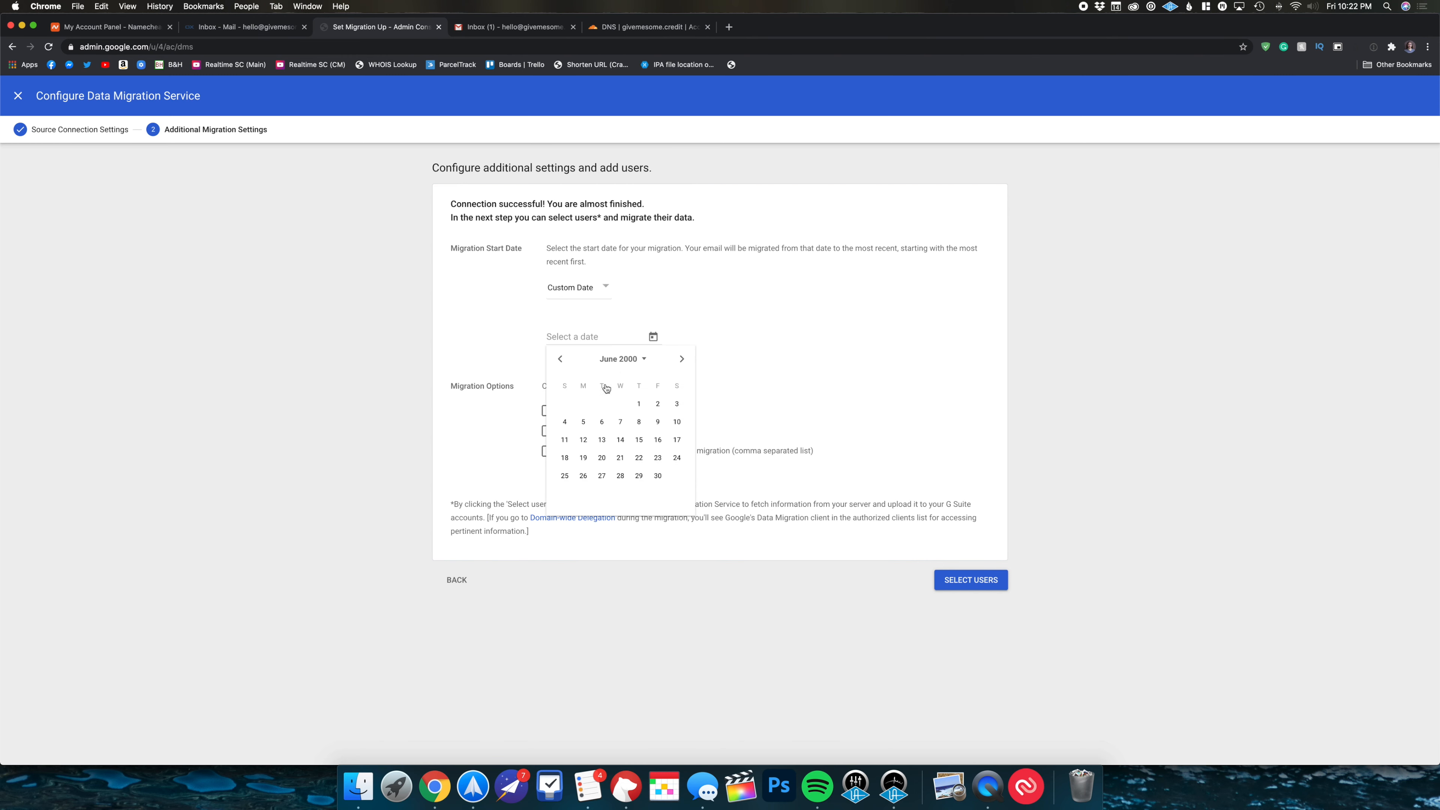
left_click(636, 404)
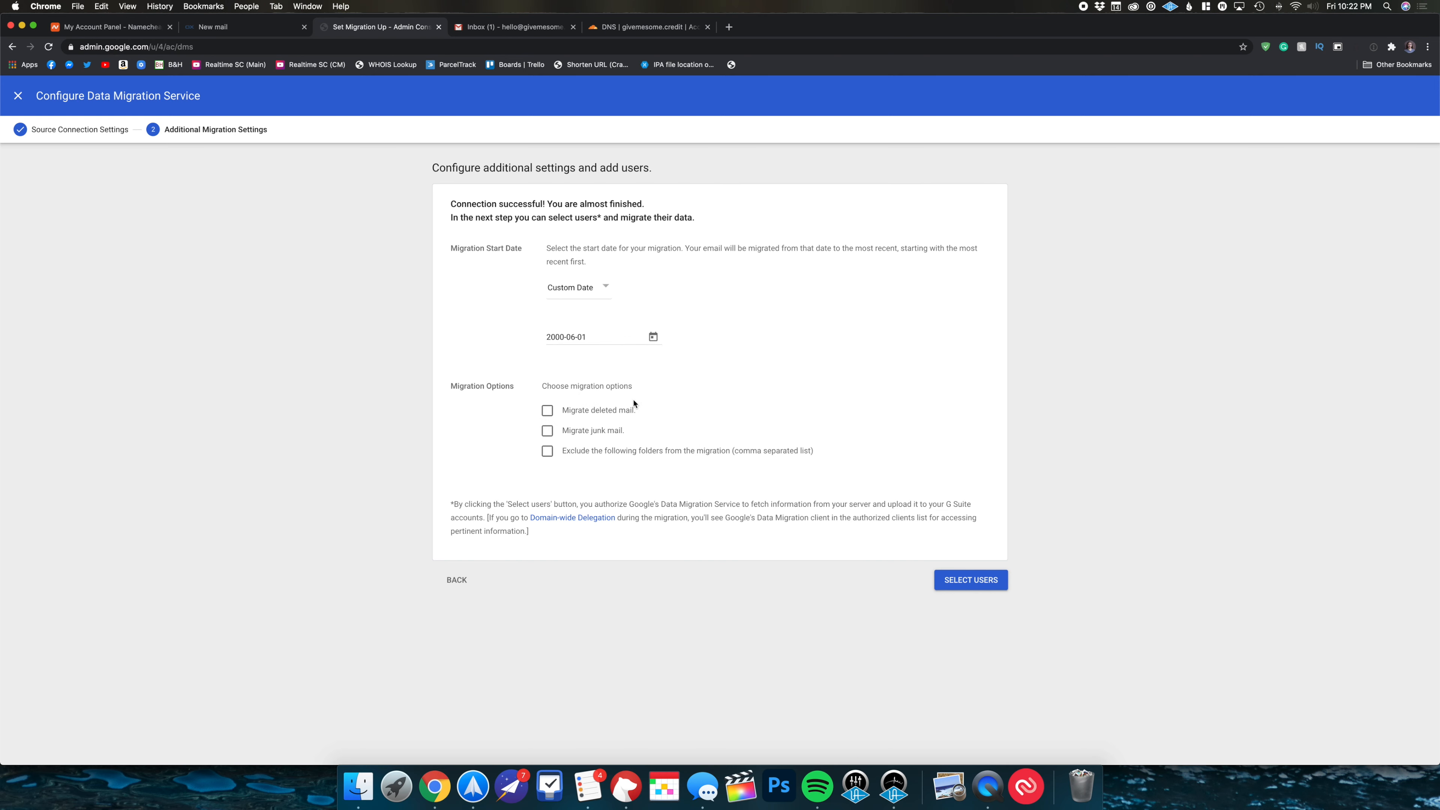
- Correct the custom migration start date to January 1, 2000
left_click(653, 337)
left_click(559, 358)
left_click(560, 358)
left_click(559, 358)
left_click(560, 358)
left_click(559, 359)
left_click(676, 404)
- Include deleted mail and junk mail in the migration, then go on to user selection
left_click(547, 410)
left_click(547, 430)
left_click(971, 582)
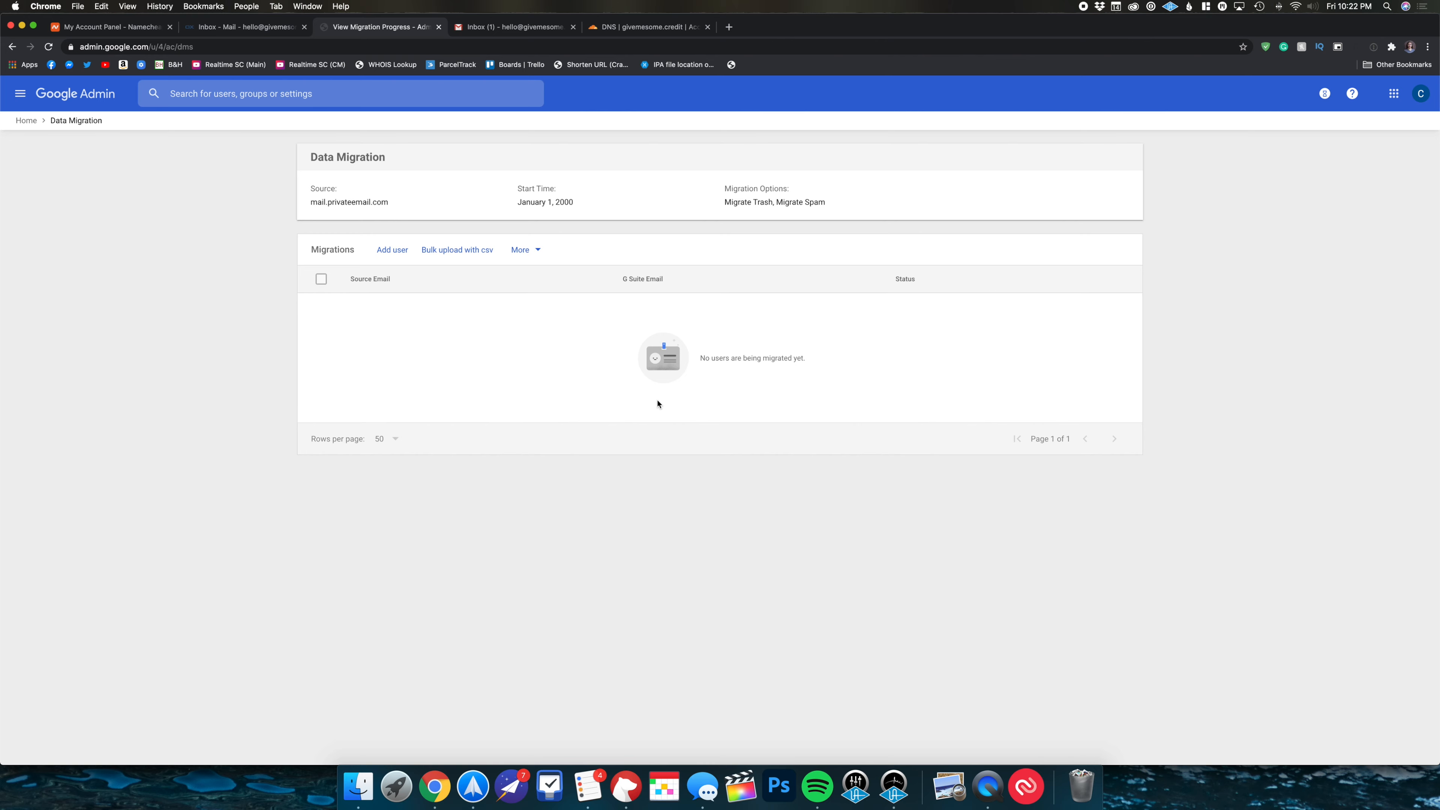
- Add the old mailbox's address and password, map it to the matching G Suite user, and start migrating
left_click(396, 250)
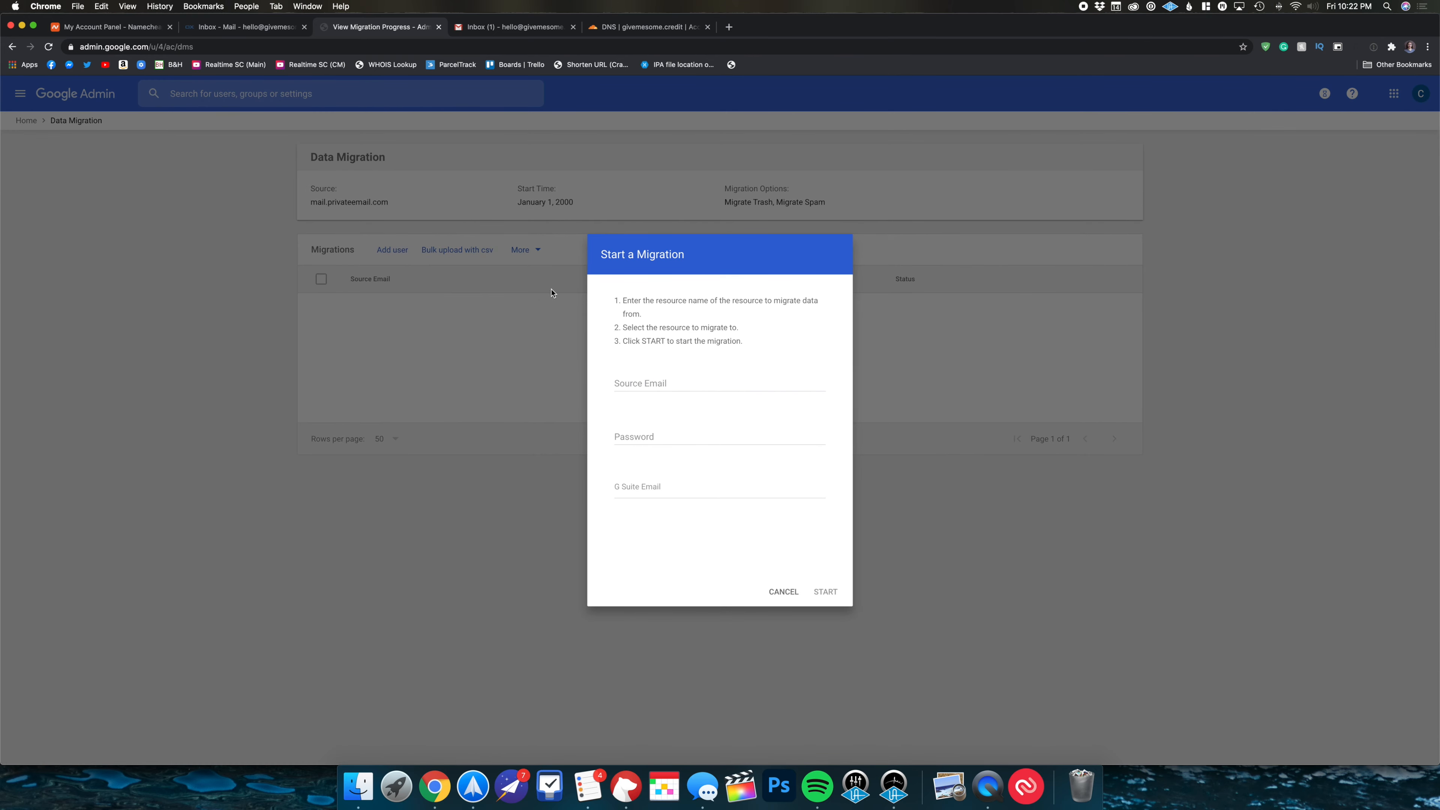
left_click(685, 379)
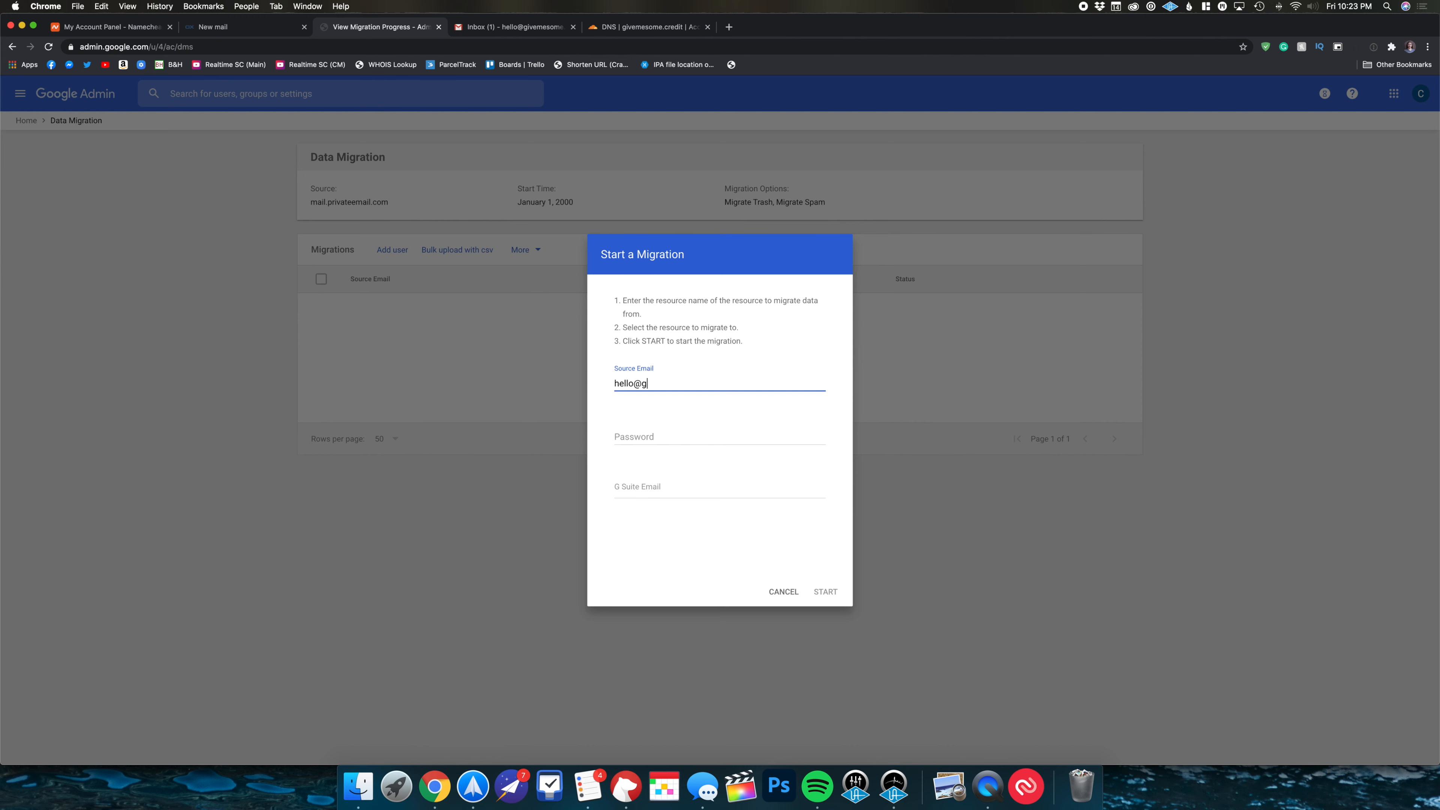
key("Tab")
key("super+v")
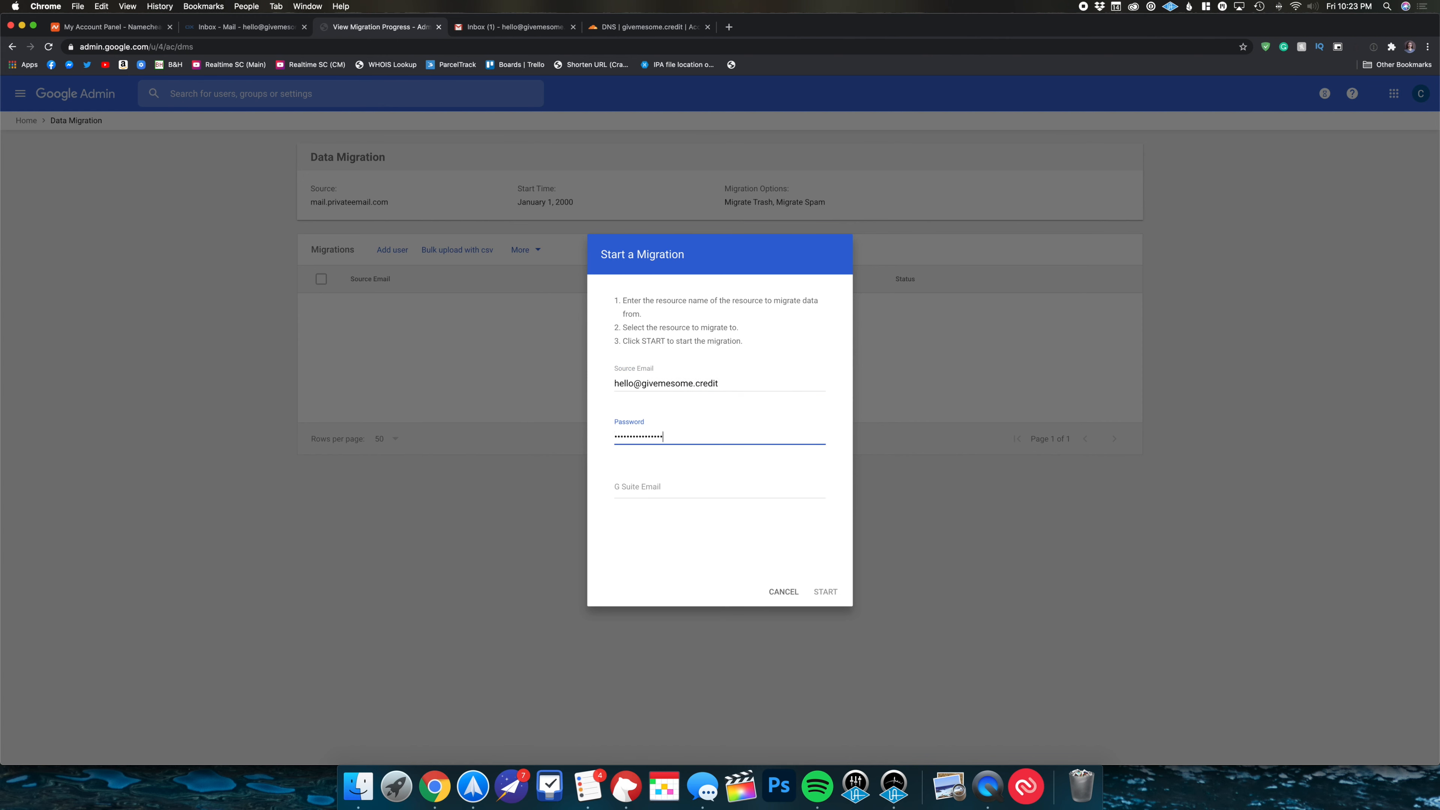
key("Tab")
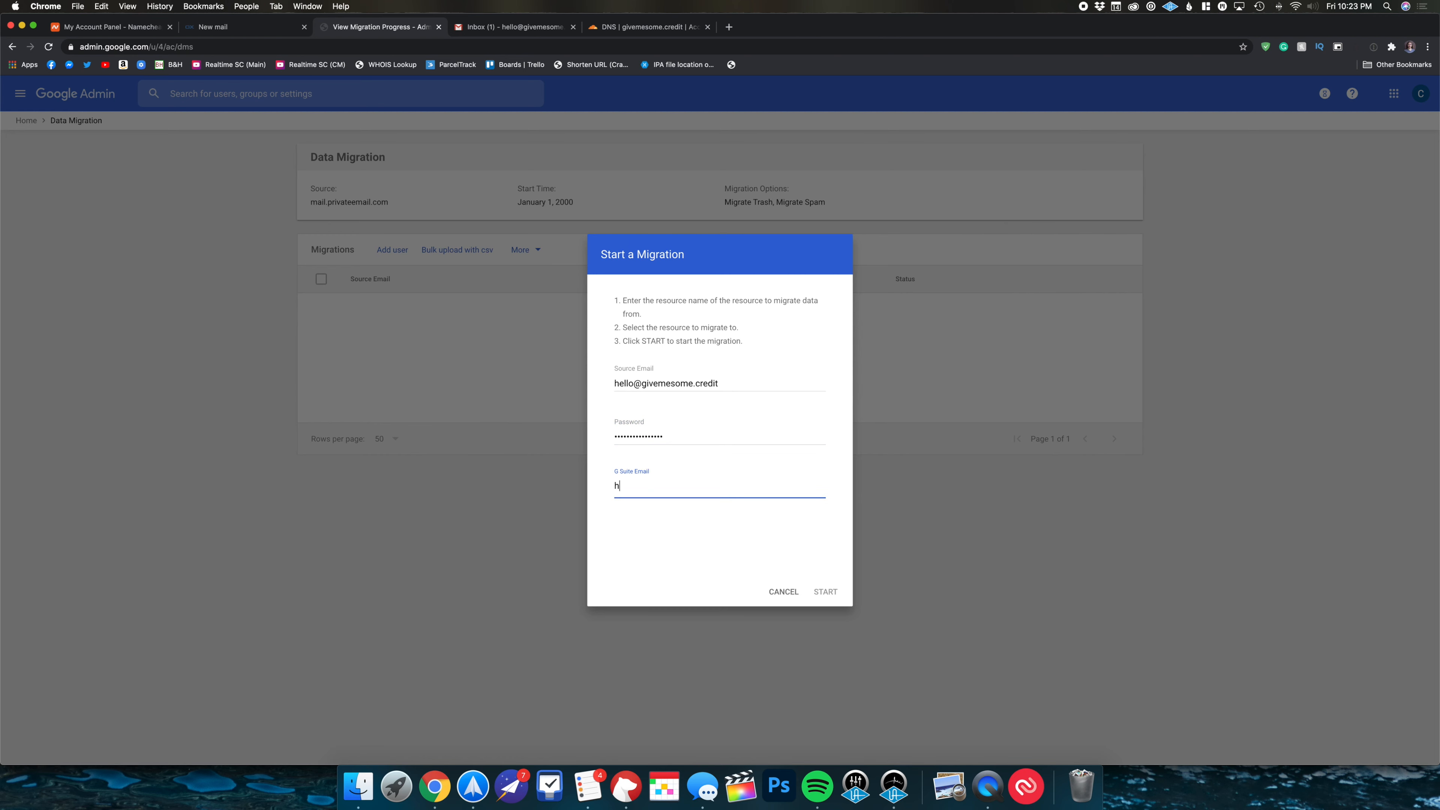
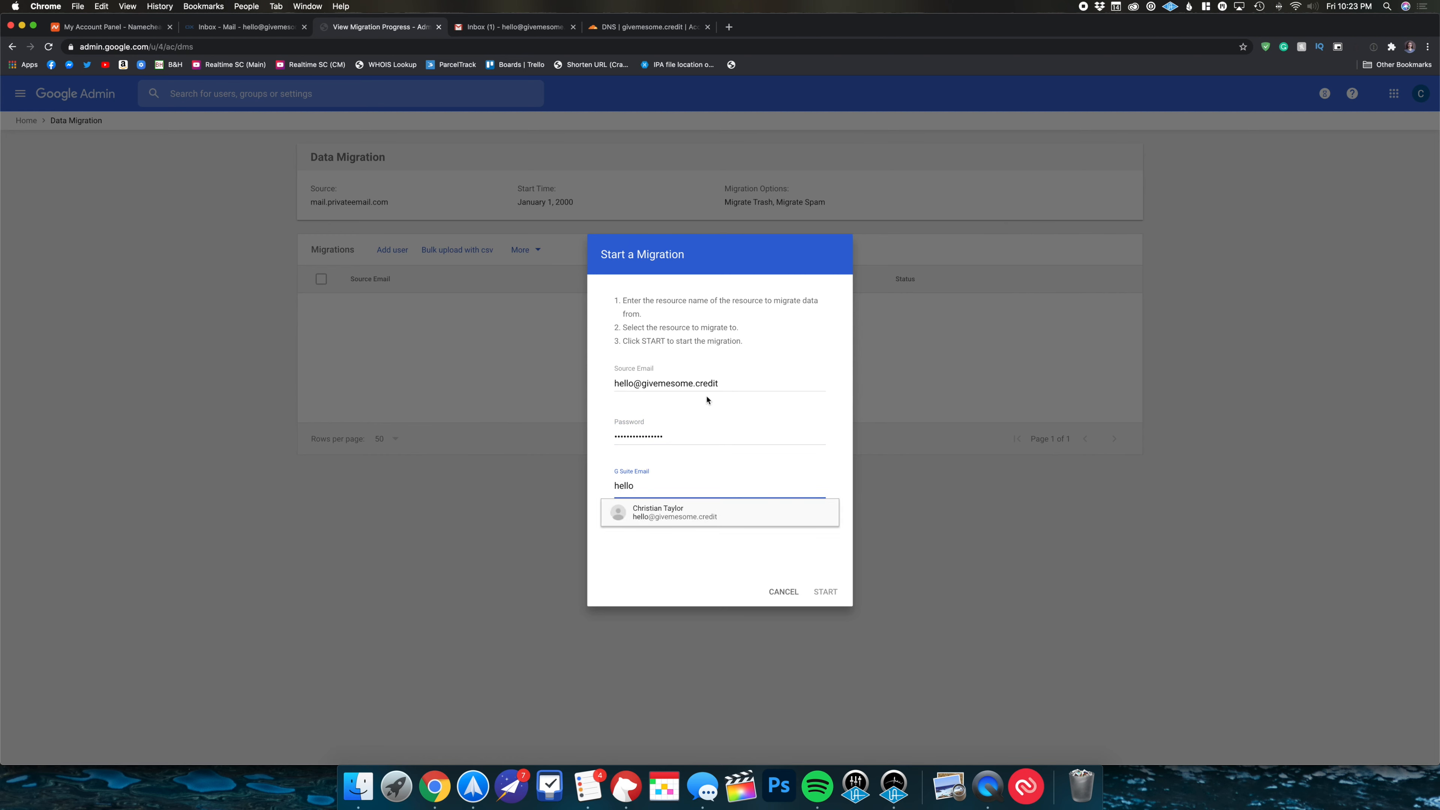
left_click(658, 511)
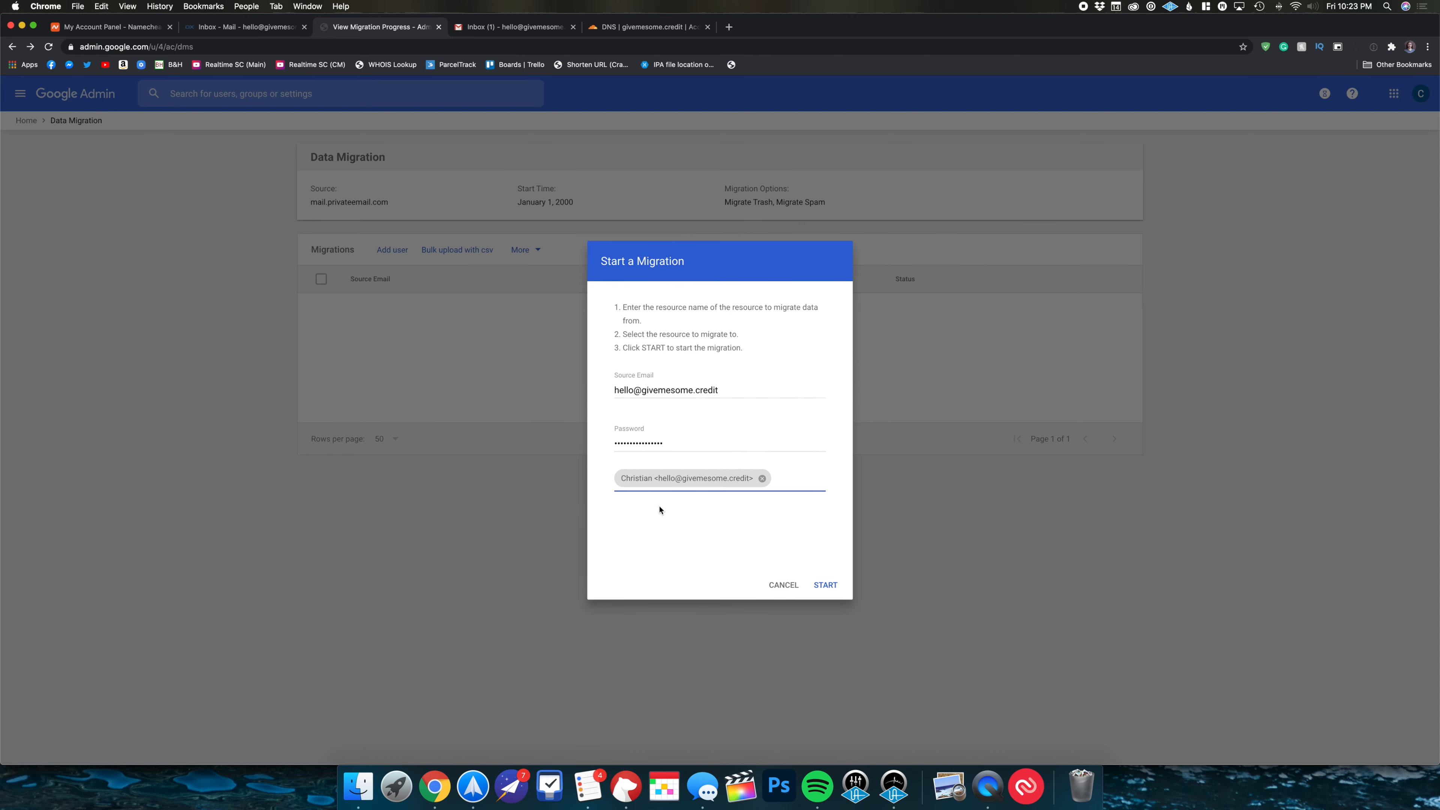
left_click(825, 585)
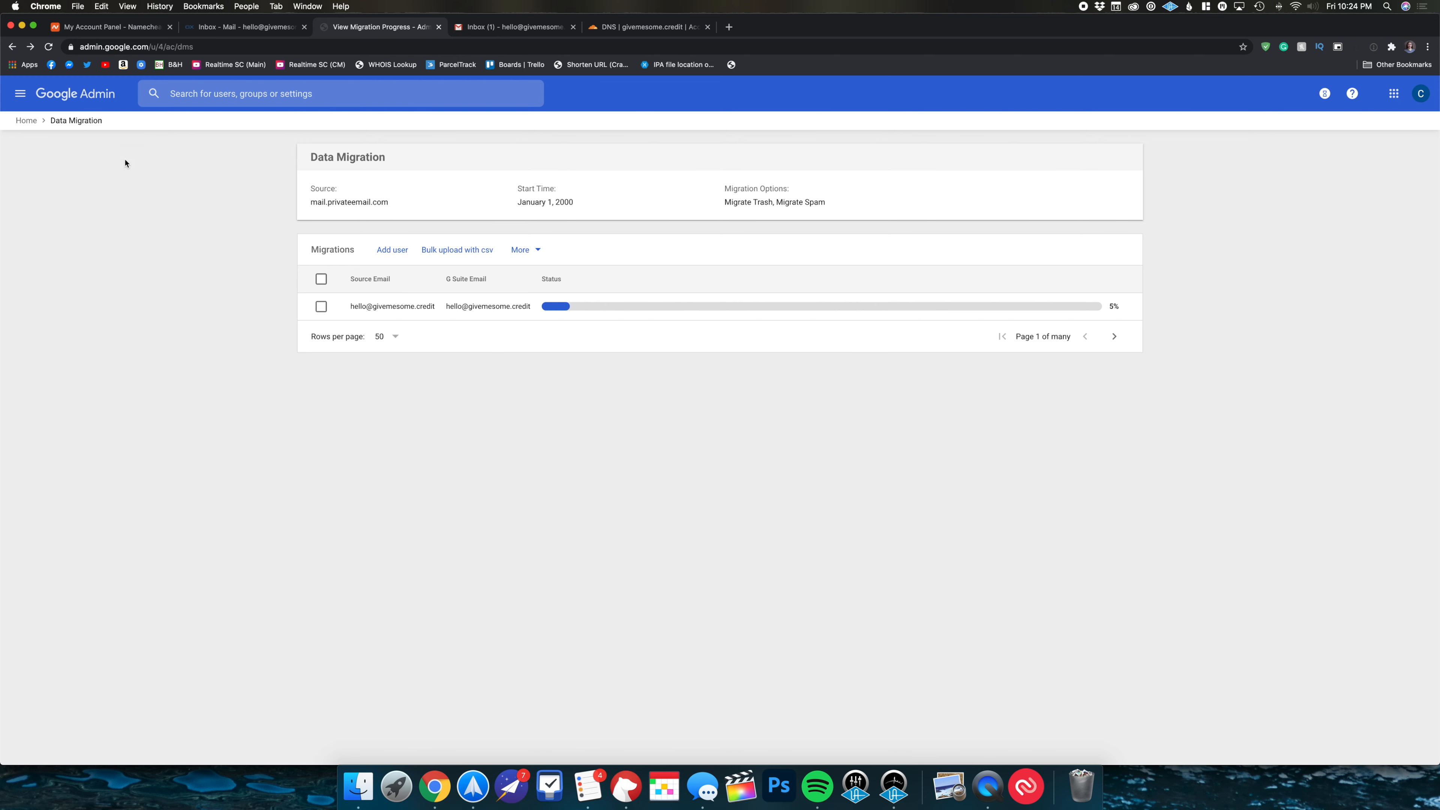
- Open the Admin navigation menu while the mailbox migration runs at 5%
left_click(22, 97)
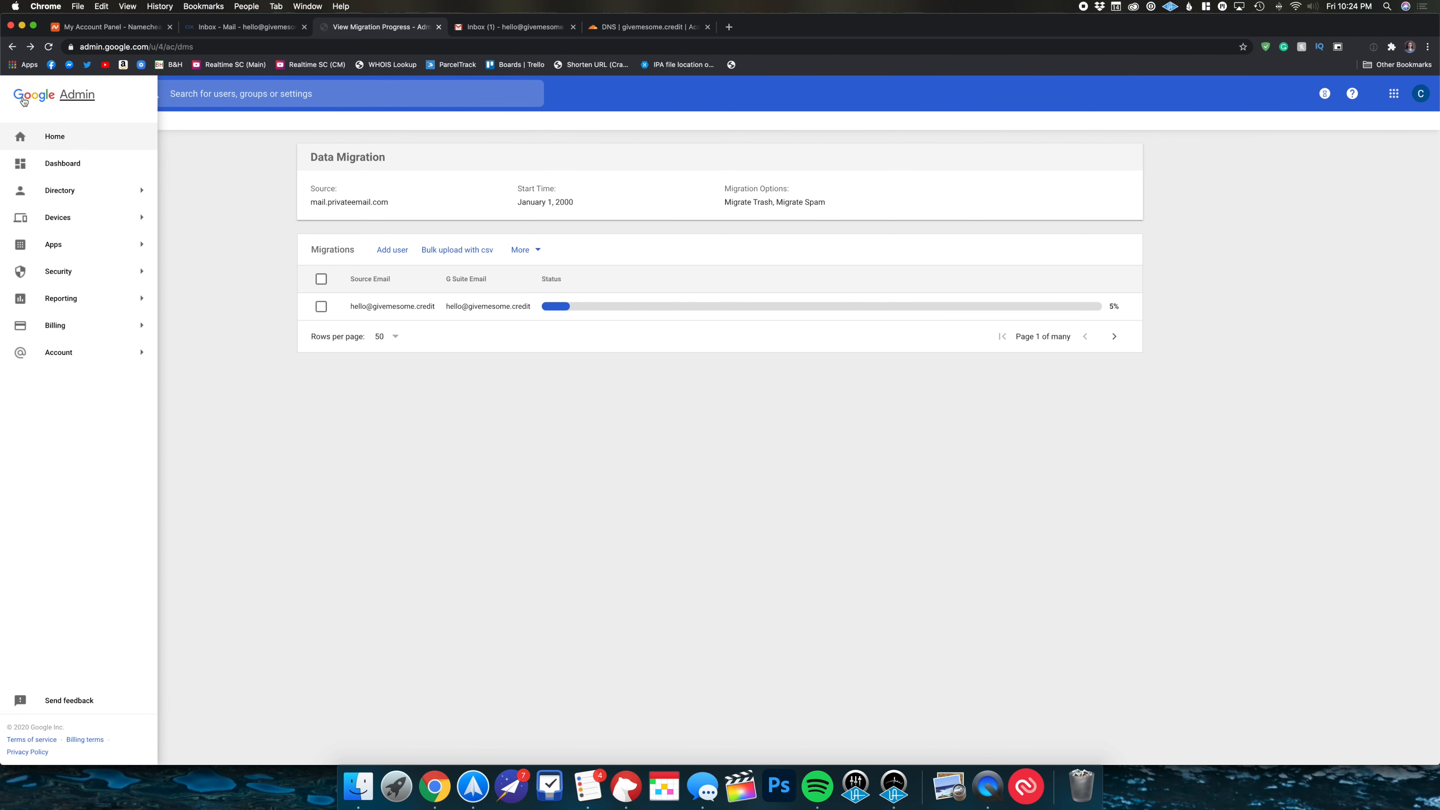
- From Billing subscriptions, begin switching the G Suite Business subscription to G Suite Basic
left_click(39, 137)
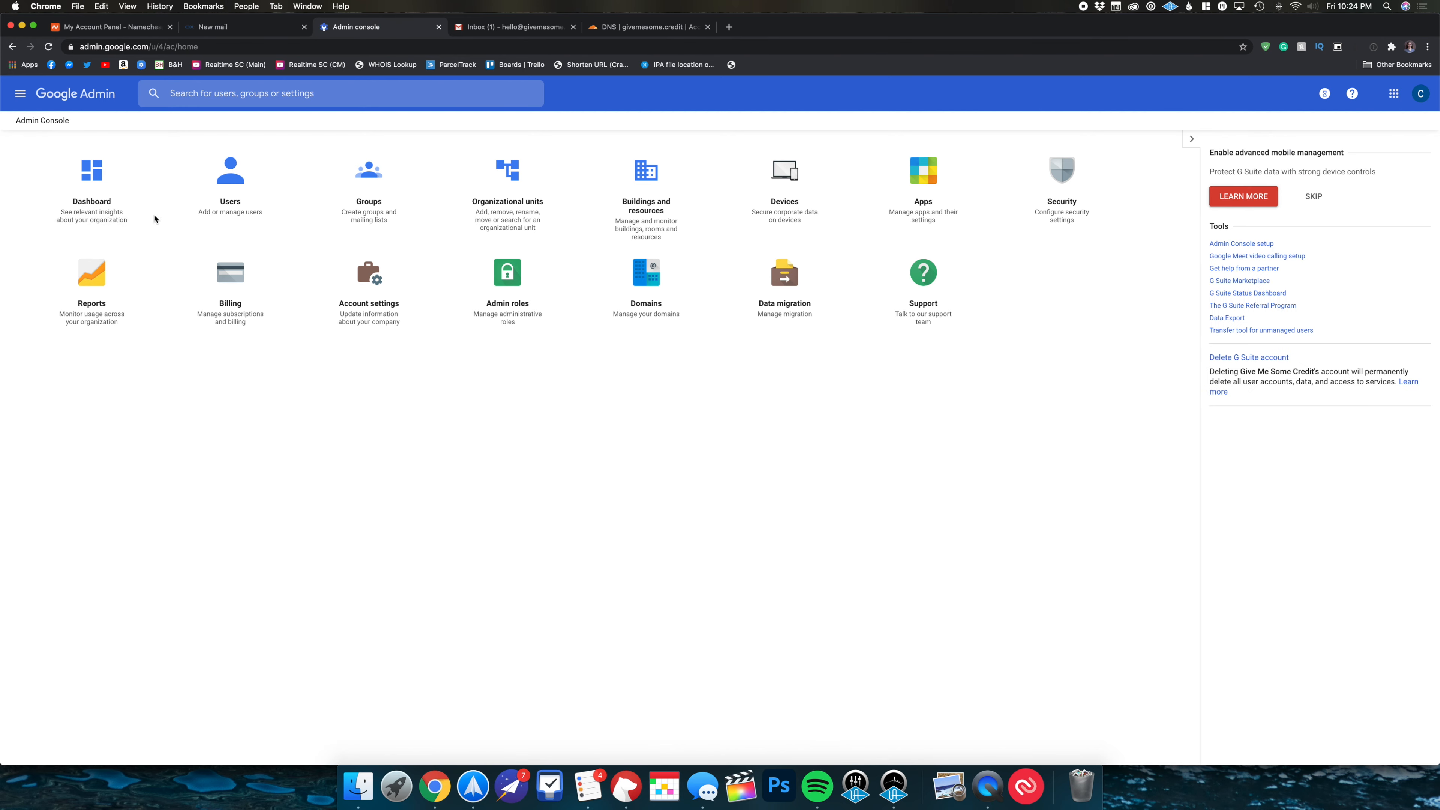
left_click(231, 288)
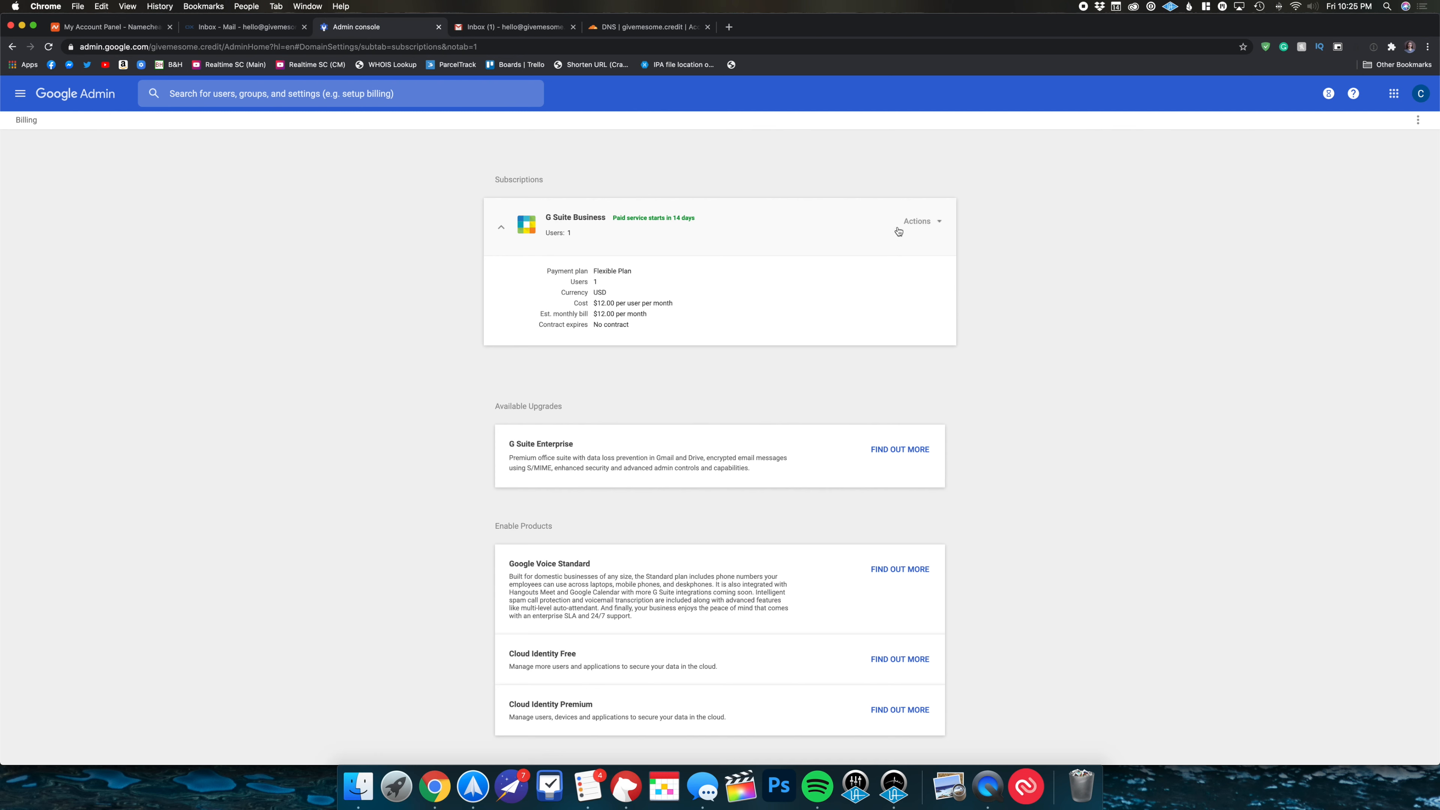
left_click(919, 227)
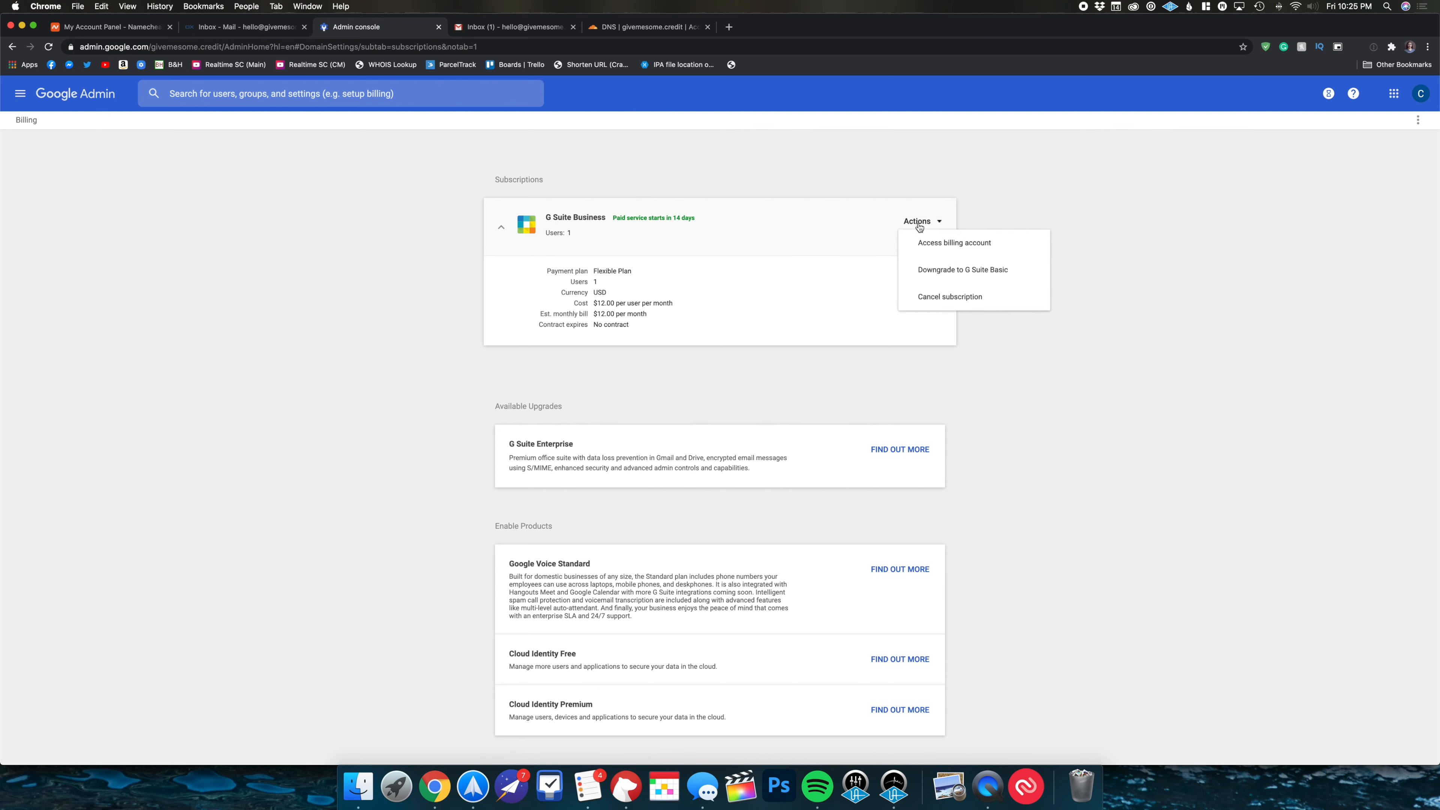
left_click(927, 271)
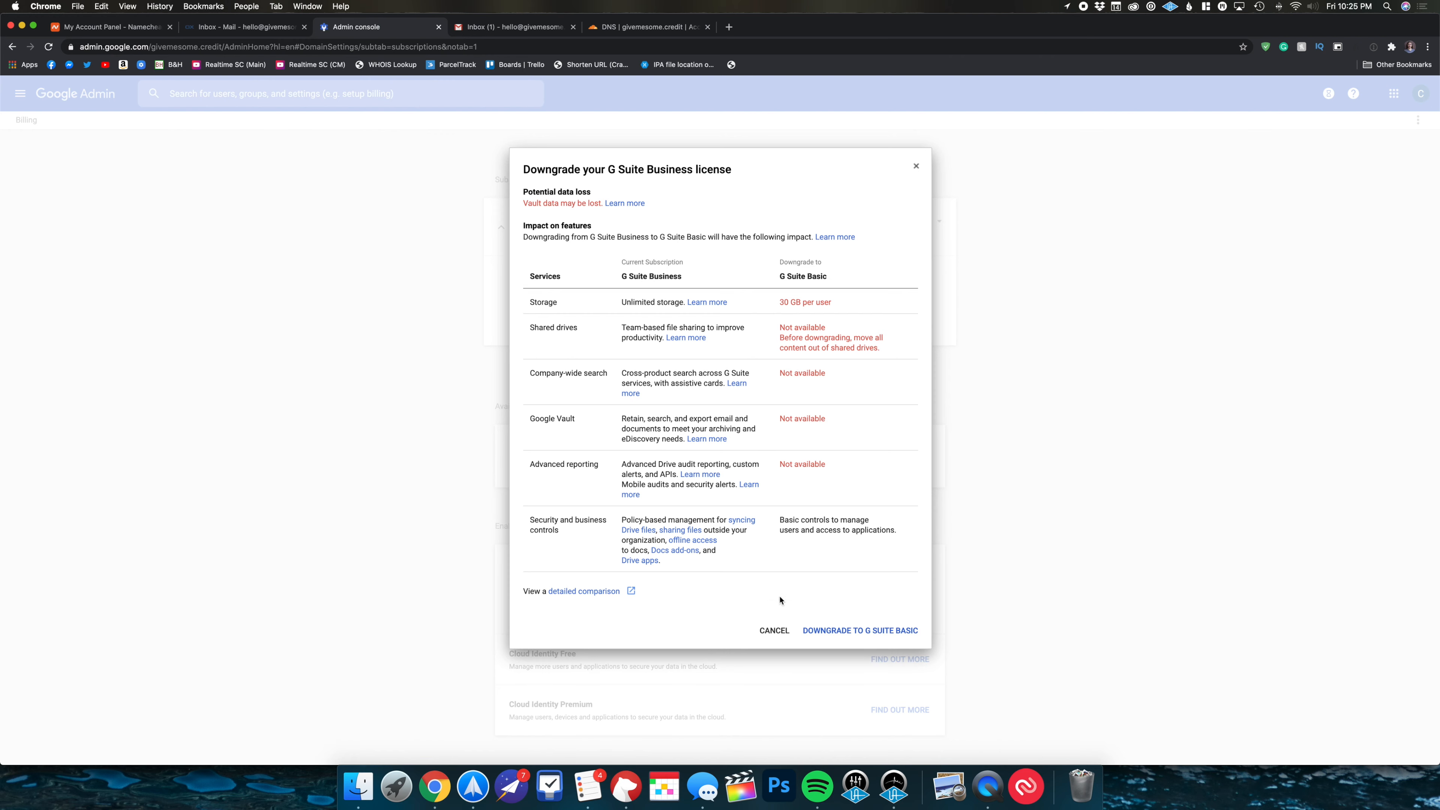
- Confirm G Suite Basic on the Flexible Plan at $6.00 per user per month
left_click(835, 631)
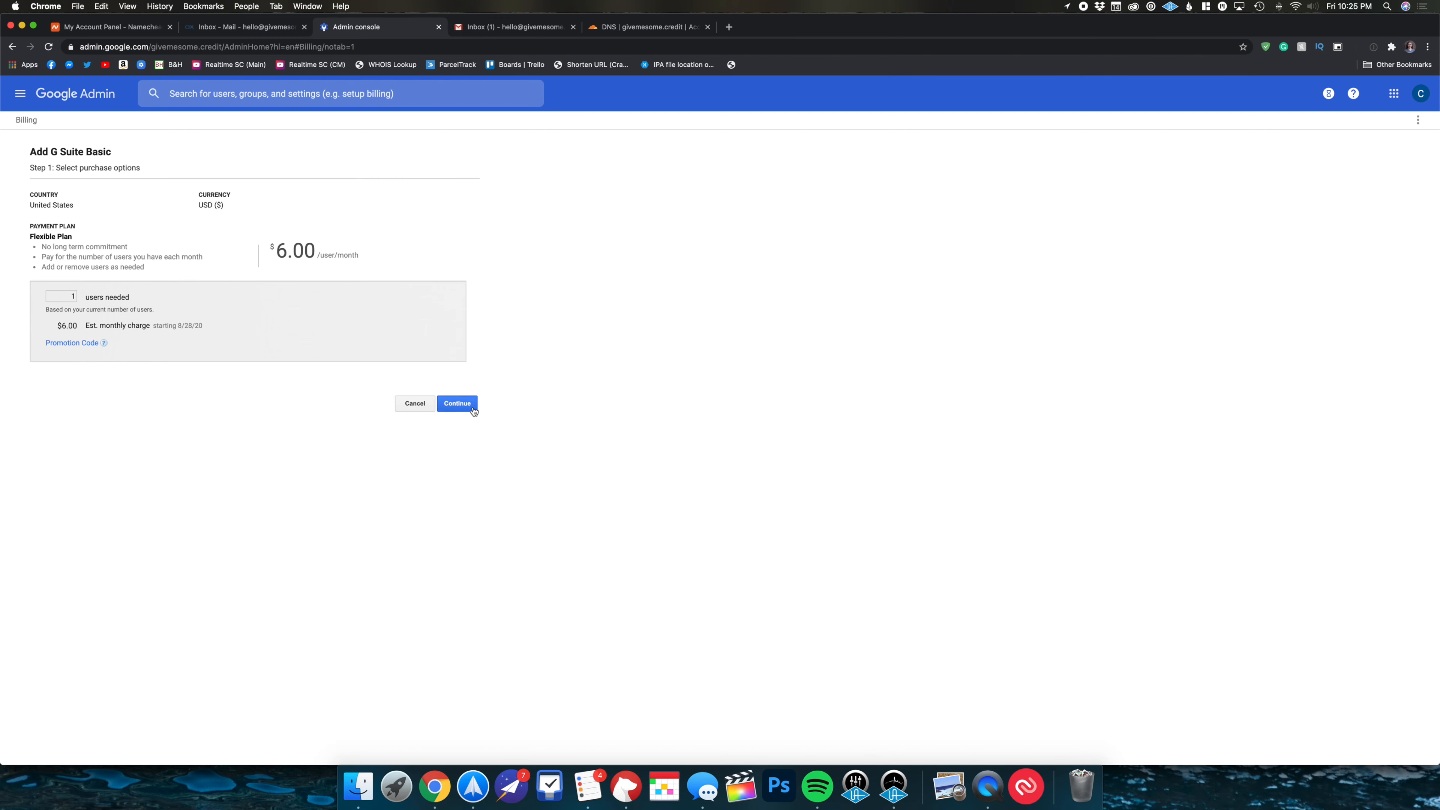
left_click(457, 403)
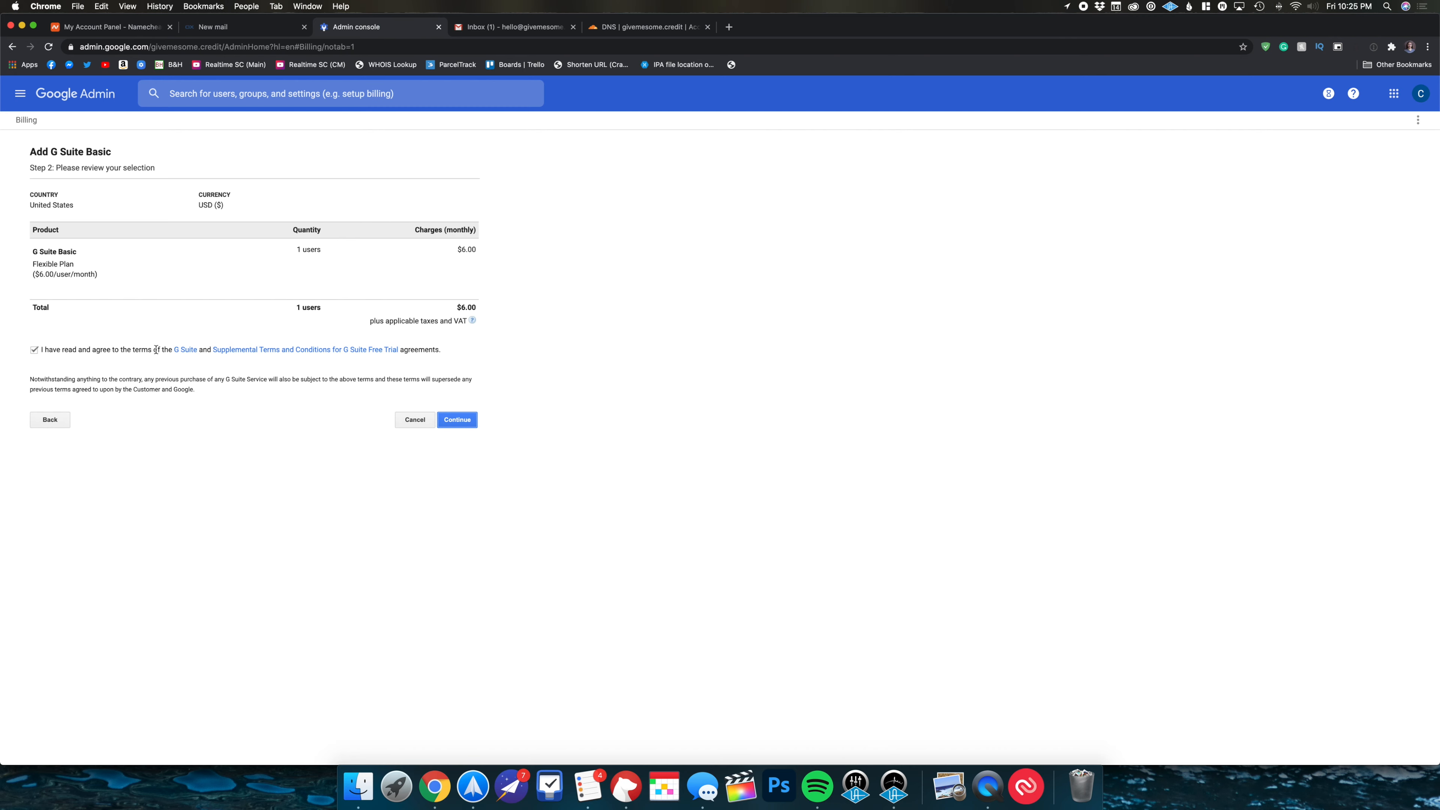
left_click(458, 424)
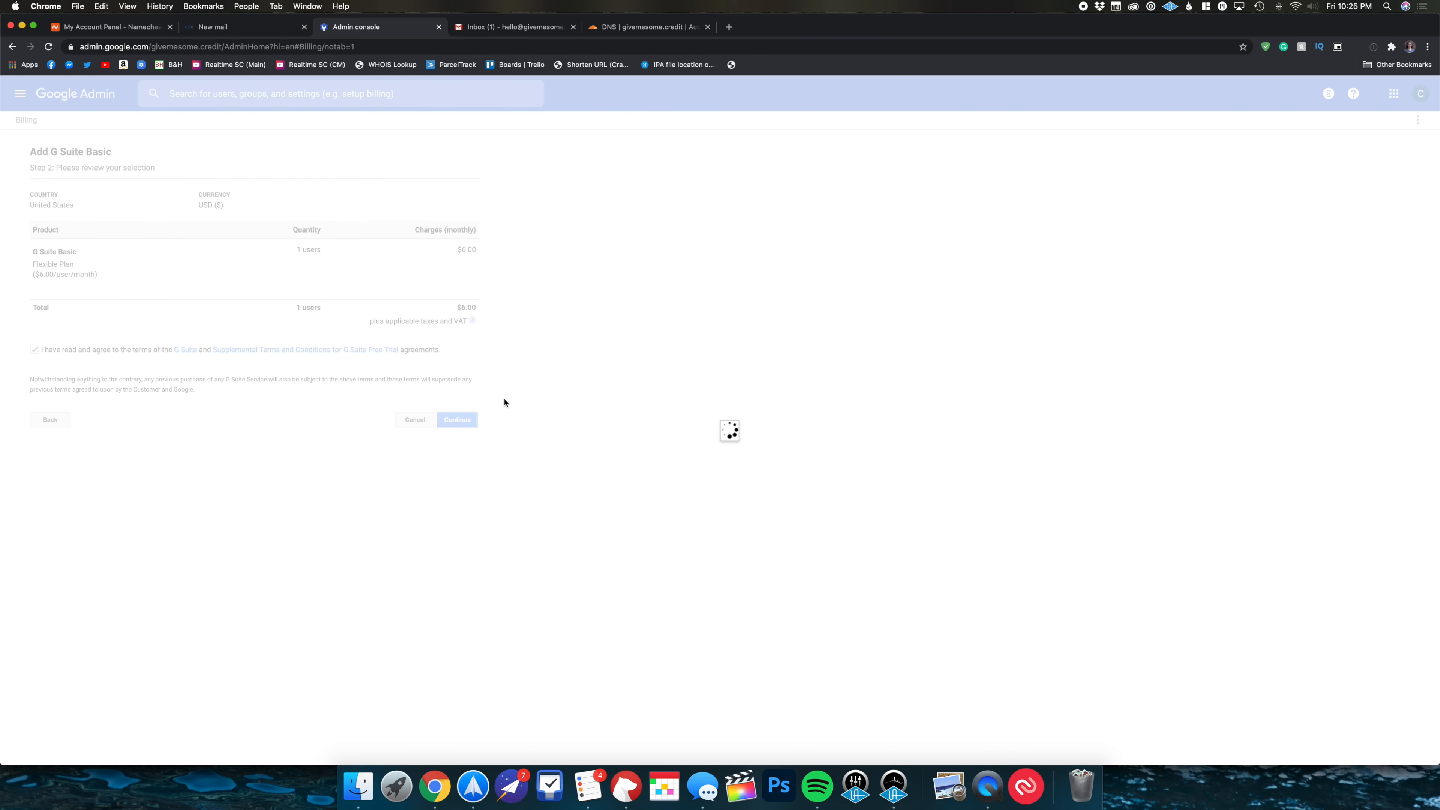
left_click(413, 254)
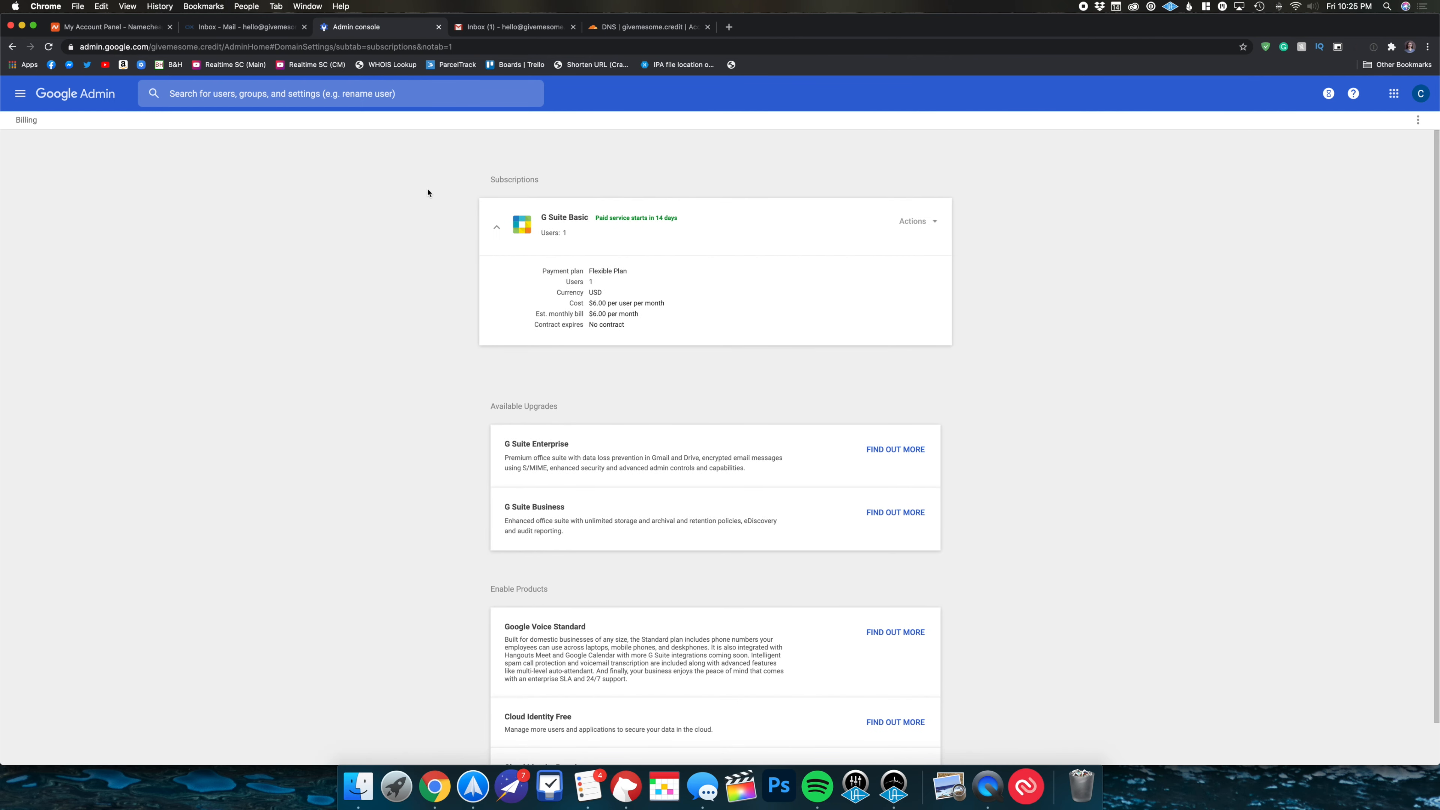
- Check the mailbox migration progress at 44% and return to the Admin console home
left_click(20, 93)
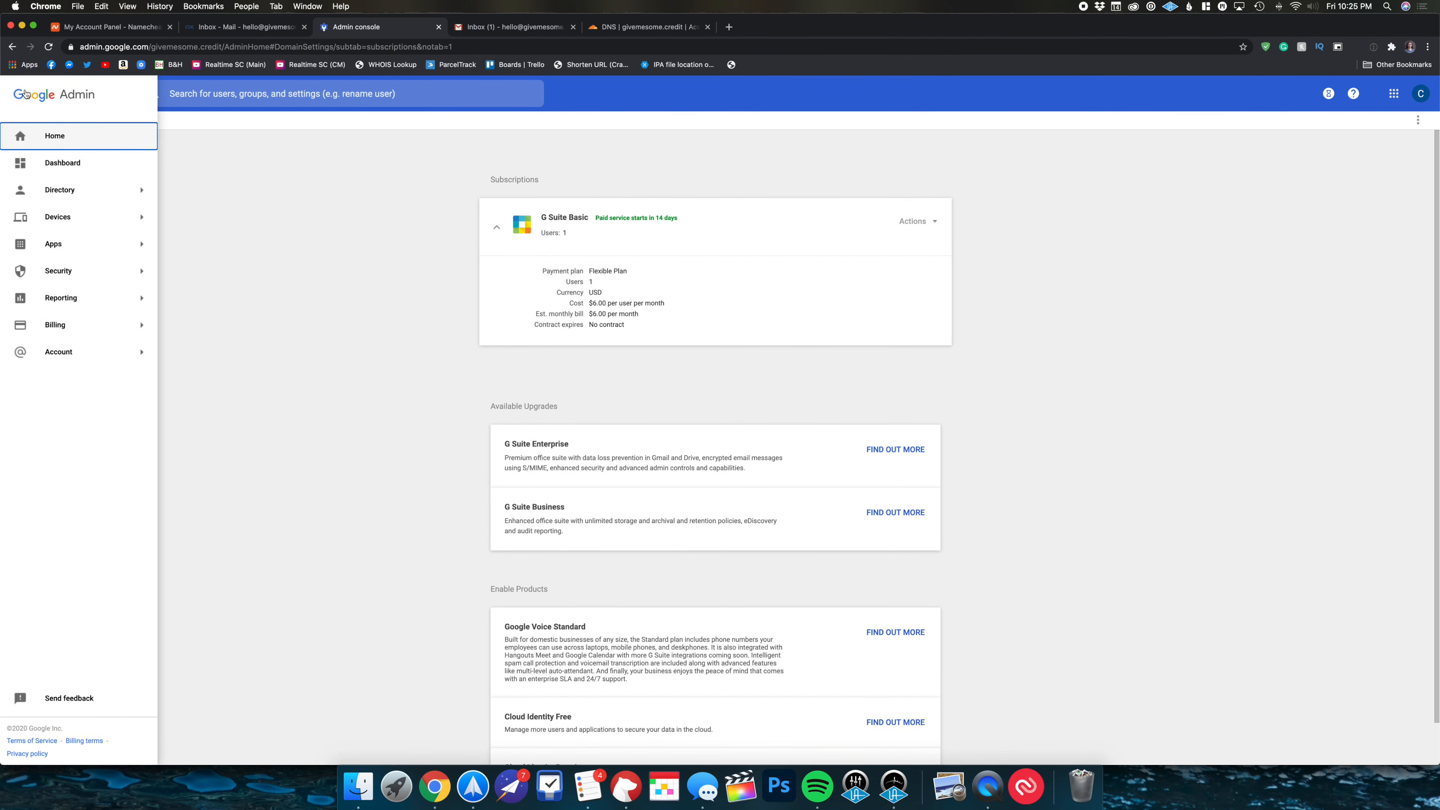
left_click(32, 134)
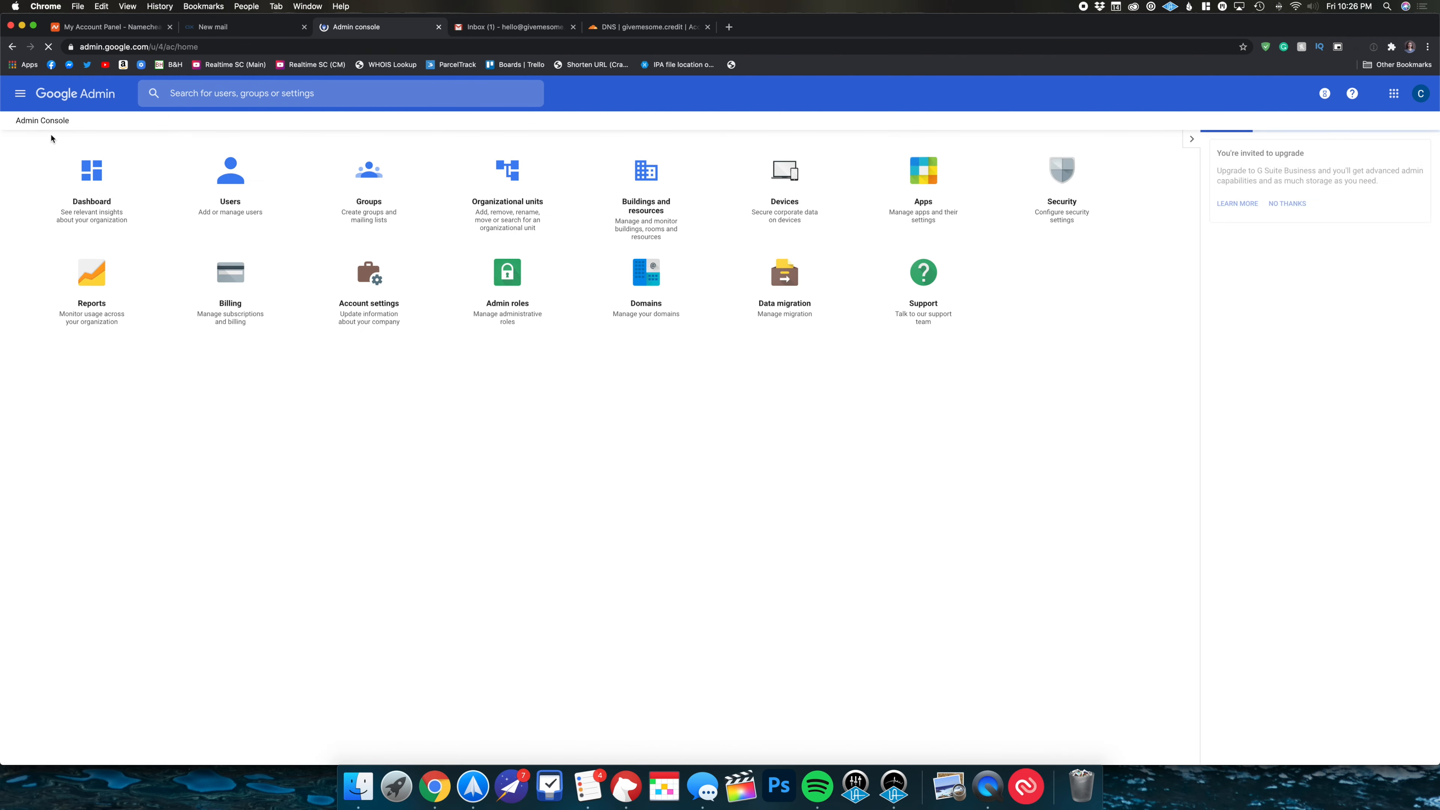
left_click(783, 301)
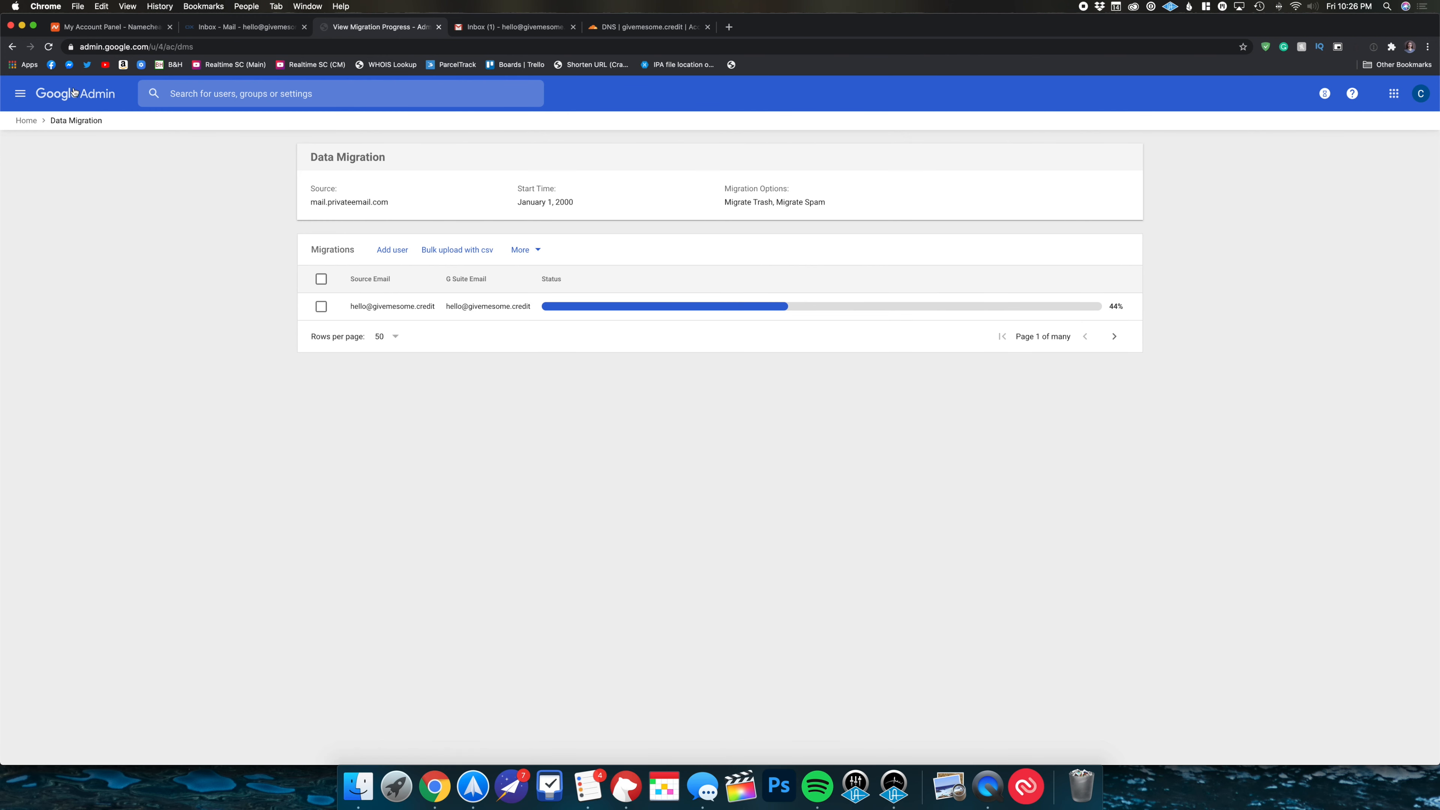
left_click(20, 93)
left_click(60, 143)
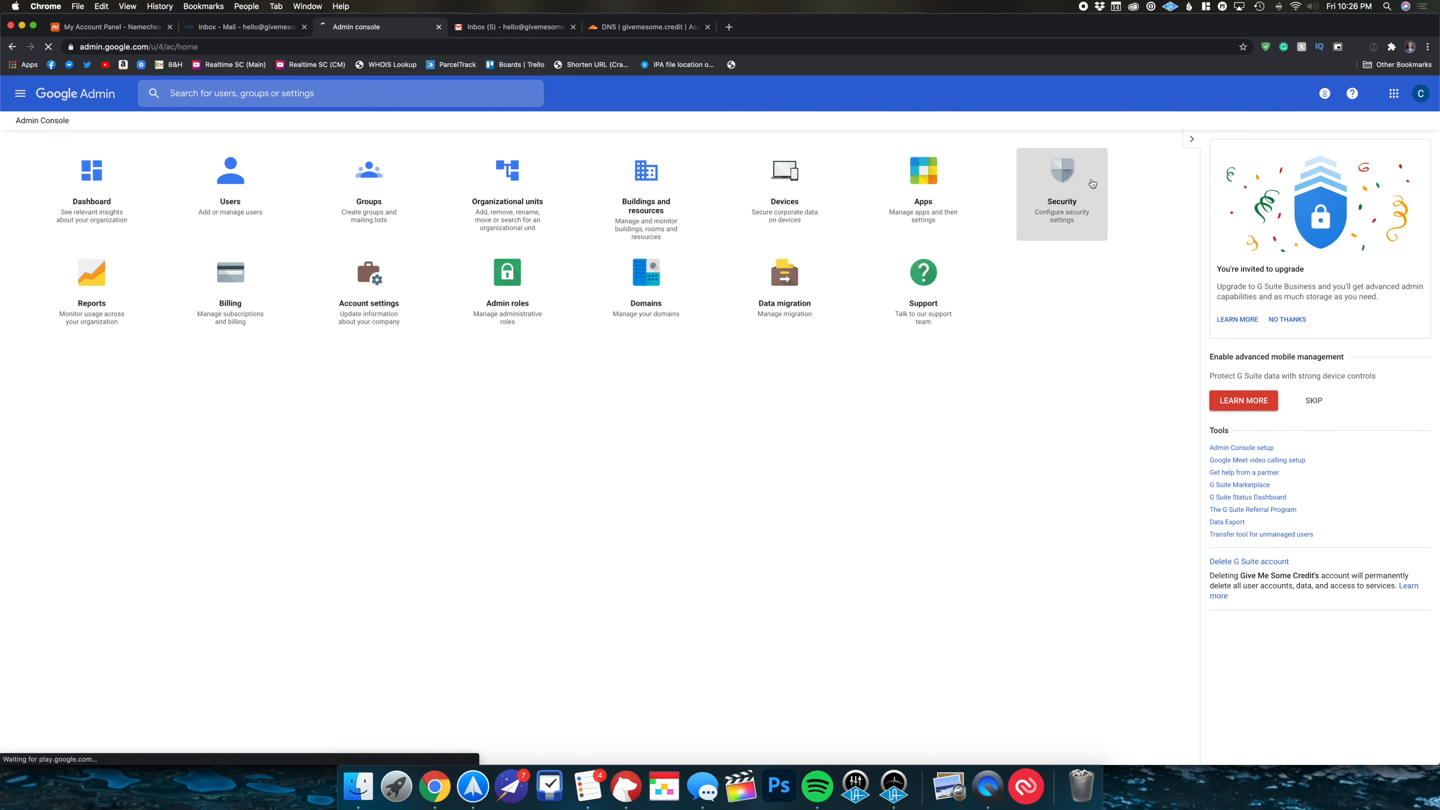
left_click(1066, 193)
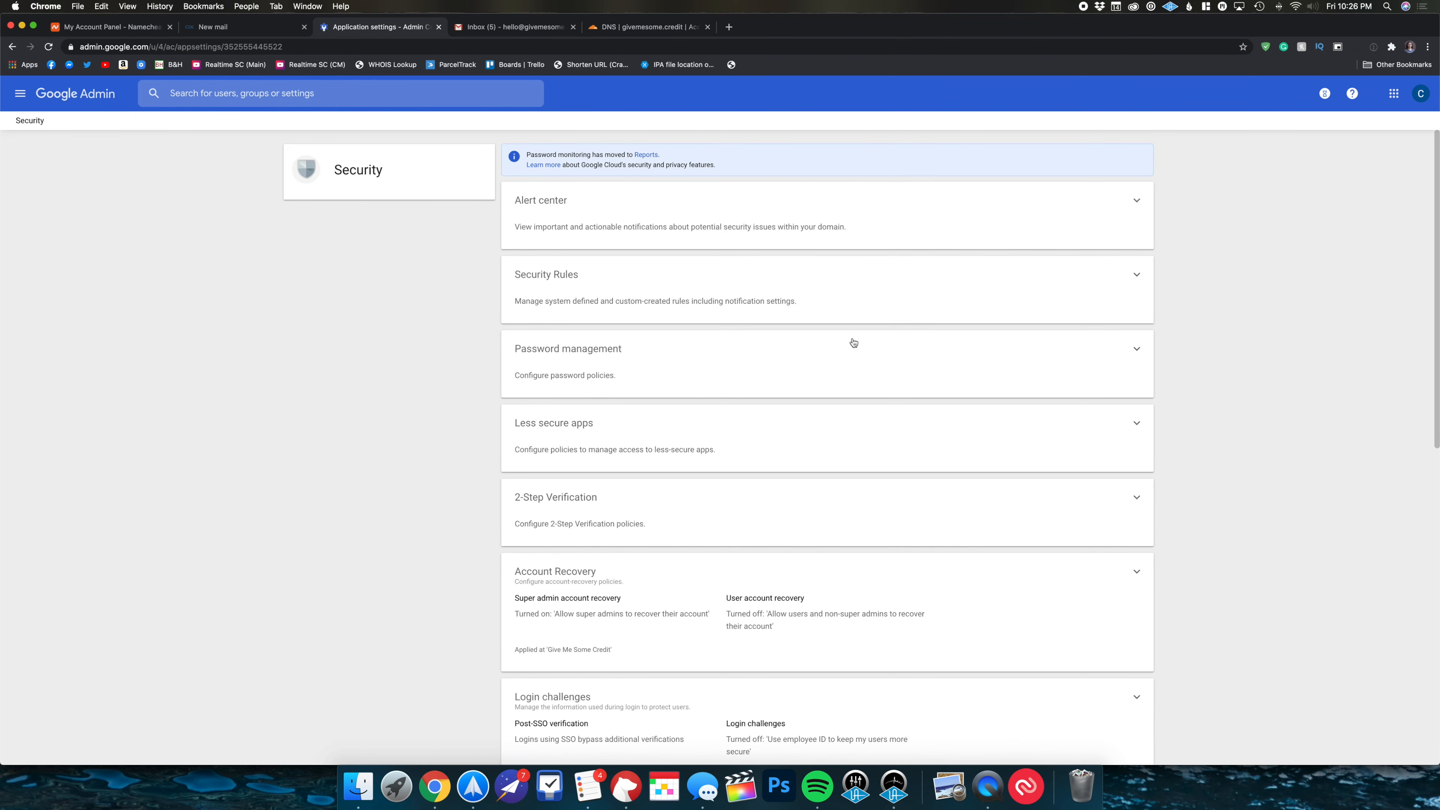
scroll(845, 347, "down", 1)
left_click(807, 276)
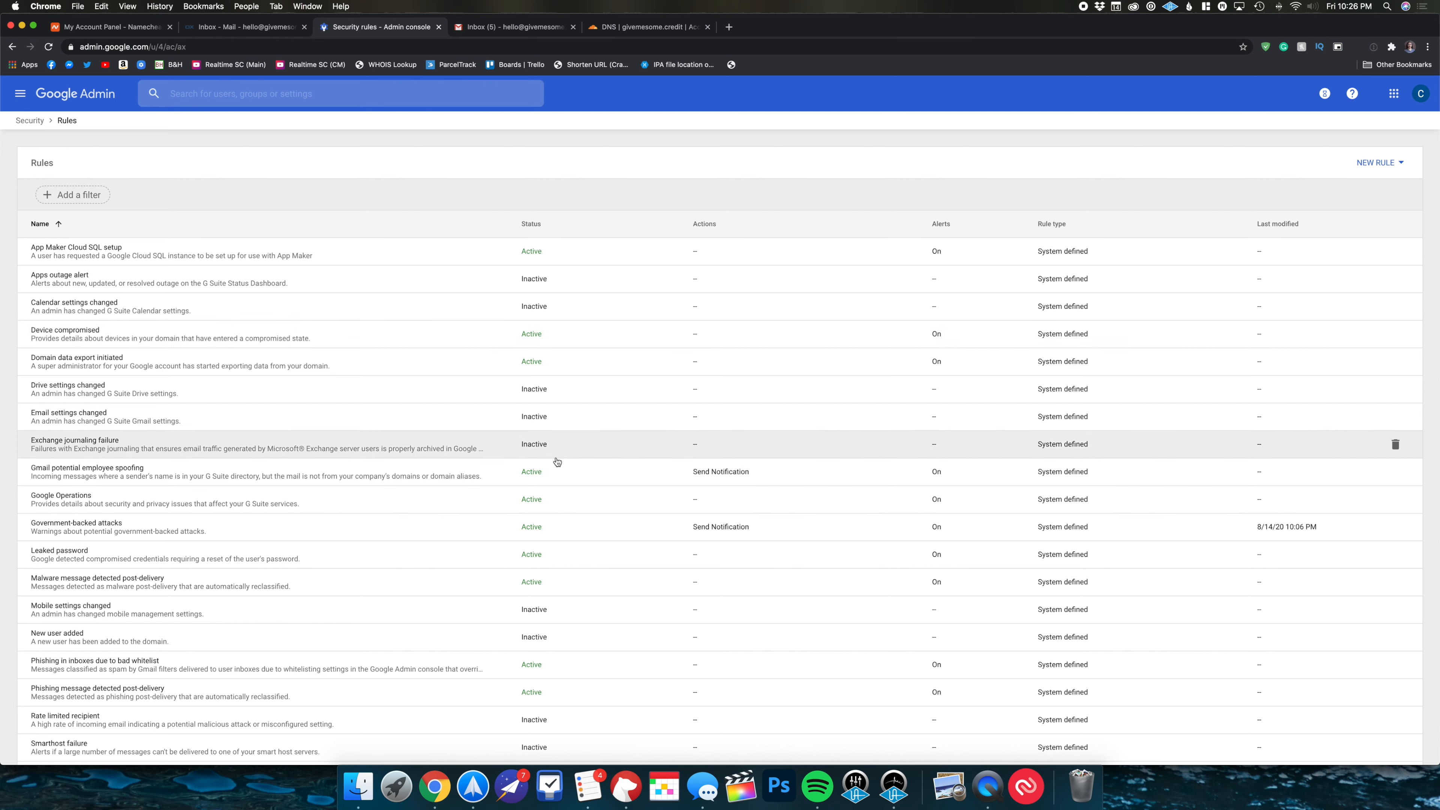
scroll(598, 415, "down", 3)
scroll(598, 414, "down", 8)
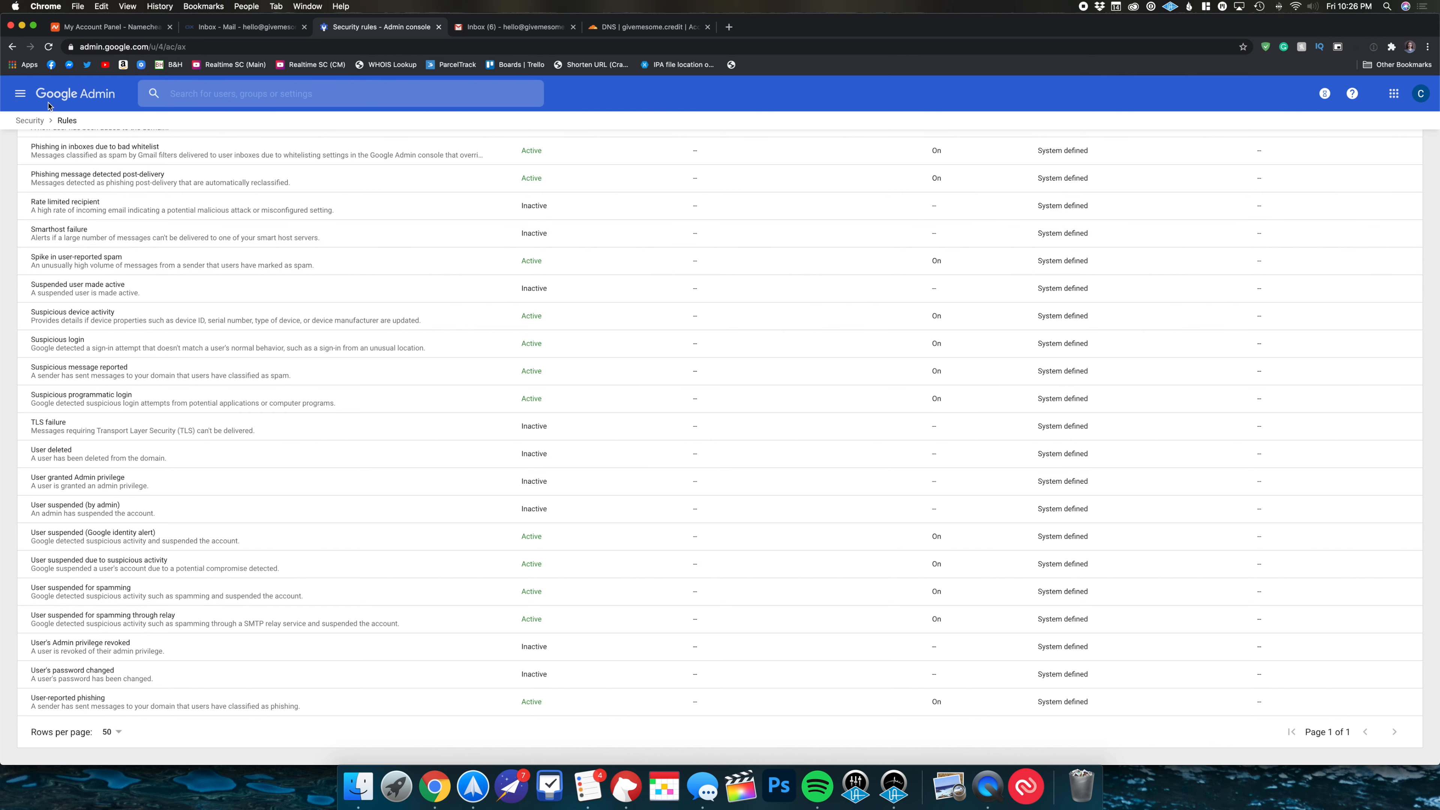
left_click(20, 93)
left_click(46, 142)
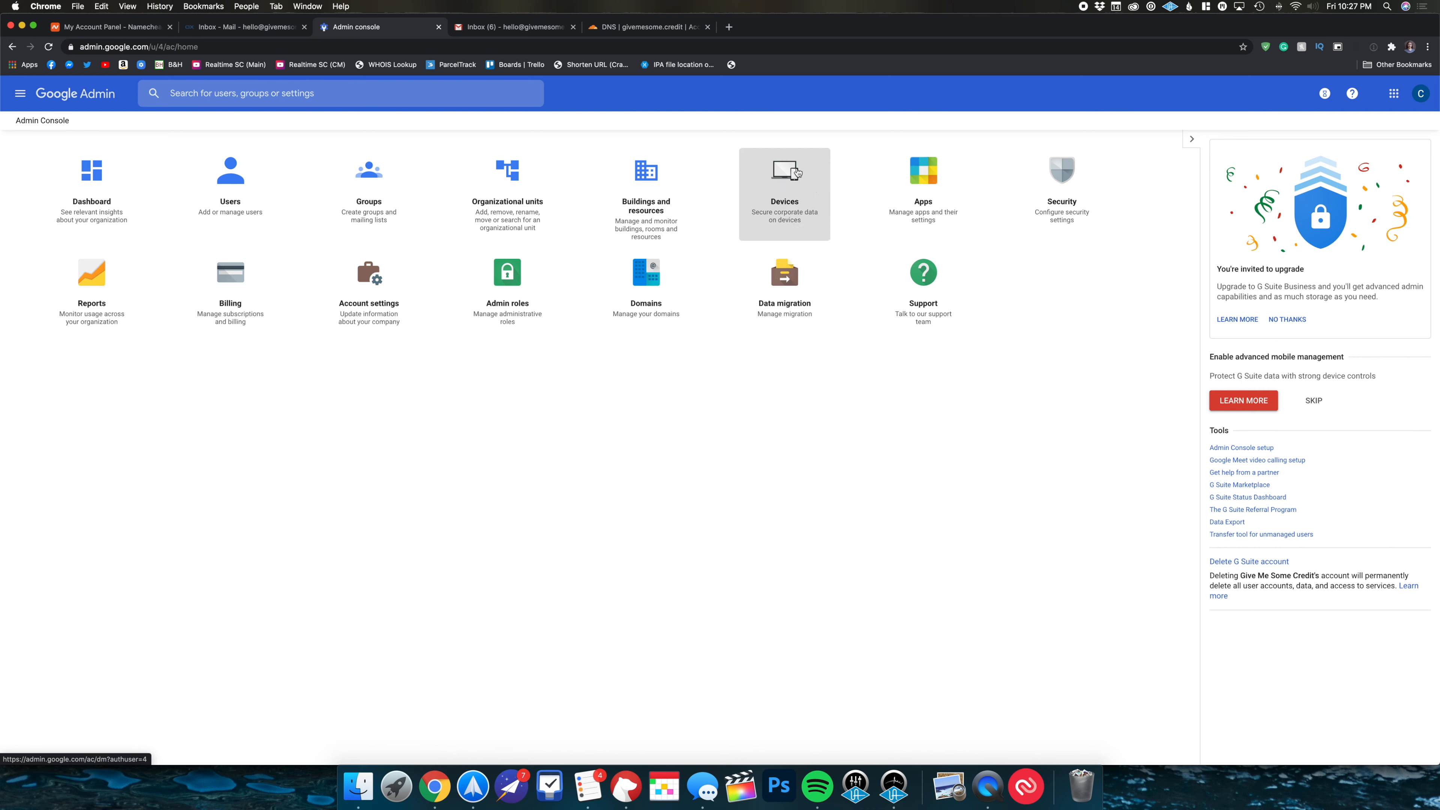
- Check the migration reached 83%, then view the Gmail inbox with the migrated emails
left_click(763, 276)
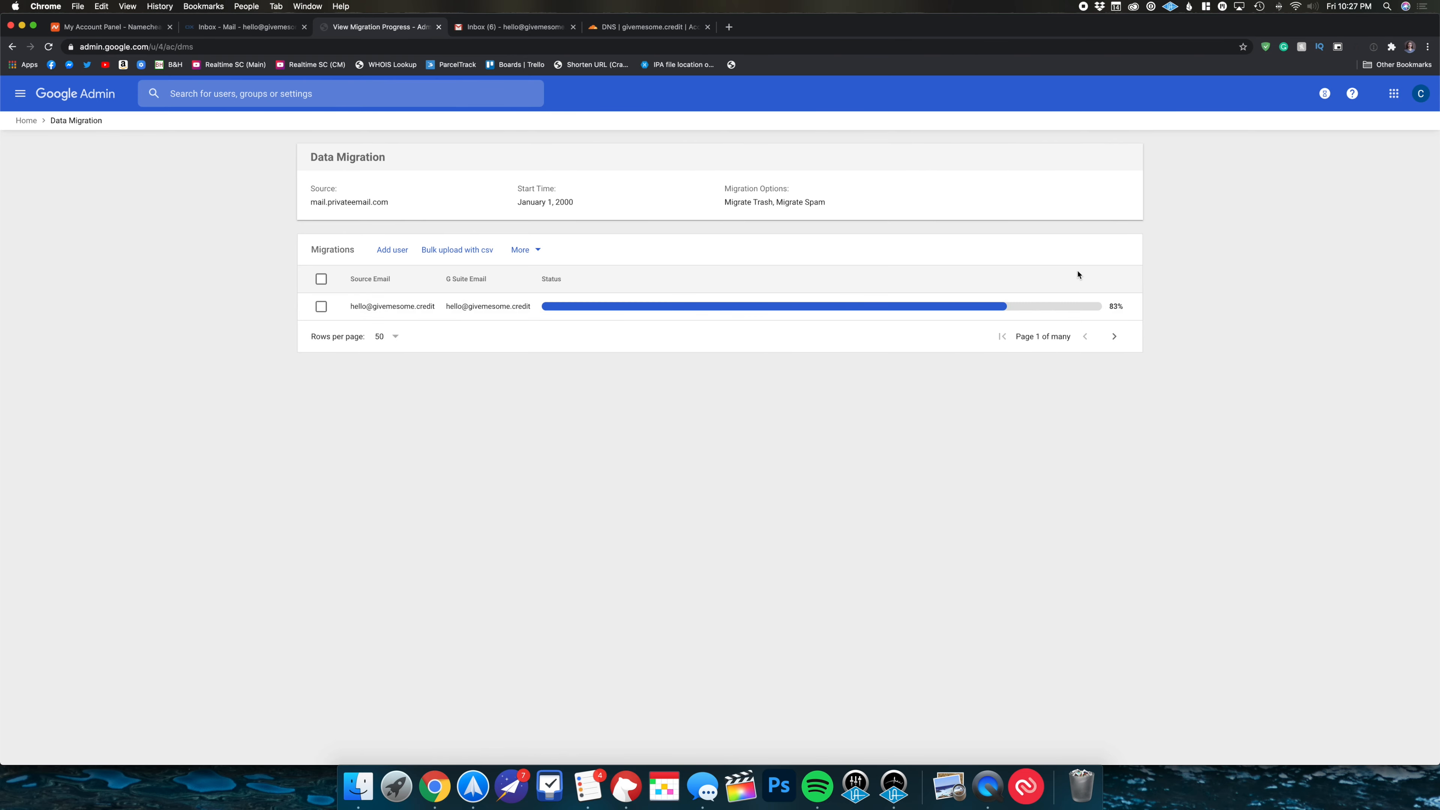
left_click(507, 27)
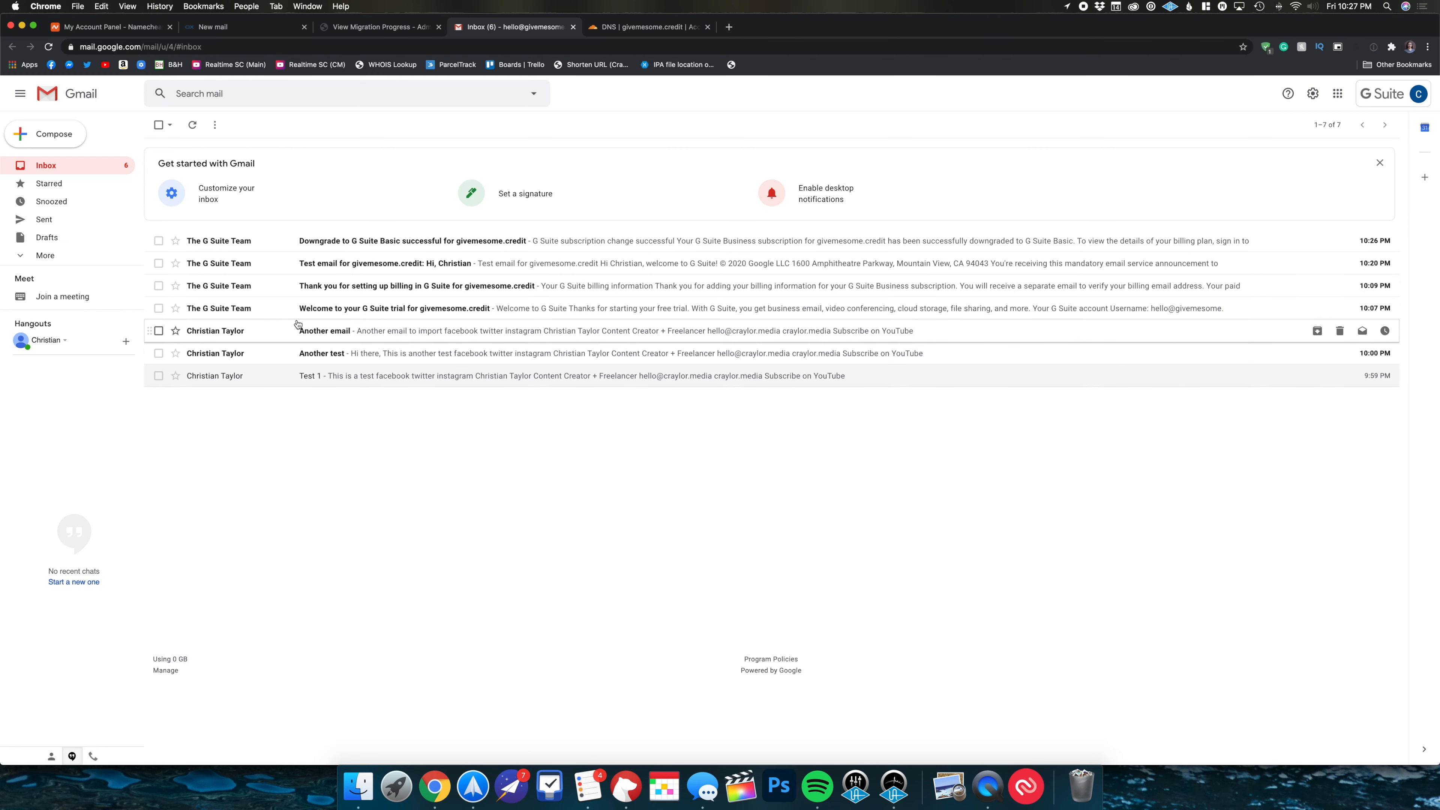
- Move the four G Suite Team emails to Trash, then switch to the old Private Email inbox
left_click(158, 241)
left_click(158, 264)
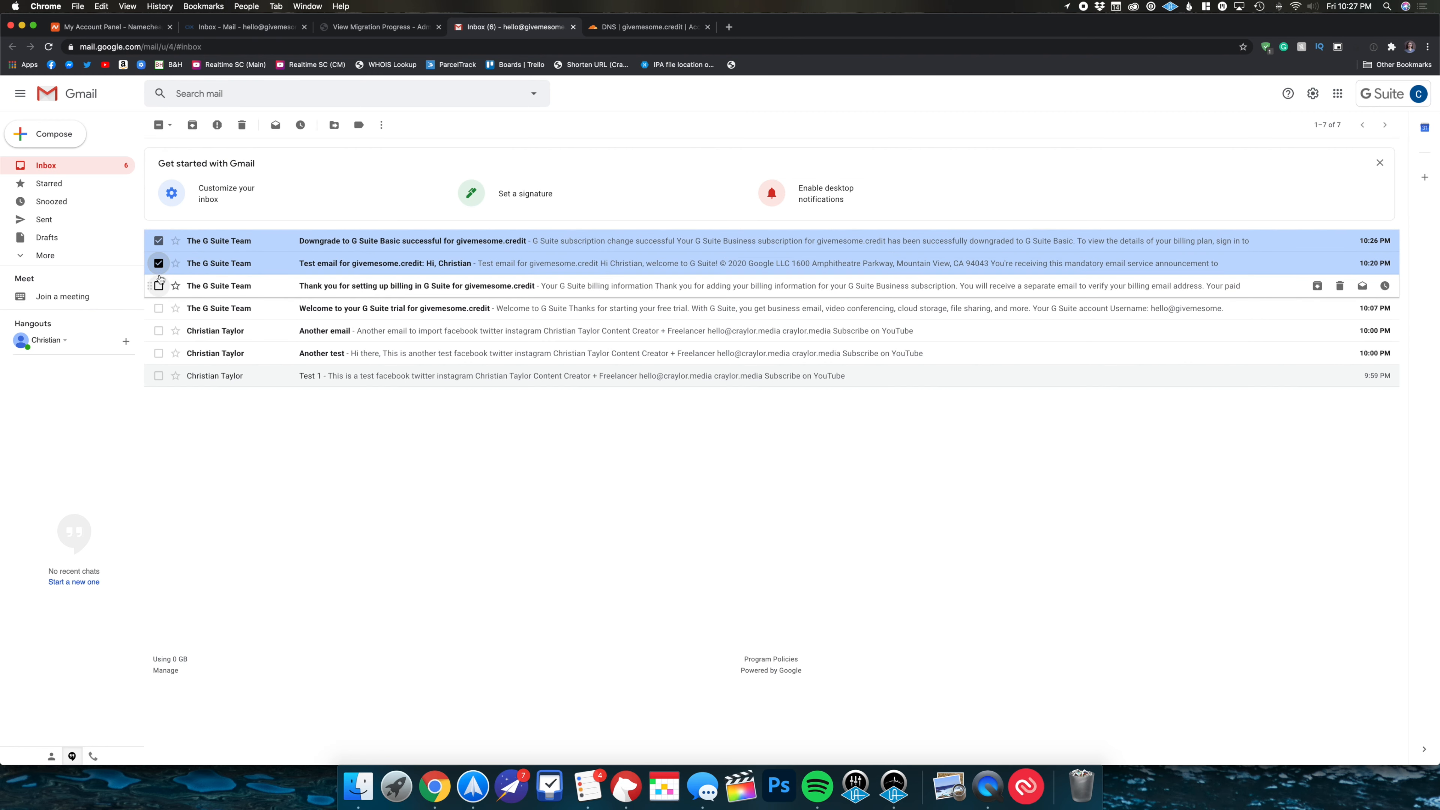
left_click(159, 286)
left_click(159, 307)
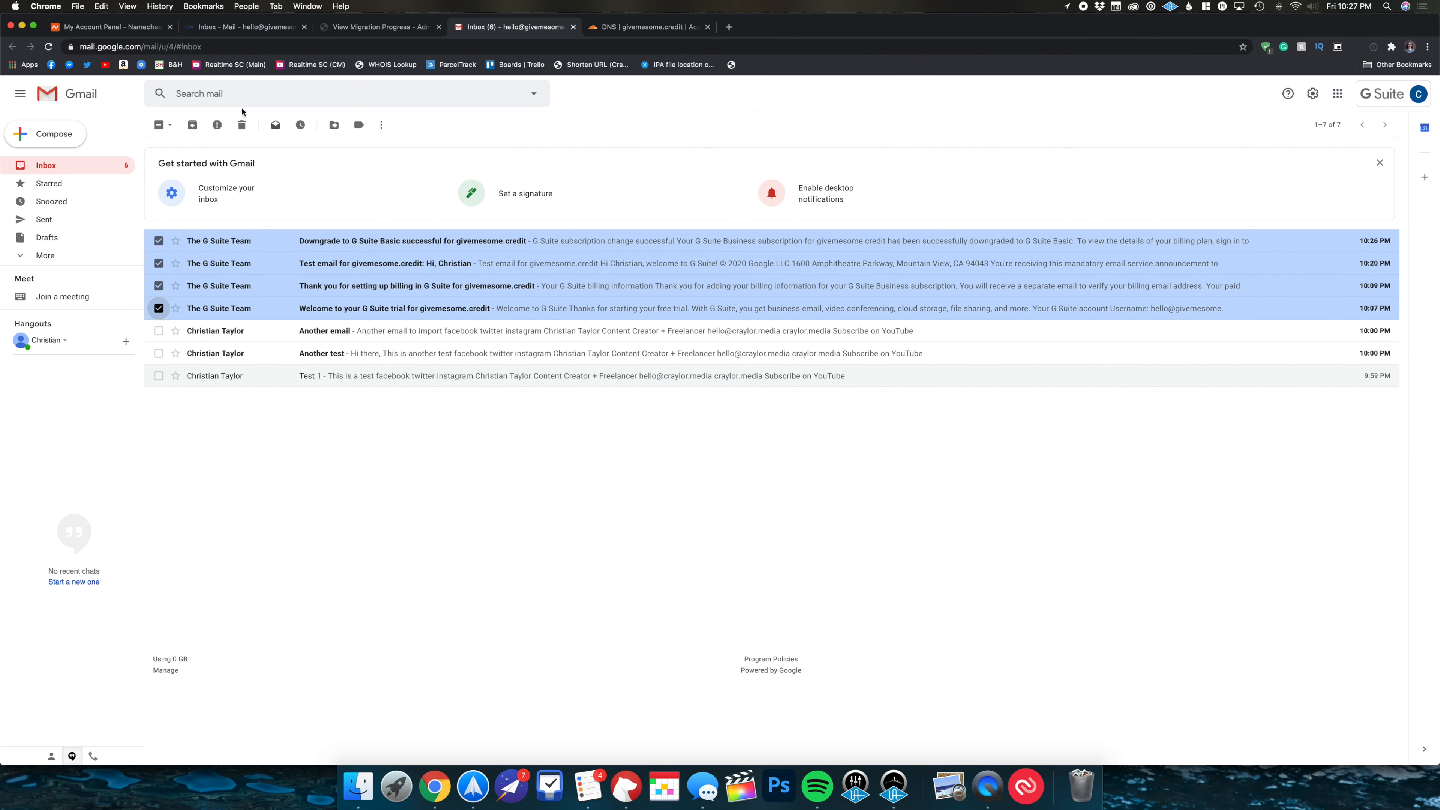
left_click(241, 125)
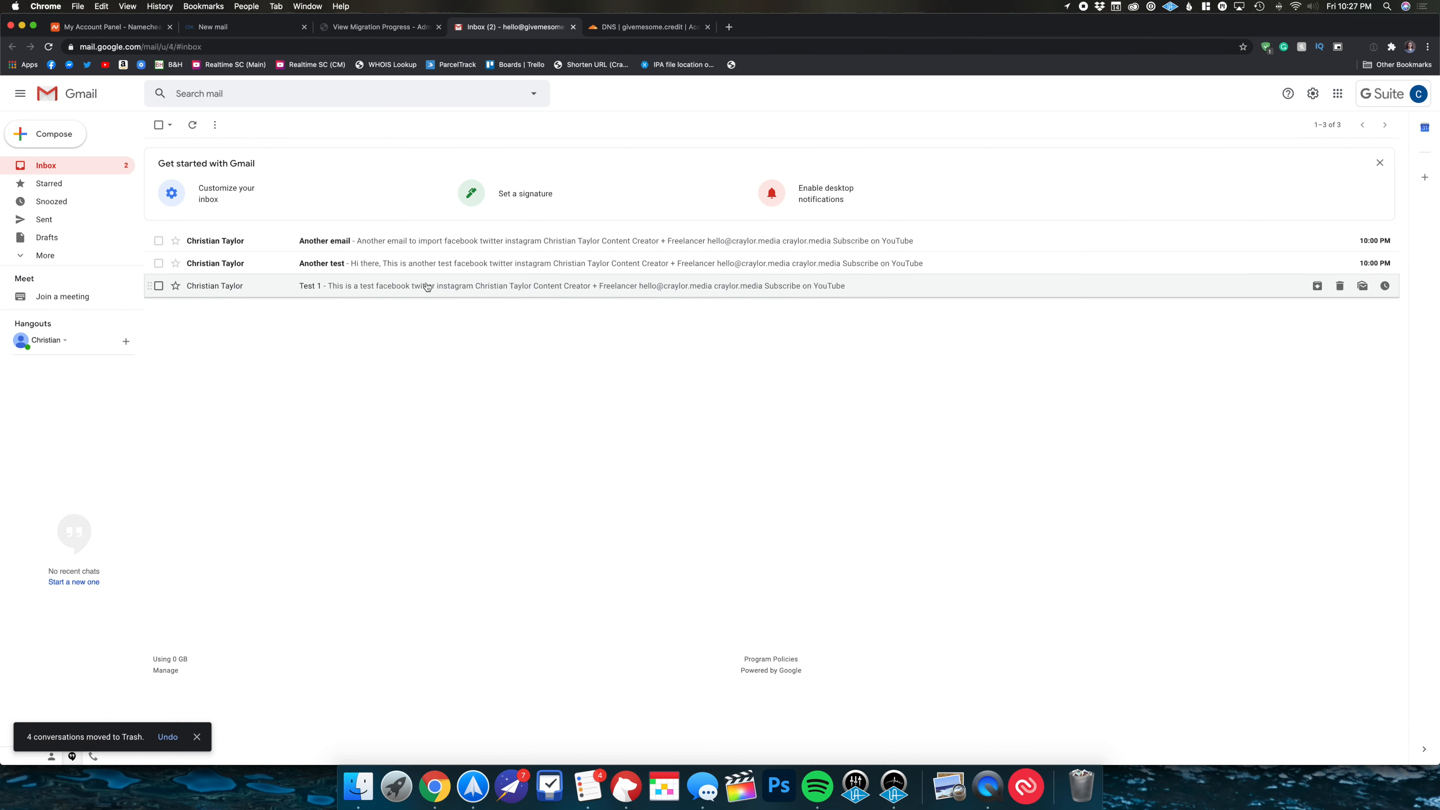
left_click(259, 31)
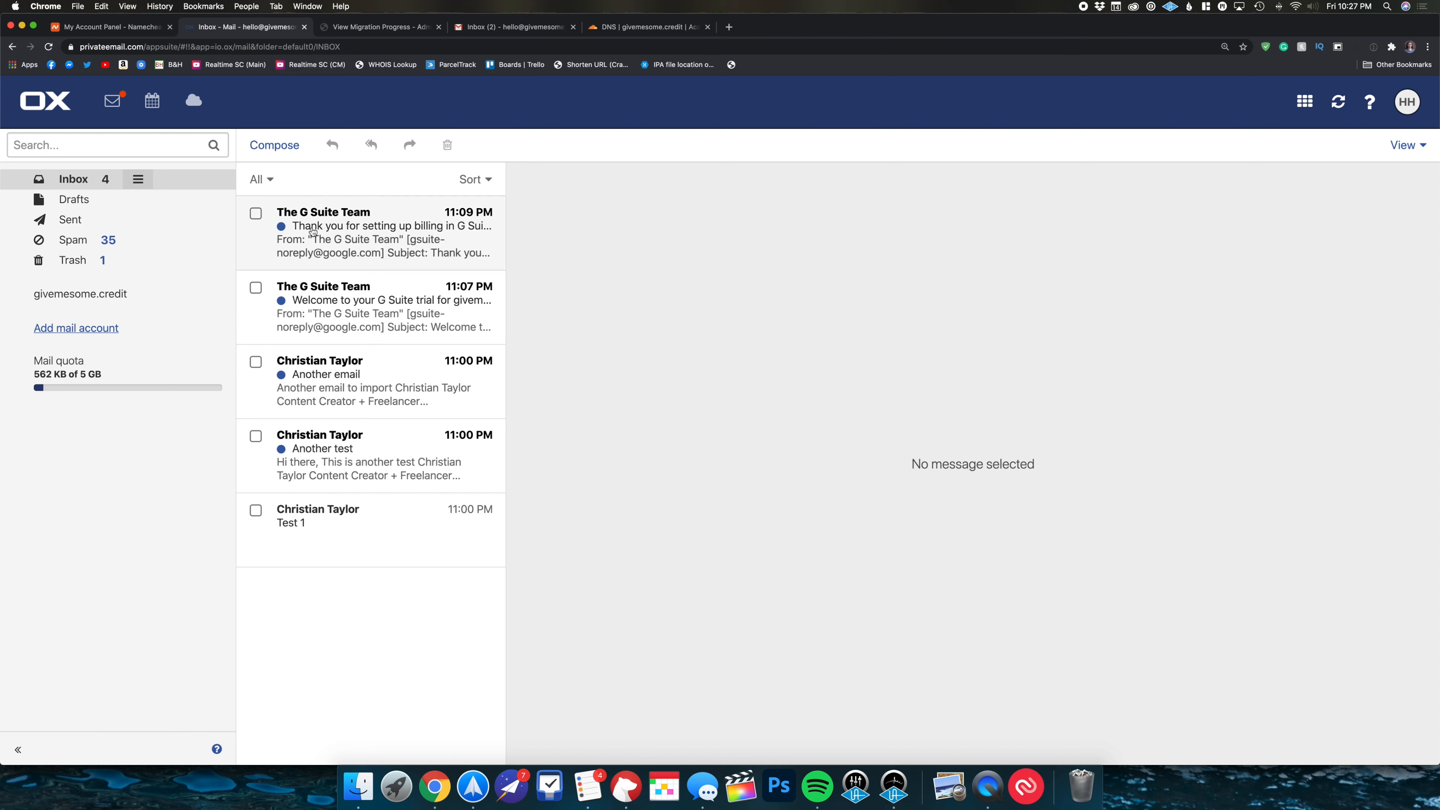
- Delete both G Suite Team messages from the old Private Email inbox
left_click(255, 216)
left_click(256, 288)
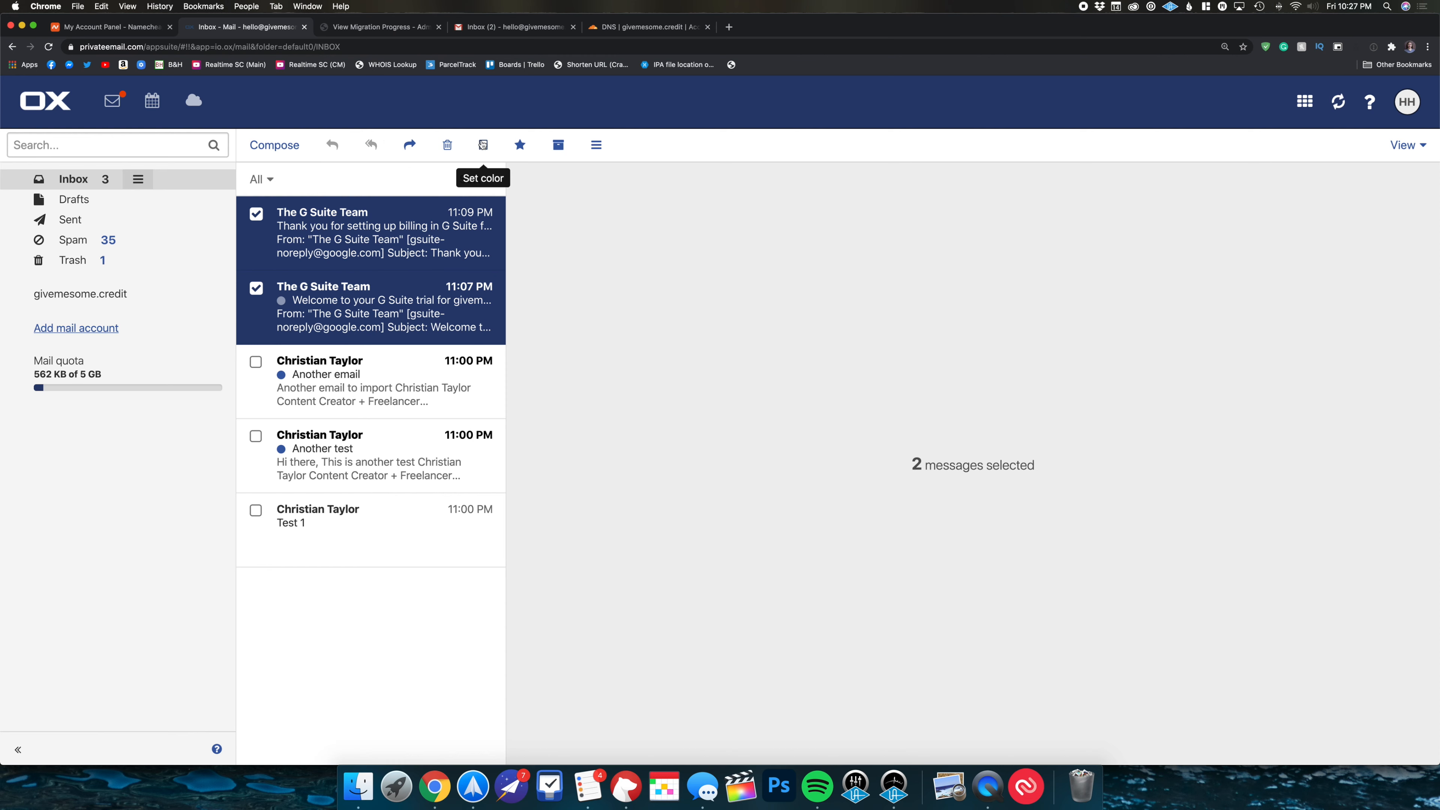
left_click(448, 145)
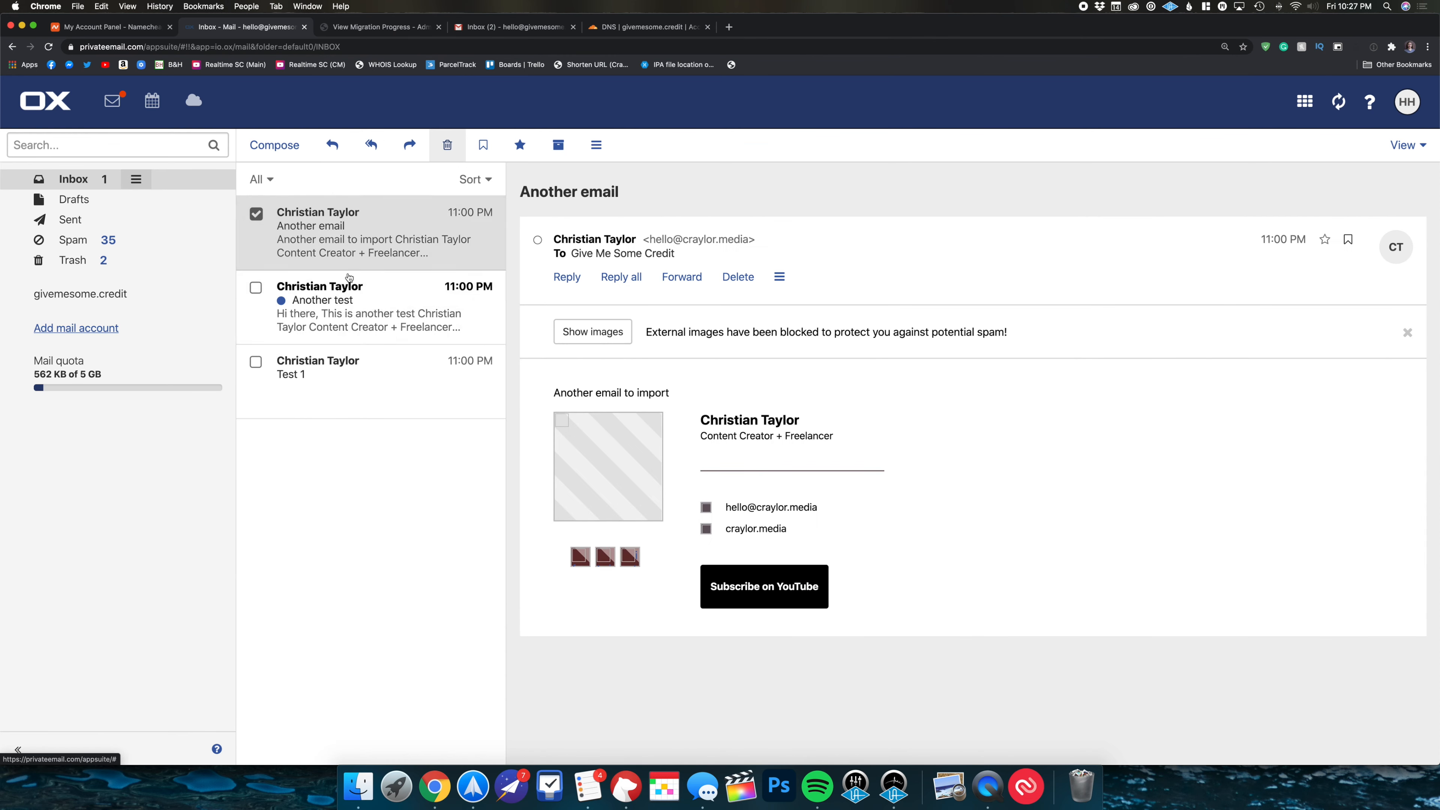
left_click(512, 33)
- View 'Another email' in Gmail, return to the inbox, and review Cloudflare's DNS records
left_click(383, 236)
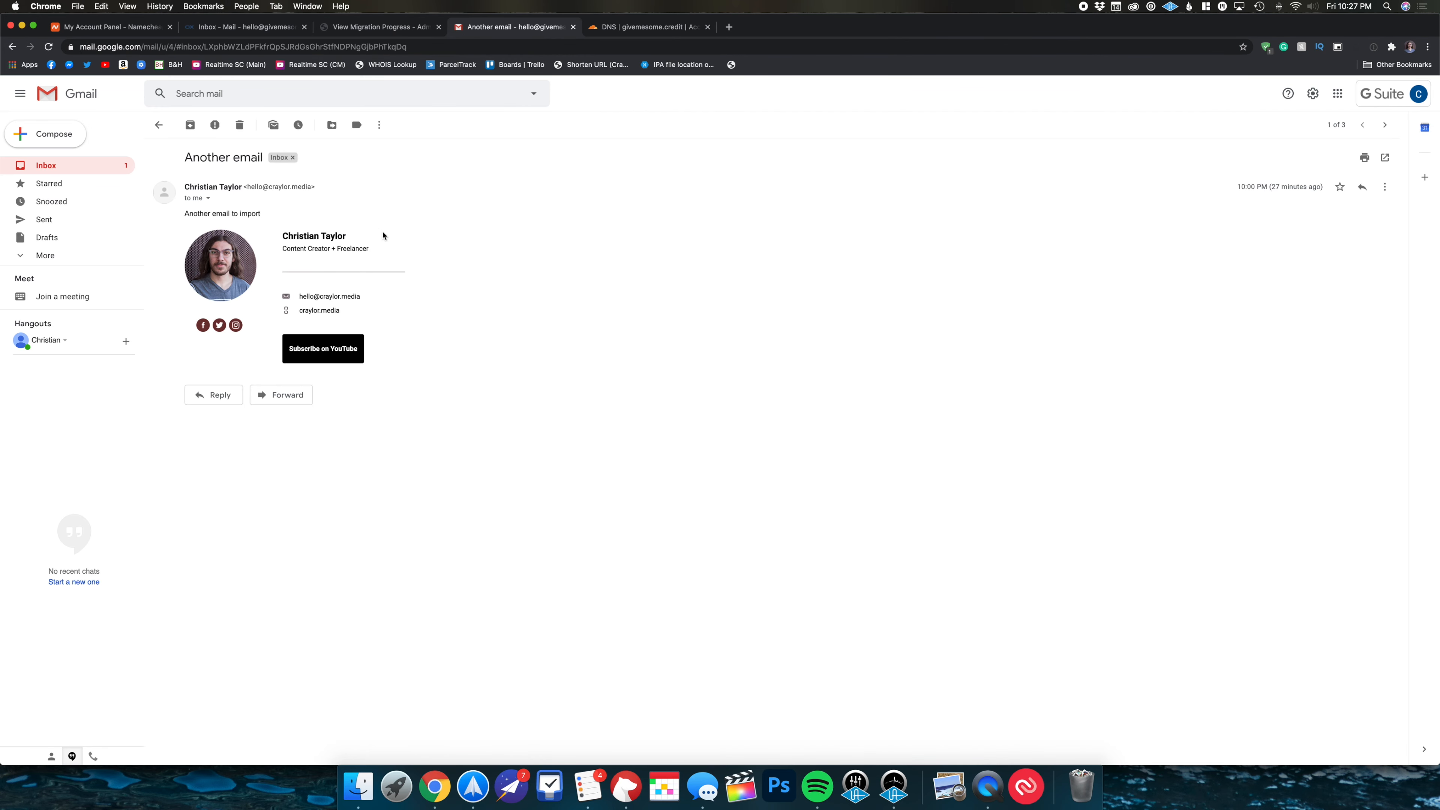
left_click(159, 125)
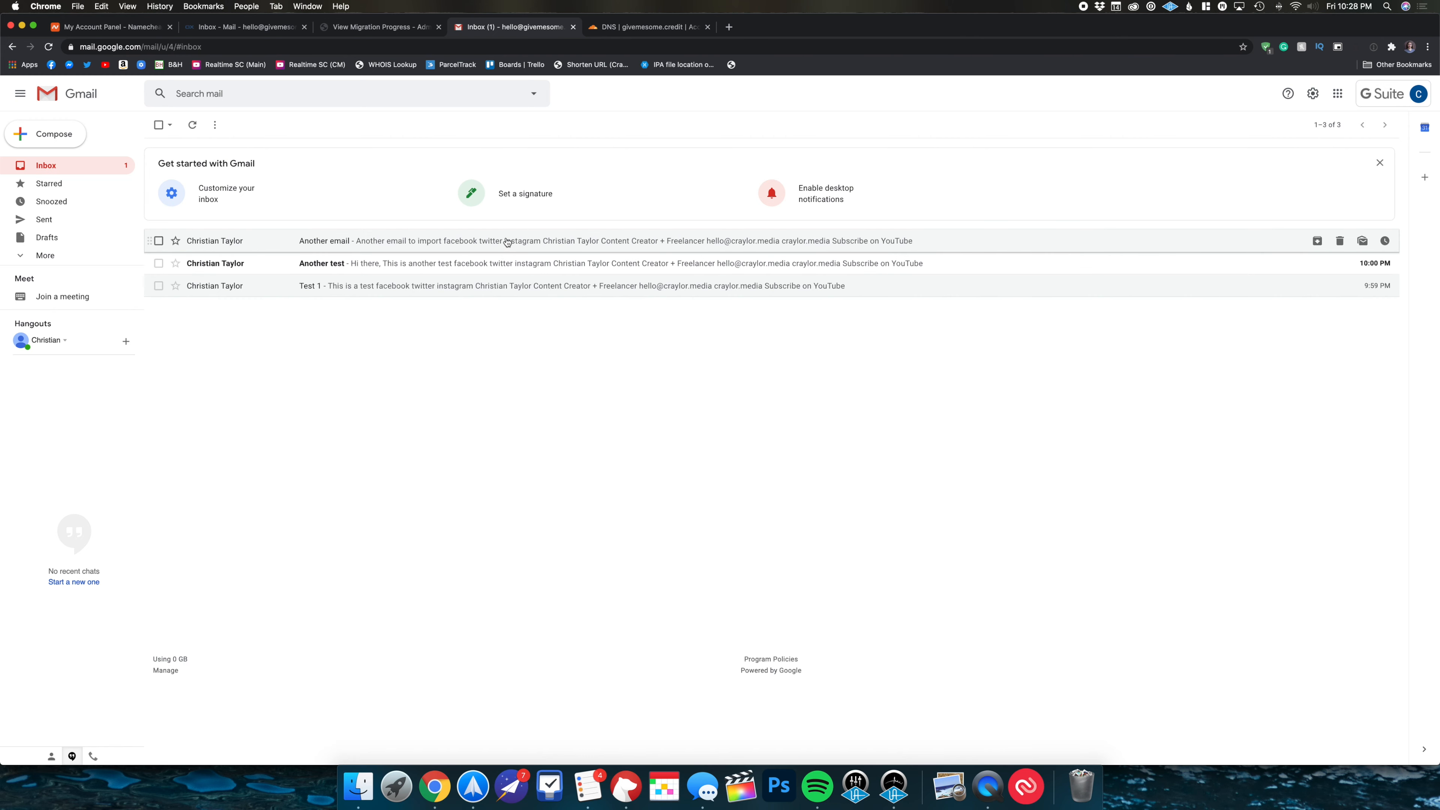
left_click(616, 32)
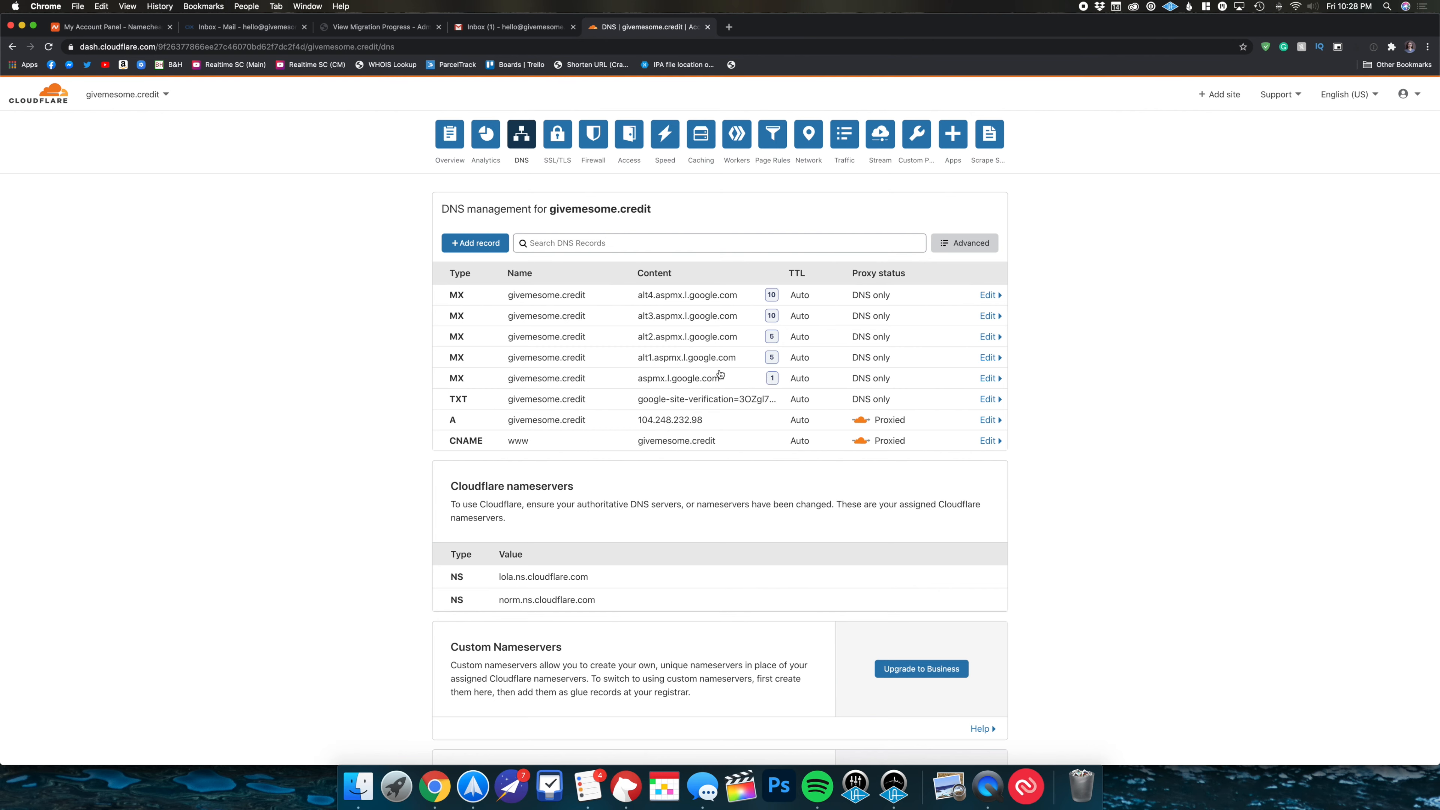
left_click(502, 26)
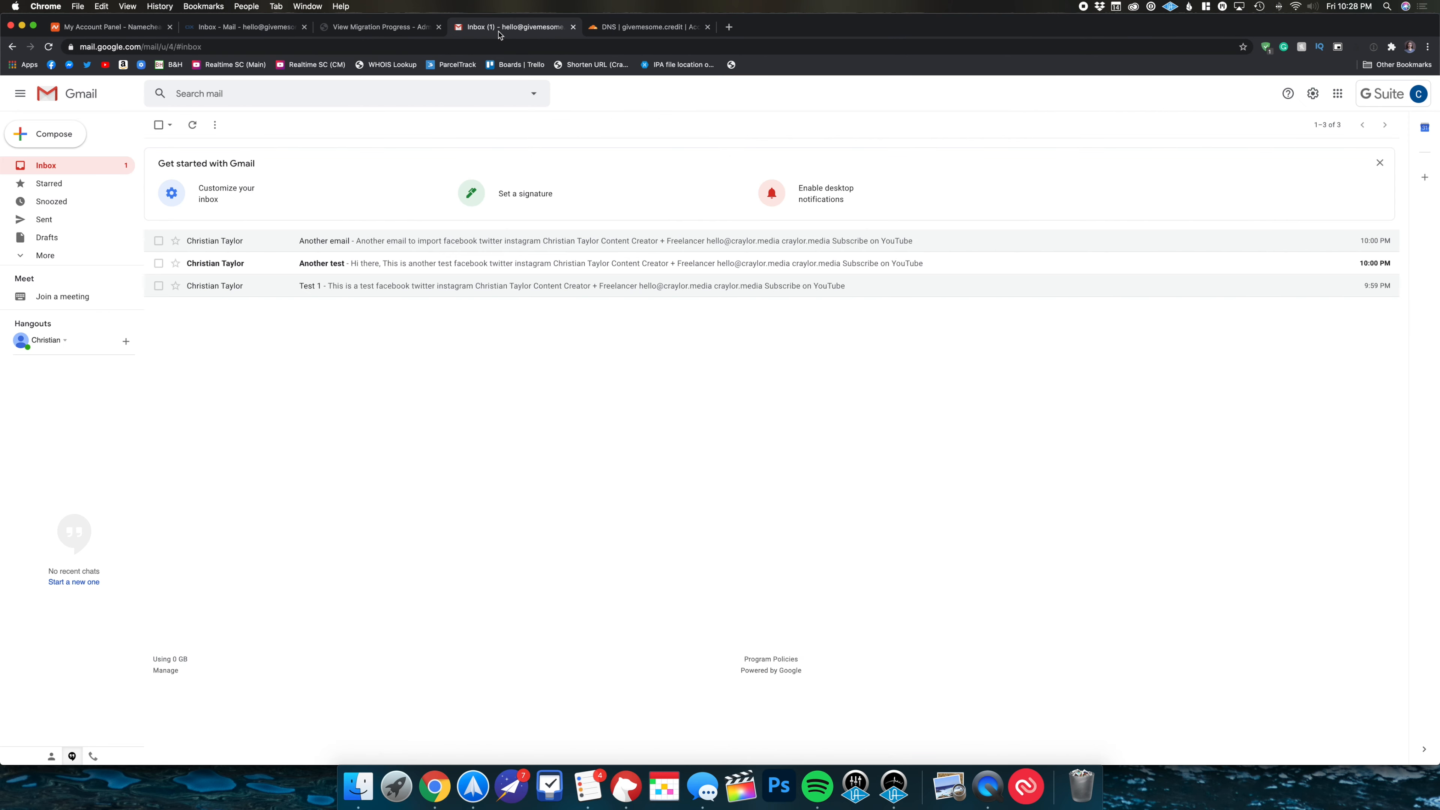